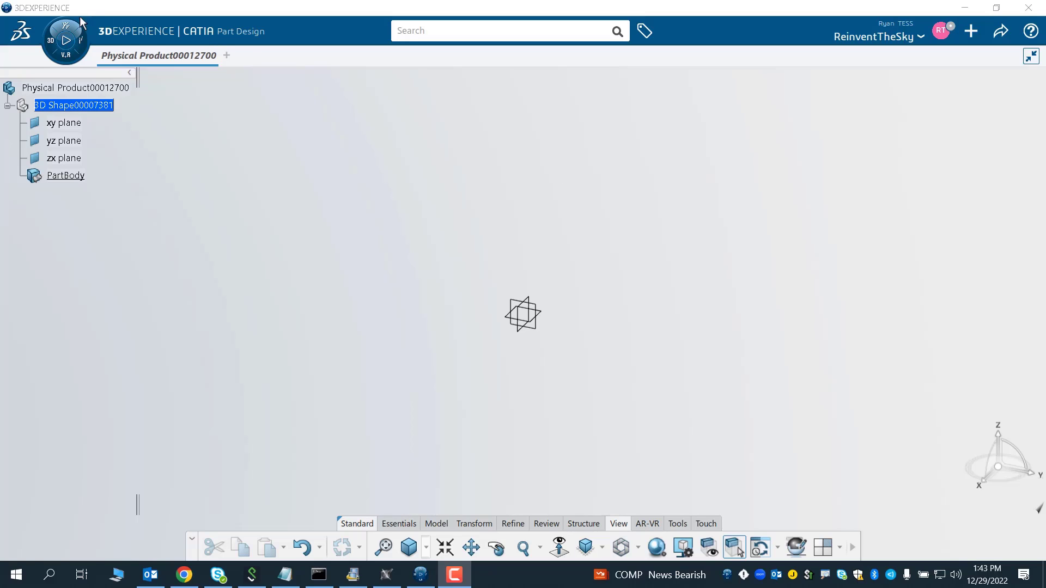
- Open the compass app list to examine the available apps, then close it
left_click(67, 39)
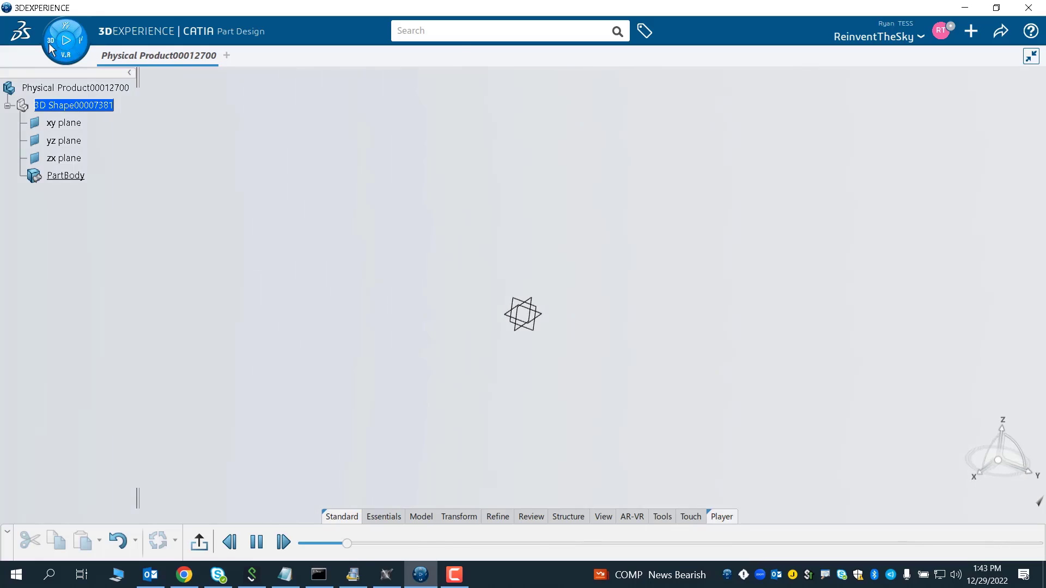
left_click(49, 42)
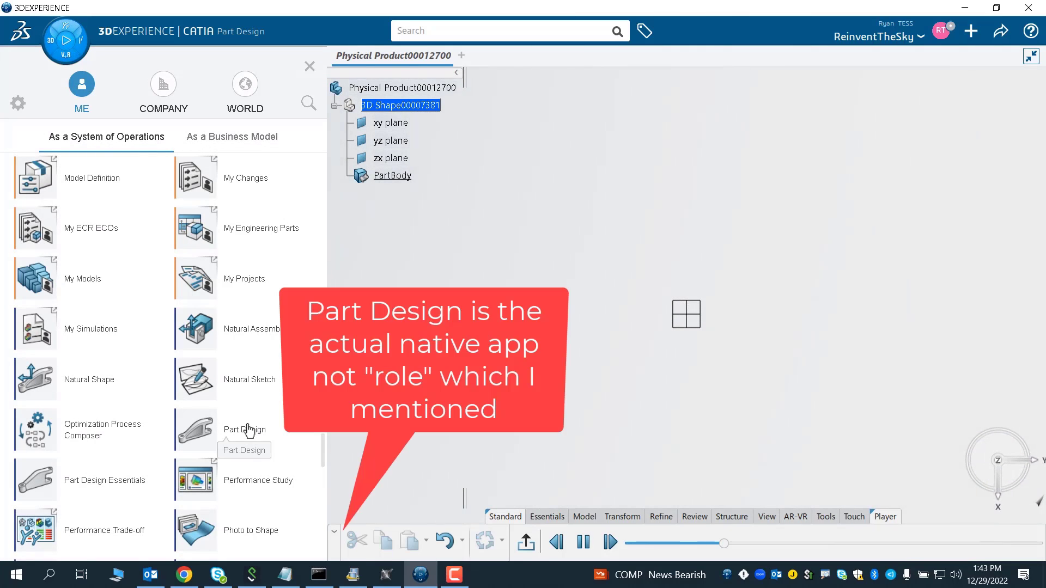
left_click(583, 542)
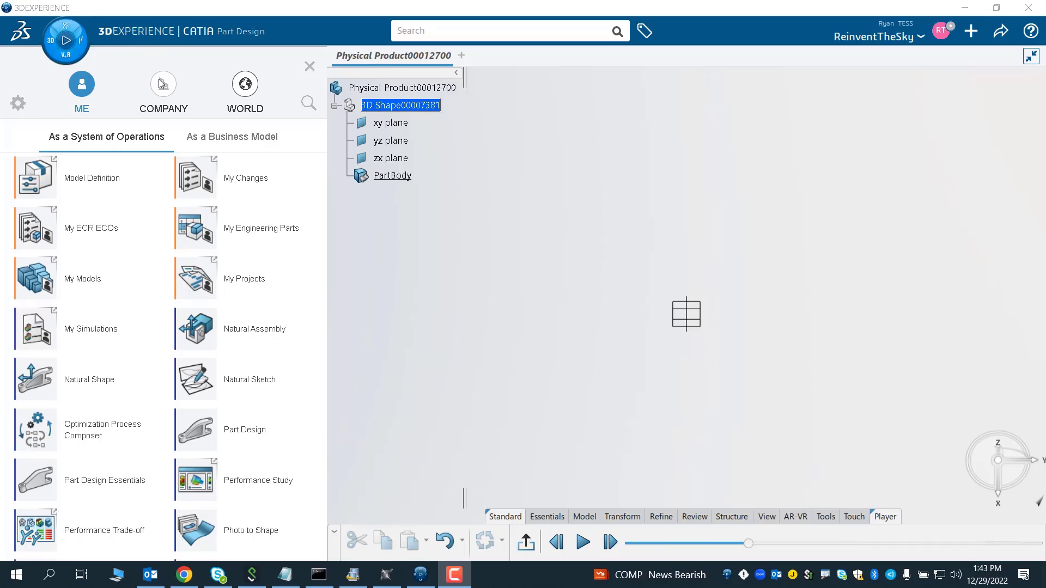
left_click(312, 66)
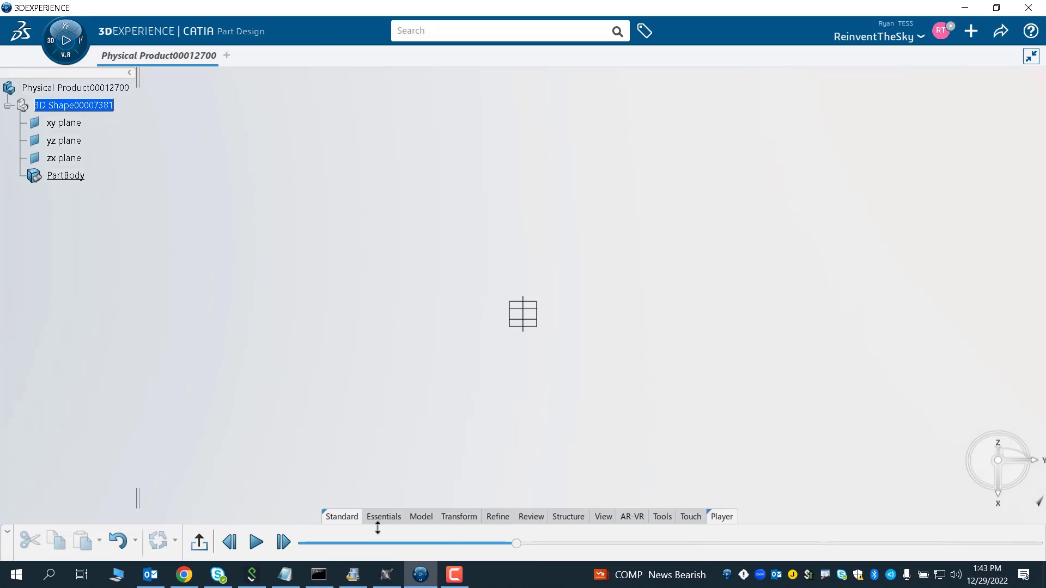
- Start a new sketch positioned on the xy plane
left_click(376, 510)
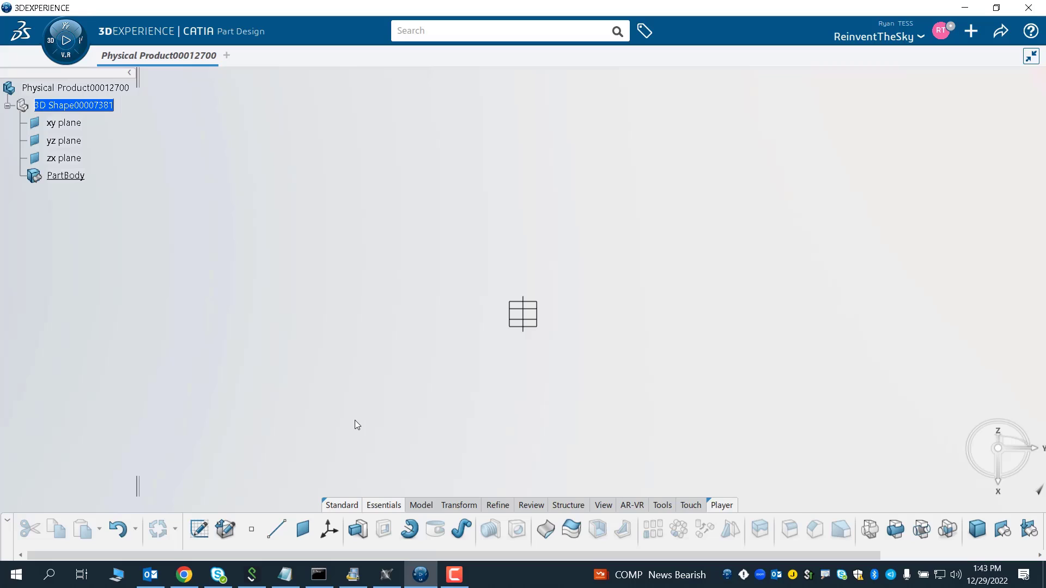
left_click(199, 530)
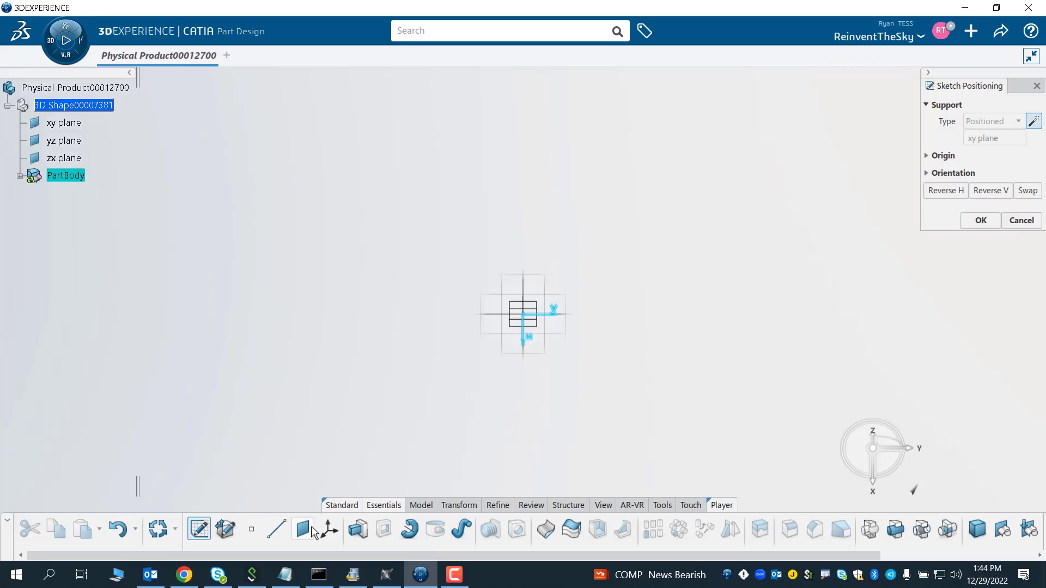
left_click(420, 505)
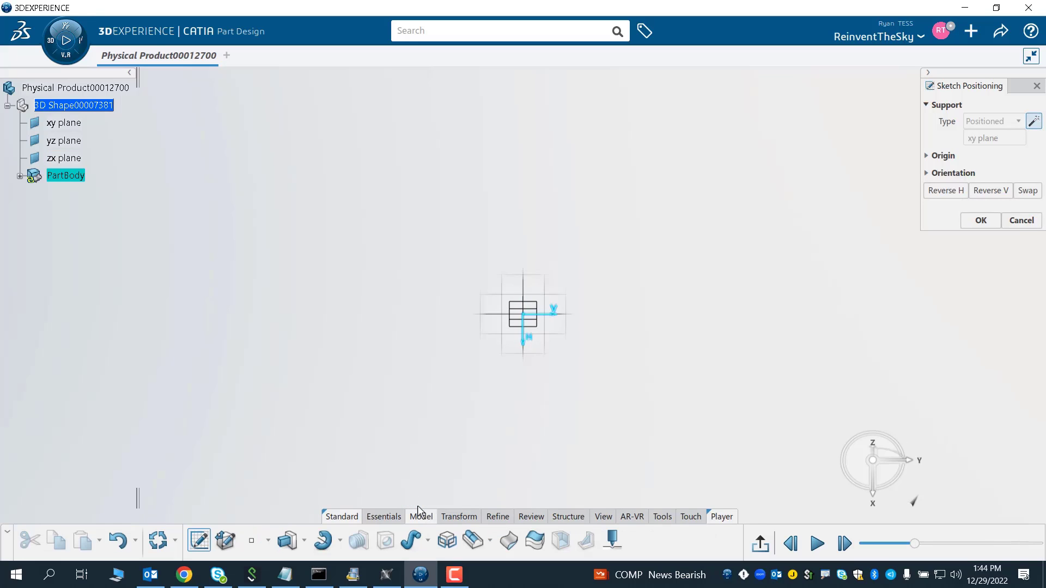
left_click(393, 518)
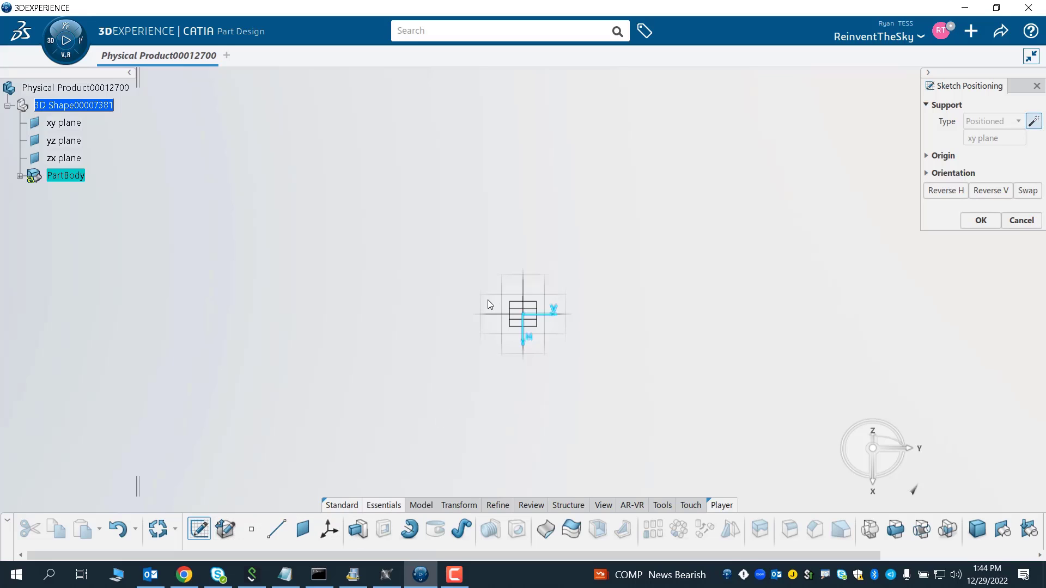
left_click(558, 353)
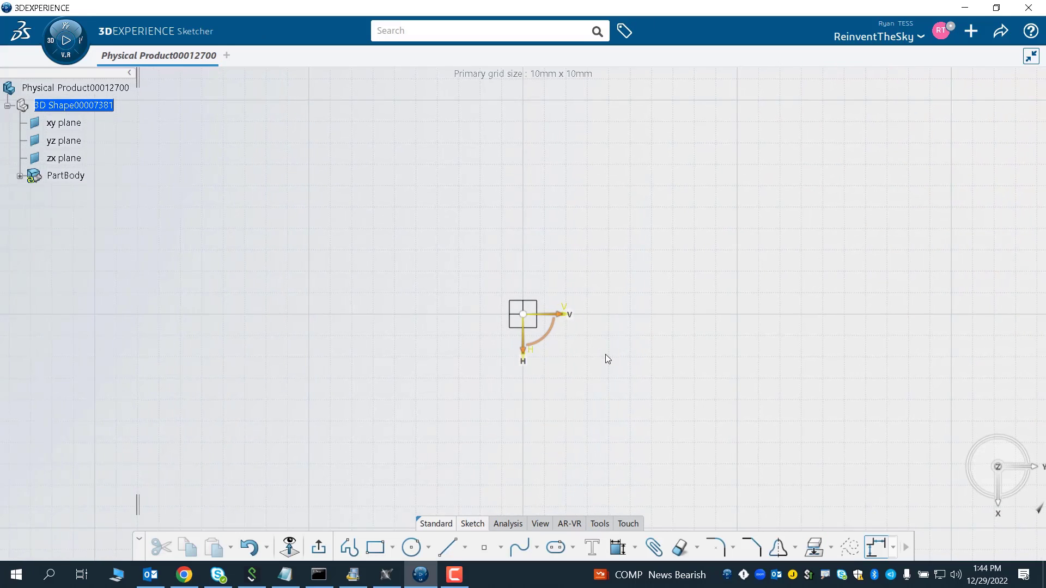
- Draw a circle centered on the sketch origin
left_click(411, 546)
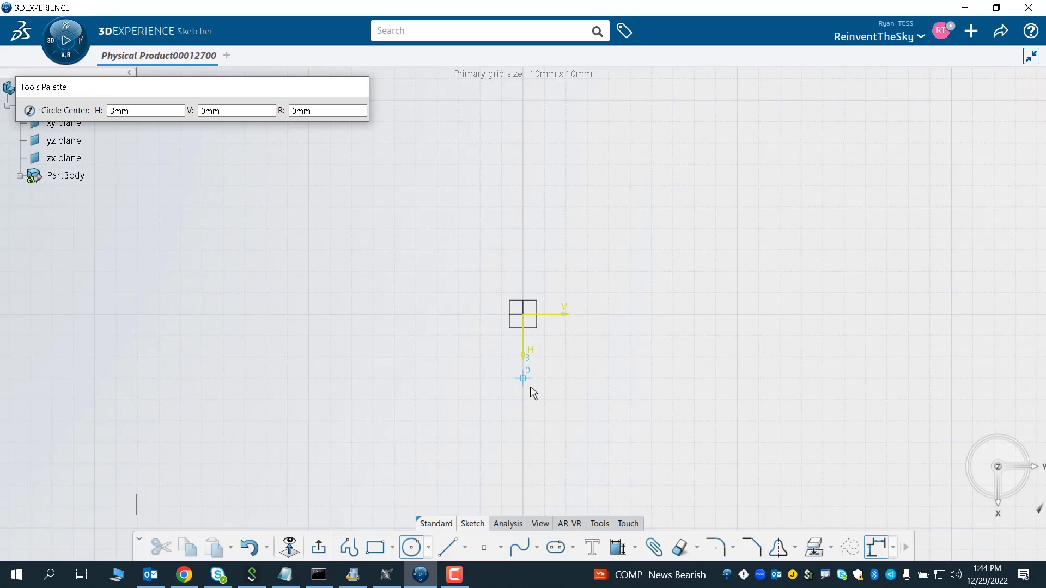
left_click(523, 313)
left_click(551, 268)
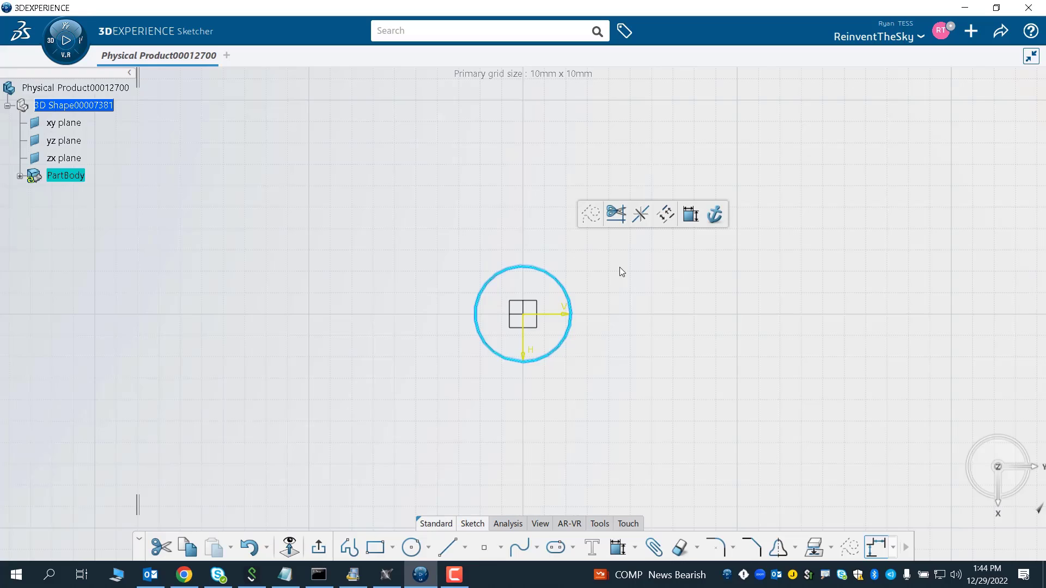
- Constrain the circle's diameter to 10 mm and exit the sketch
left_click(692, 214)
left_click(553, 277)
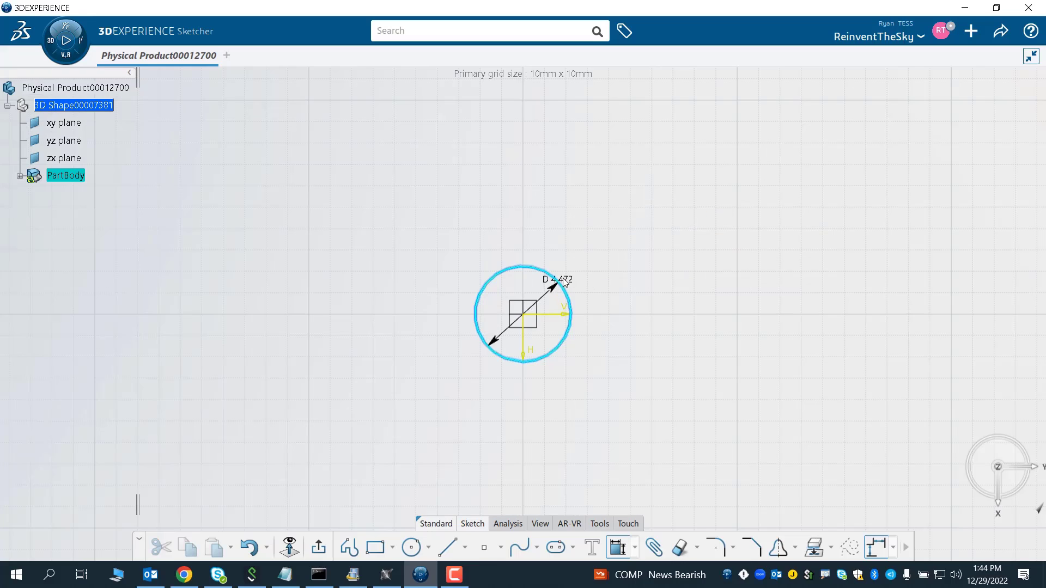
left_click(564, 281)
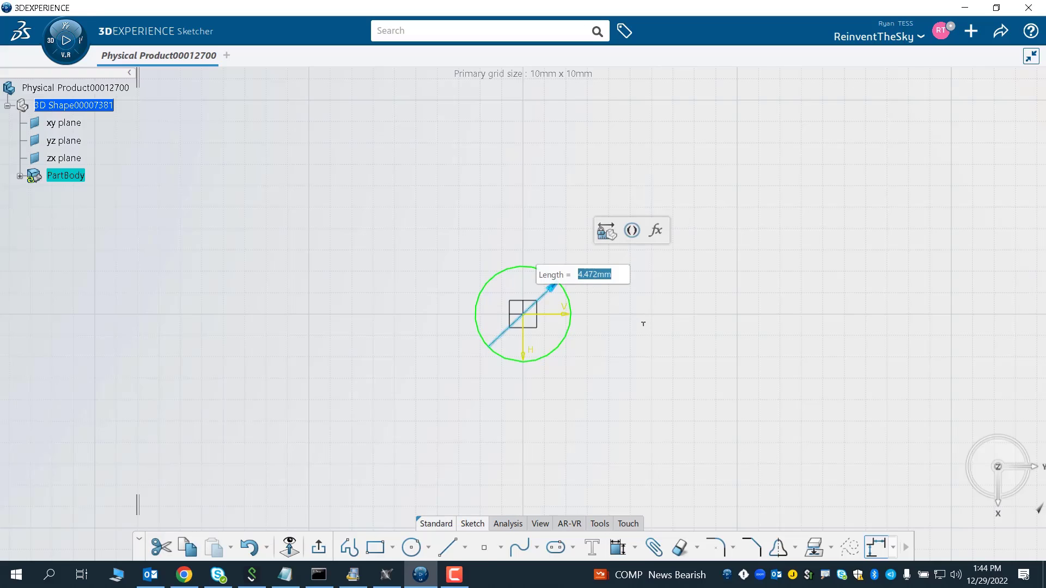
type("10")
key("Return")
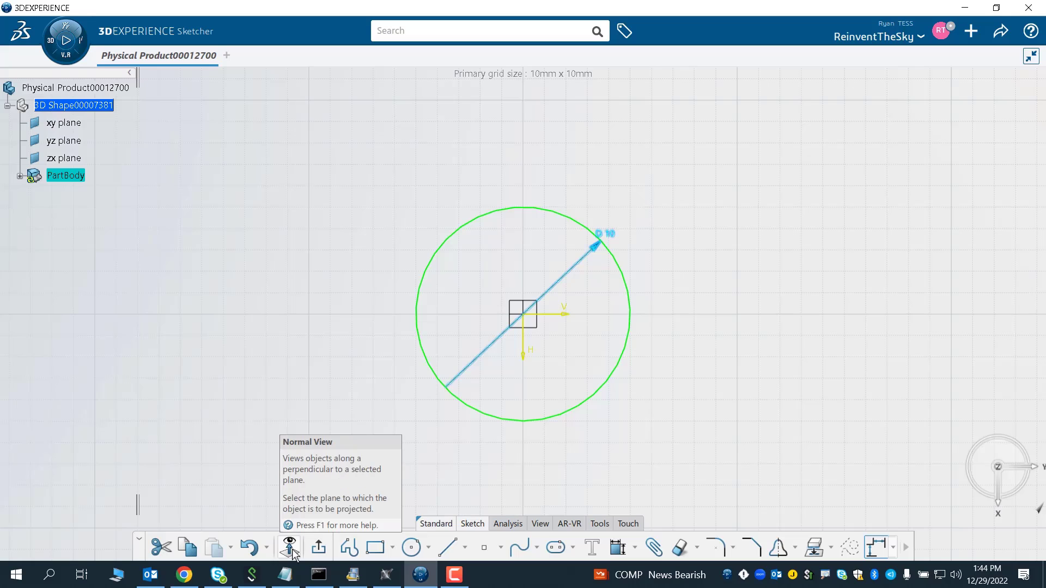
left_click(318, 548)
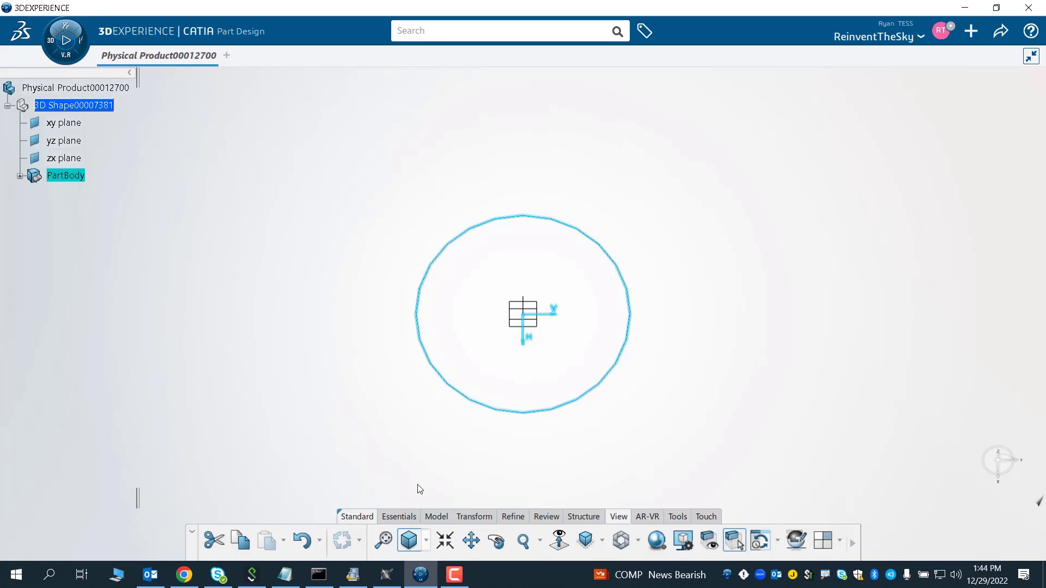
- Pad the circle sketch 20 mm to create a cylinder
left_click(443, 518)
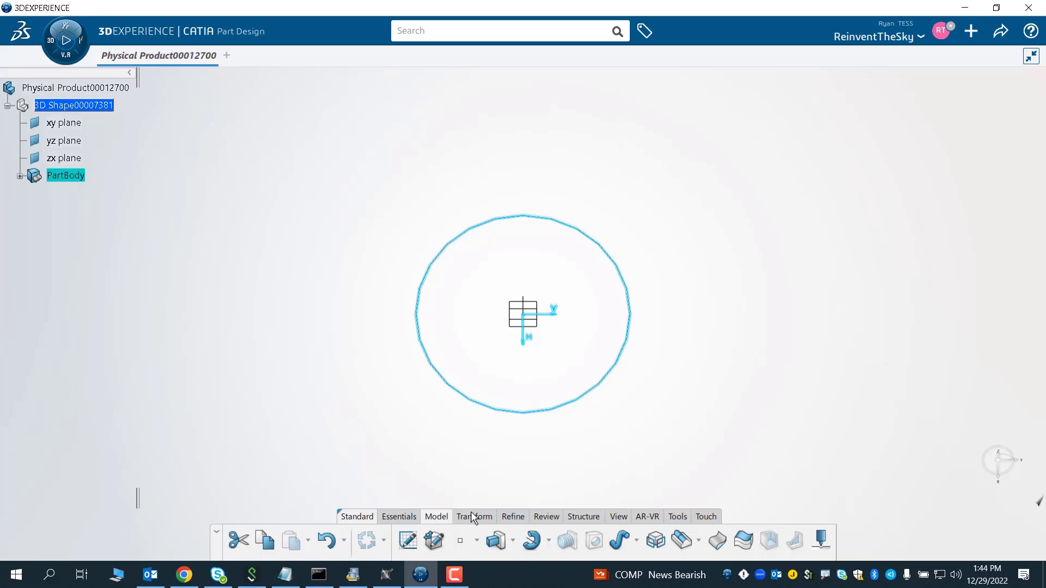
left_click(497, 541)
left_click(606, 341)
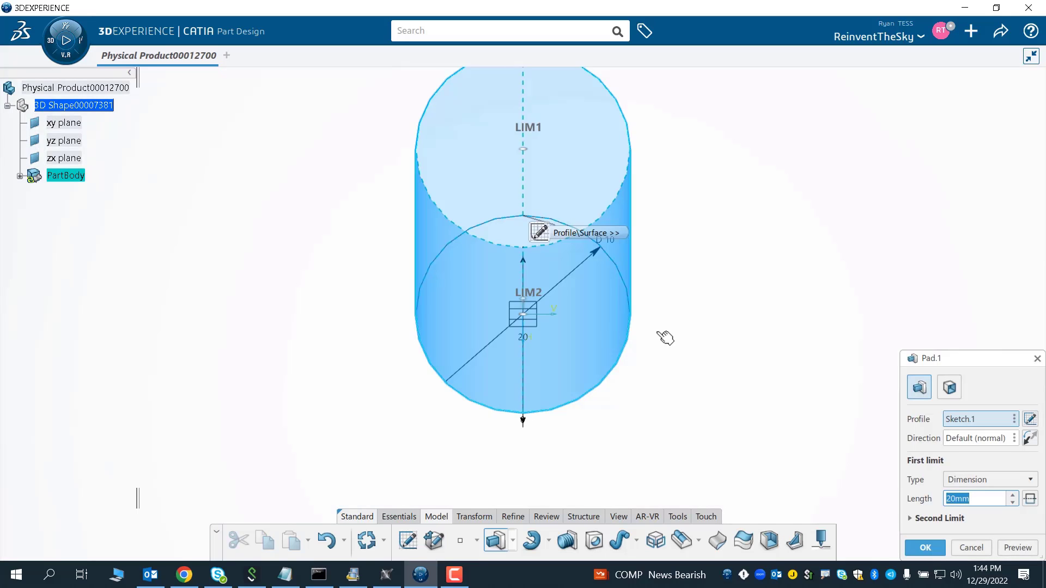
left_click(926, 549)
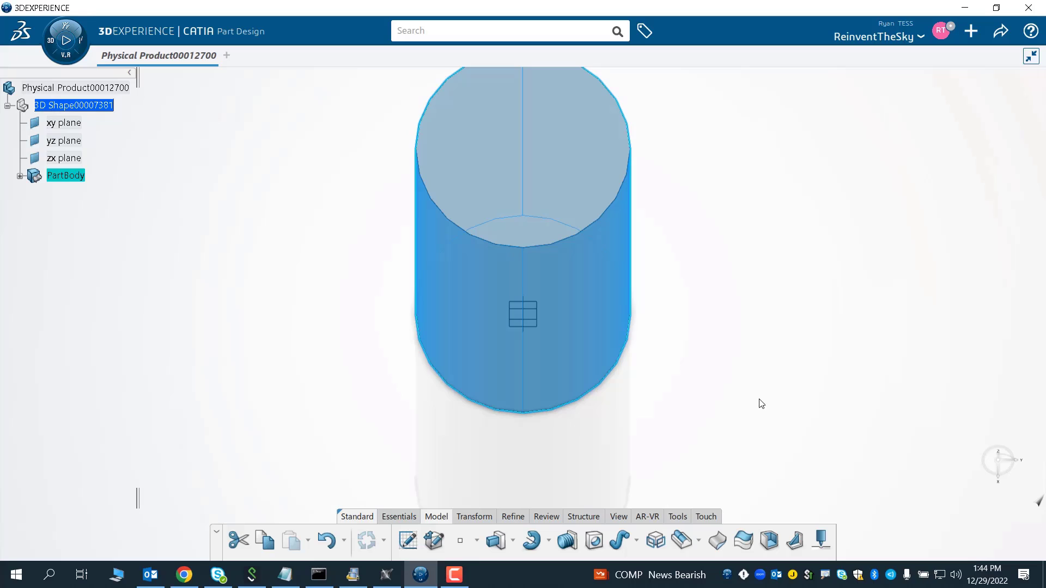
- Examine the padded cylinder from different viewpoints and expand the part body in the tree
left_click(616, 516)
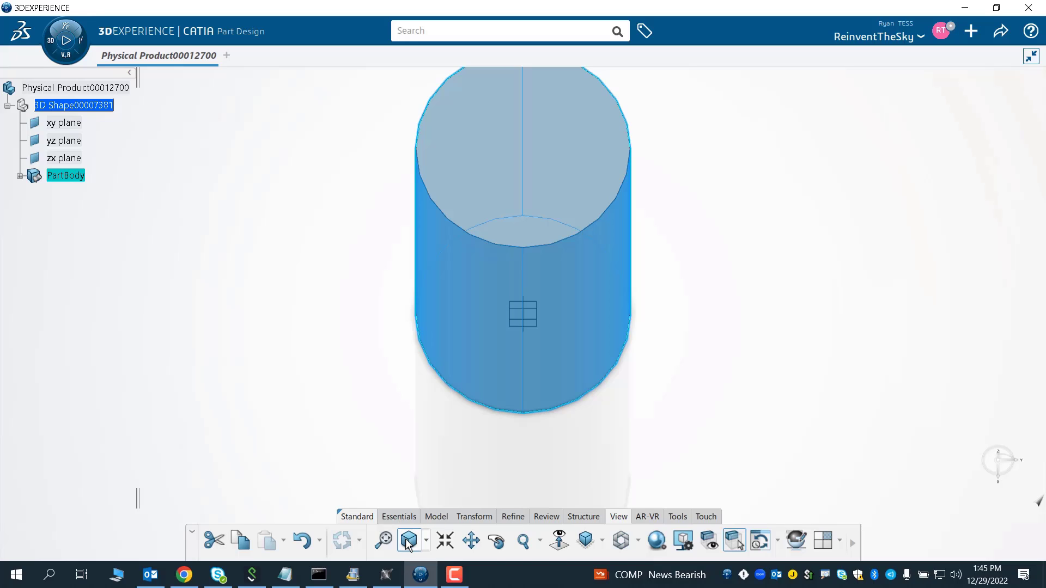
left_click(724, 250)
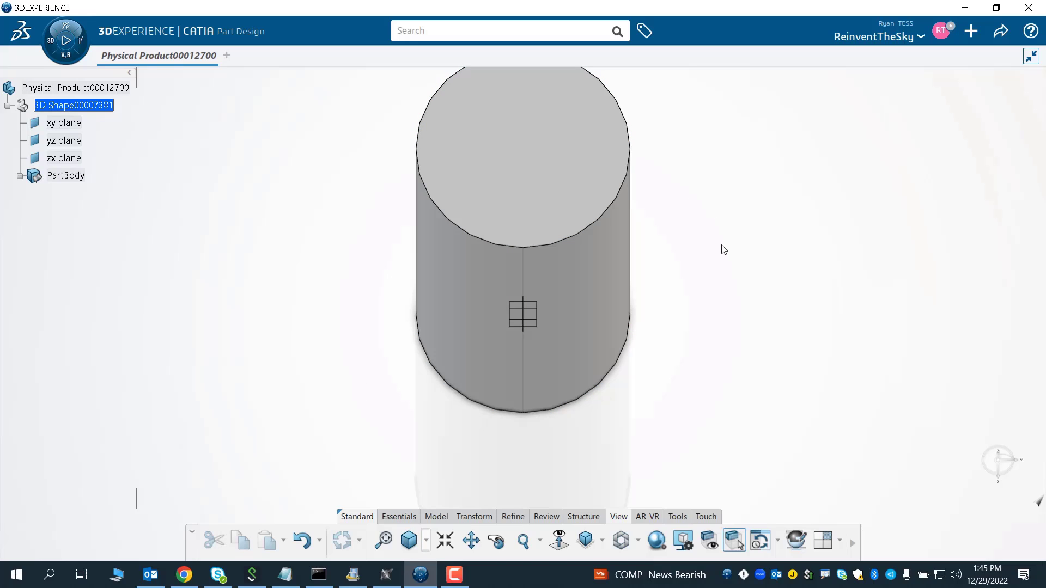
right_click(799, 170)
left_click(766, 209)
left_click(584, 541)
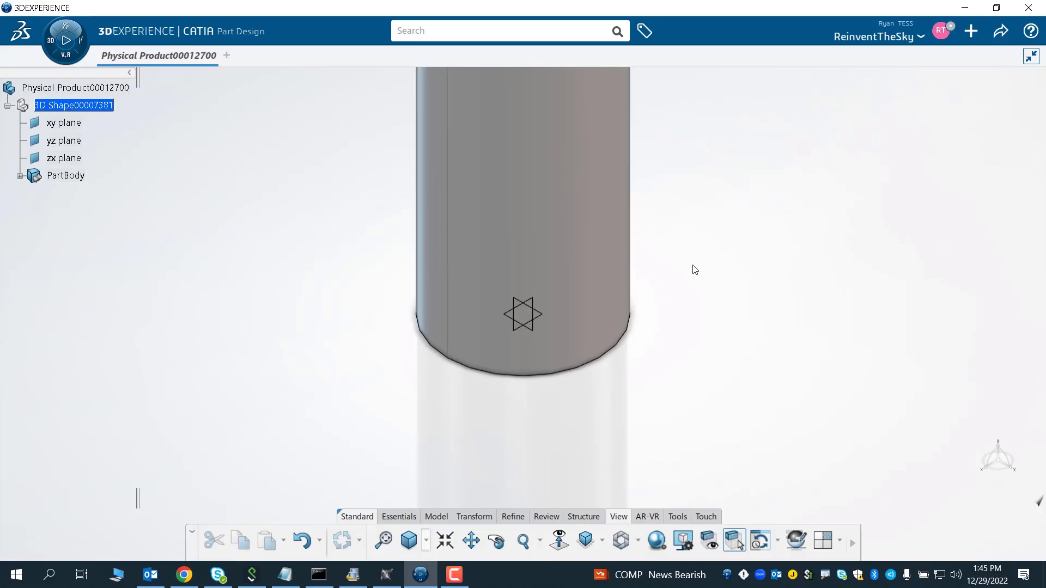
left_click_drag(689, 223, 689, 278)
left_click_drag(565, 201, 542, 300)
left_click(471, 540)
left_click_drag(344, 318, 350, 481)
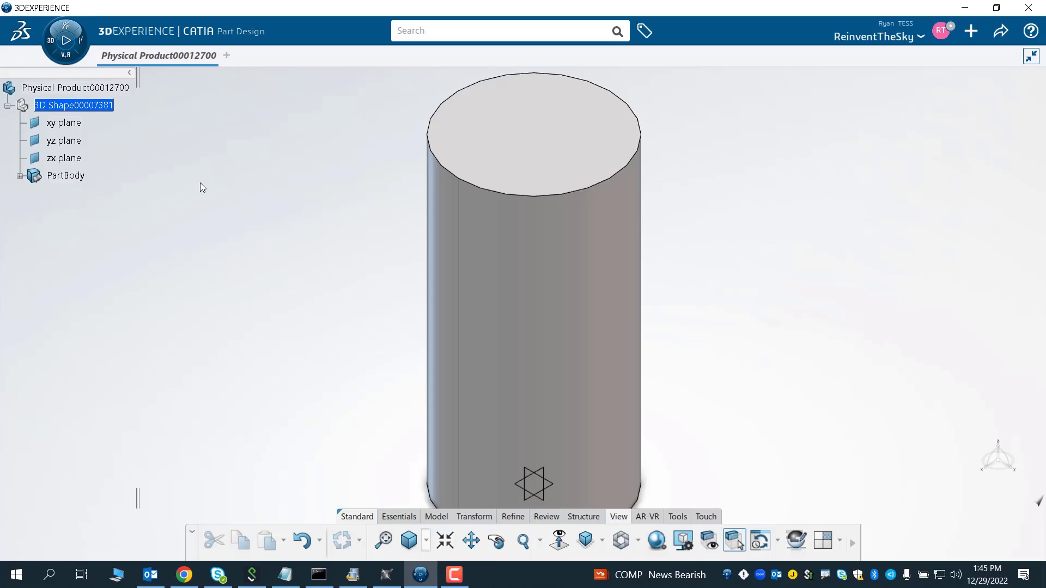
left_click(20, 176)
- Browse the toolbar tabs from Essentials through Tools to survey the available tools
left_click(400, 515)
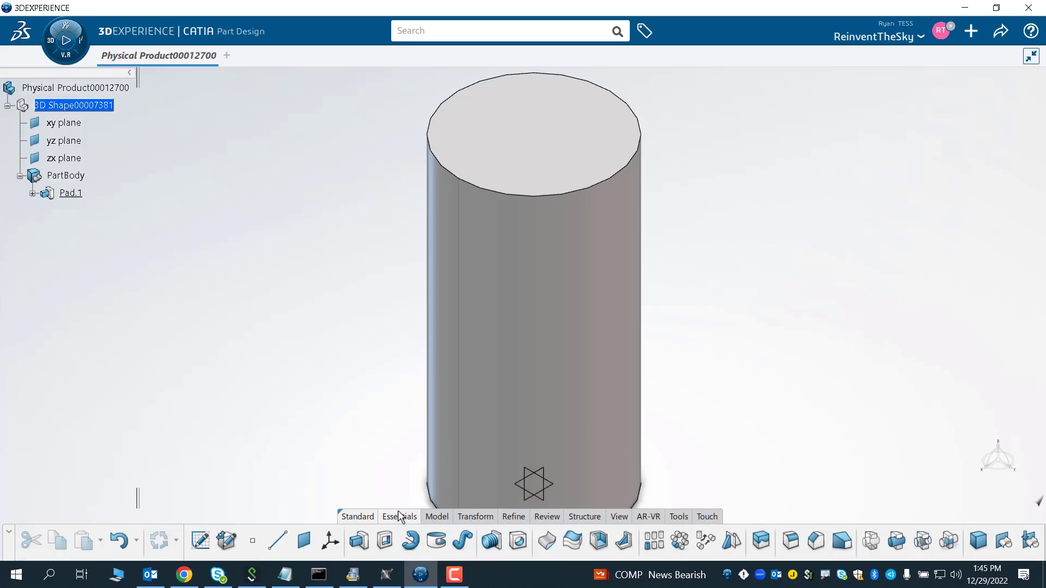
left_click(364, 514)
left_click(393, 521)
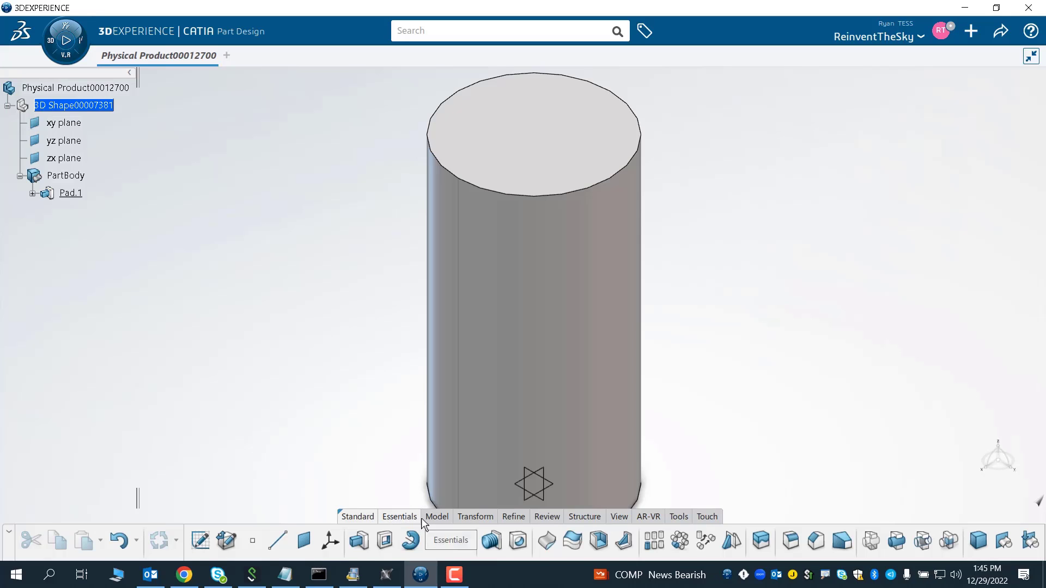
left_click(436, 517)
left_click(466, 518)
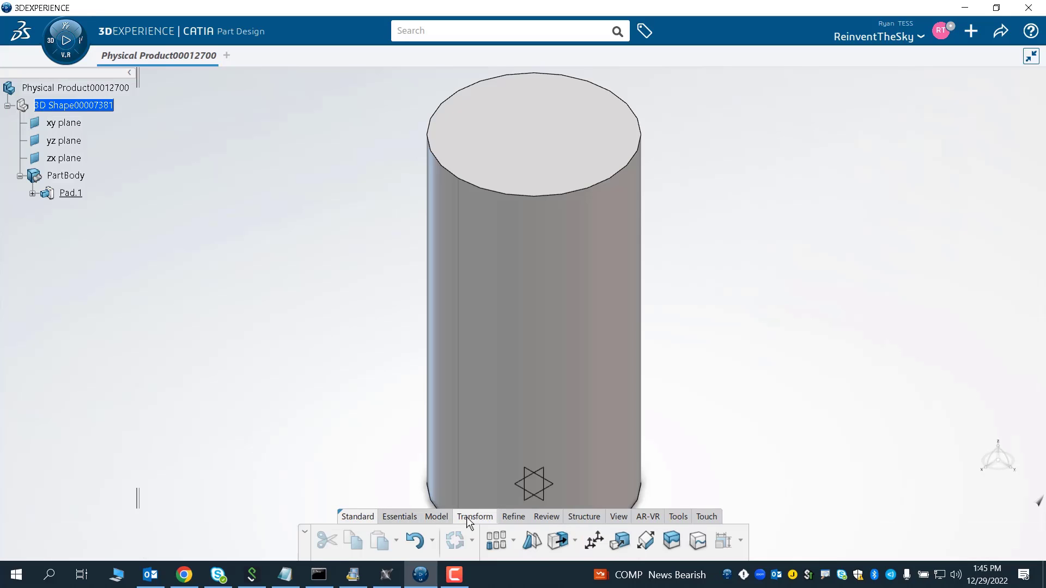
left_click(514, 518)
left_click(549, 518)
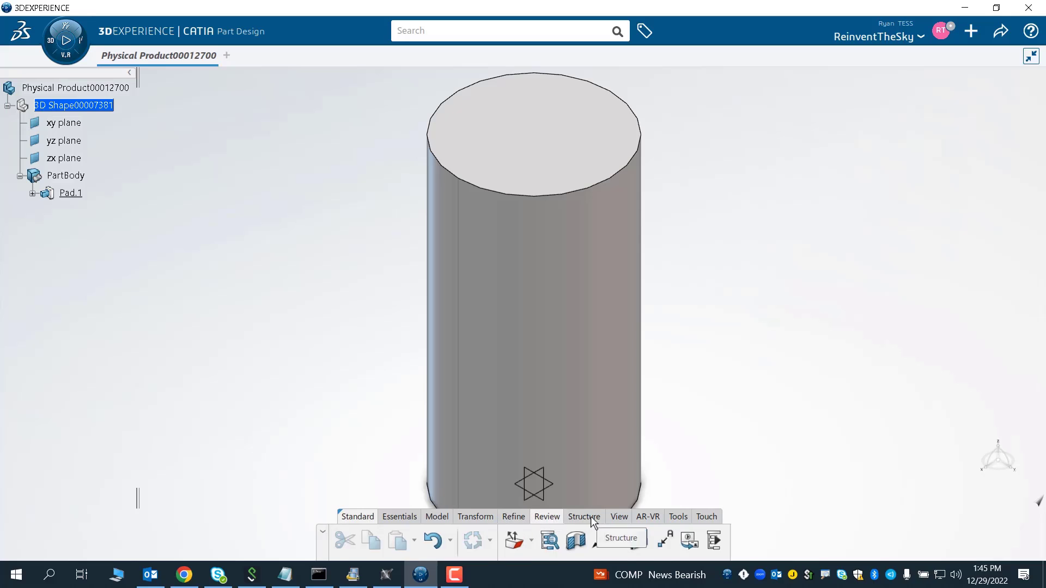
left_click(584, 518)
left_click(614, 520)
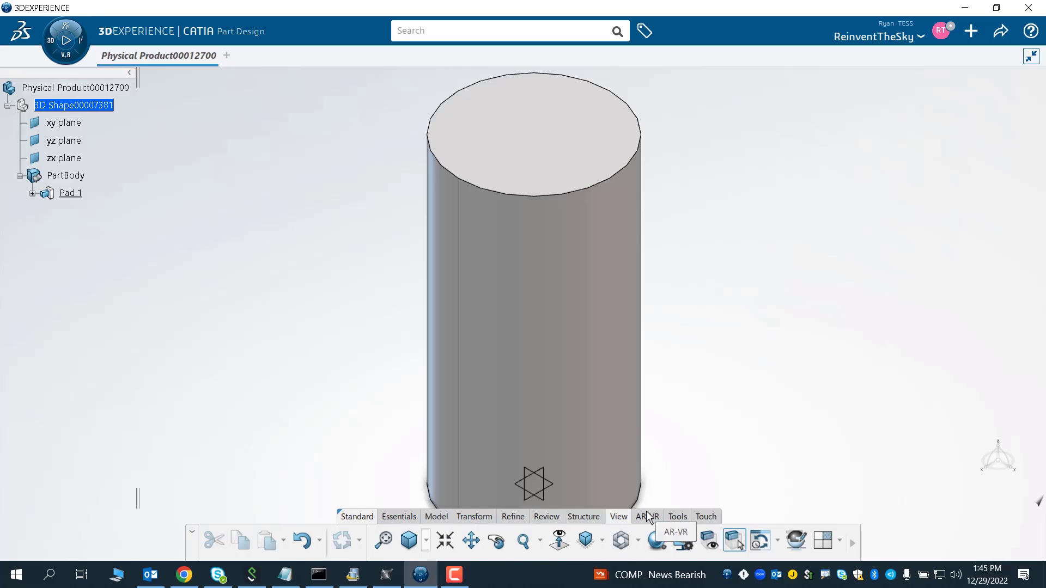
left_click(648, 518)
left_click(678, 518)
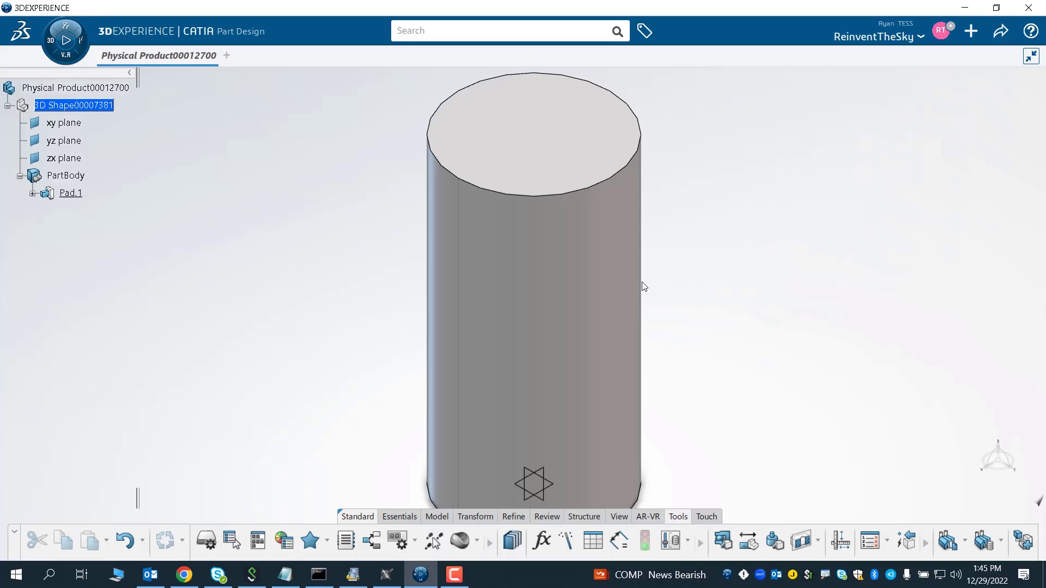
- Open the Formula dialog and create a new parameter of type Volume
left_click(547, 539)
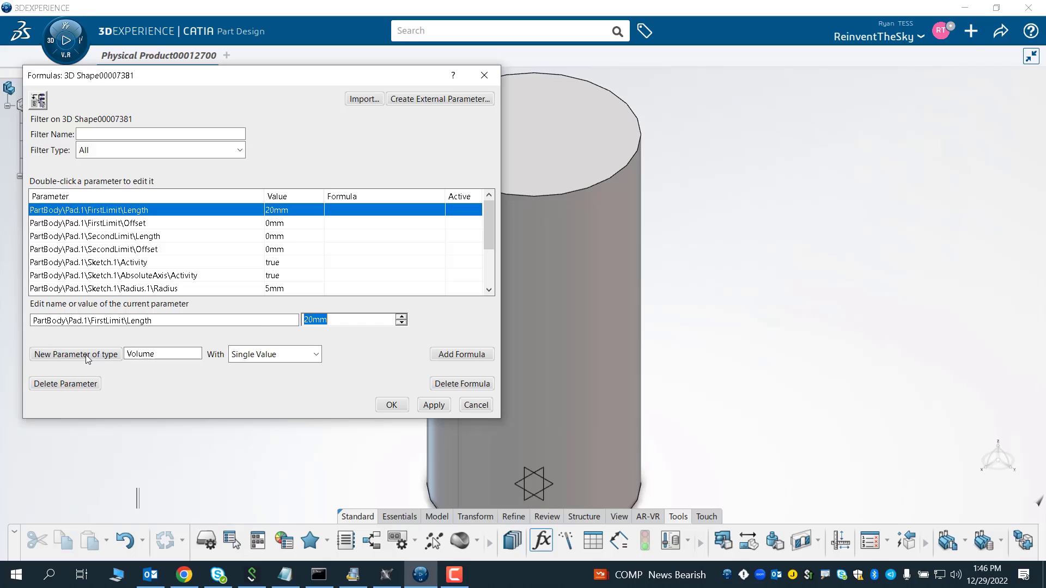
scroll(427, 252, "down", 2)
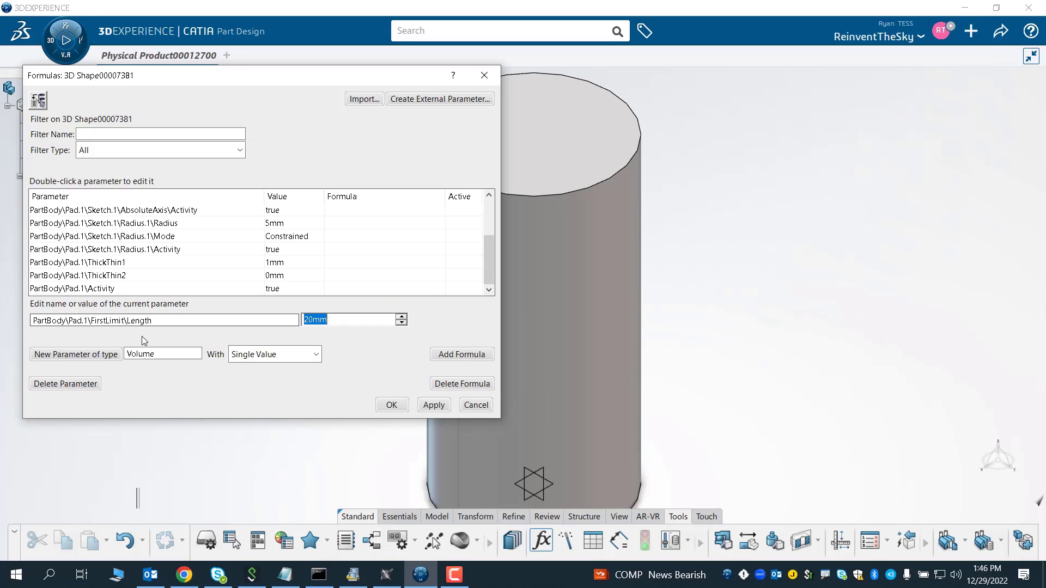
left_click(97, 355)
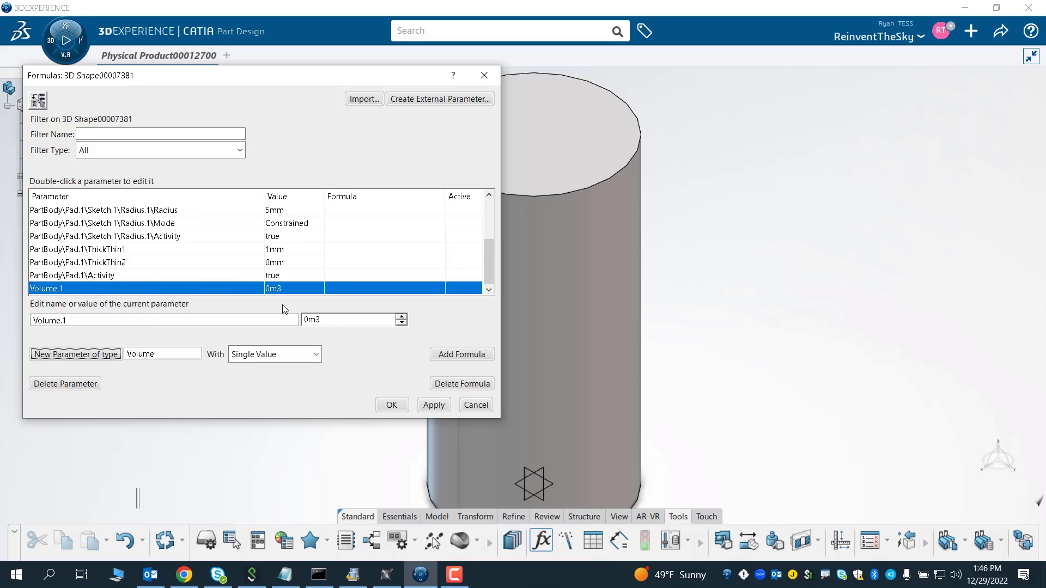
- Add a formula to Volume.1 using the smartVolume part measure with the padded cylinder as its element
left_click(454, 354)
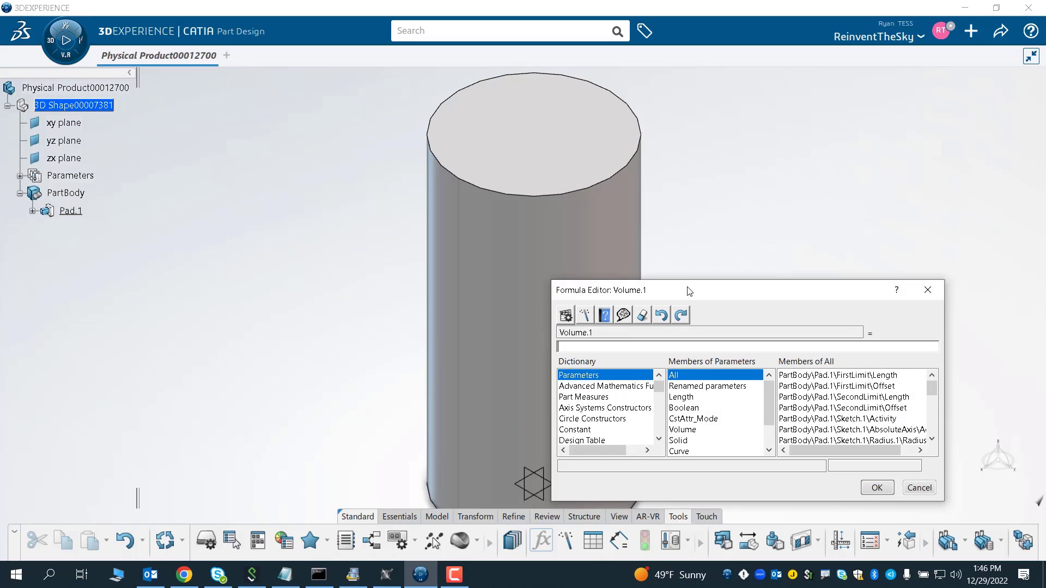
left_click_drag(696, 292, 290, 278)
left_click_drag(789, 233, 791, 231)
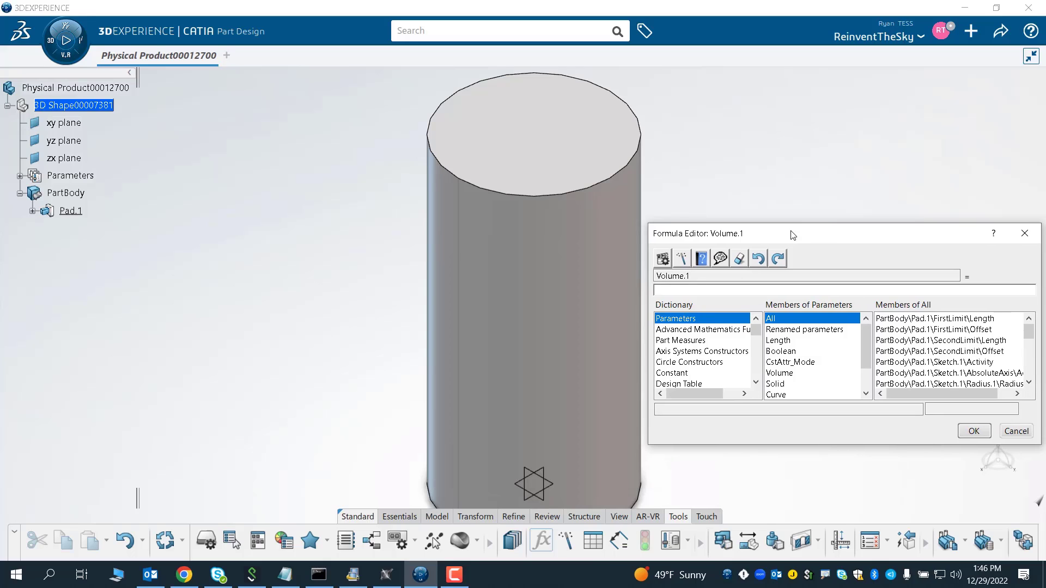
left_click(702, 341)
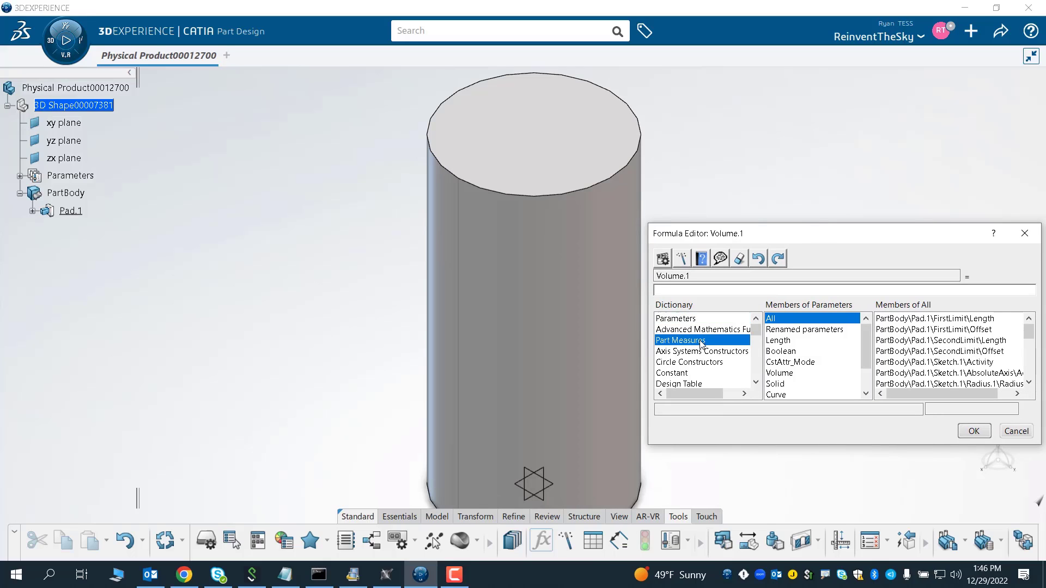
left_click(792, 320)
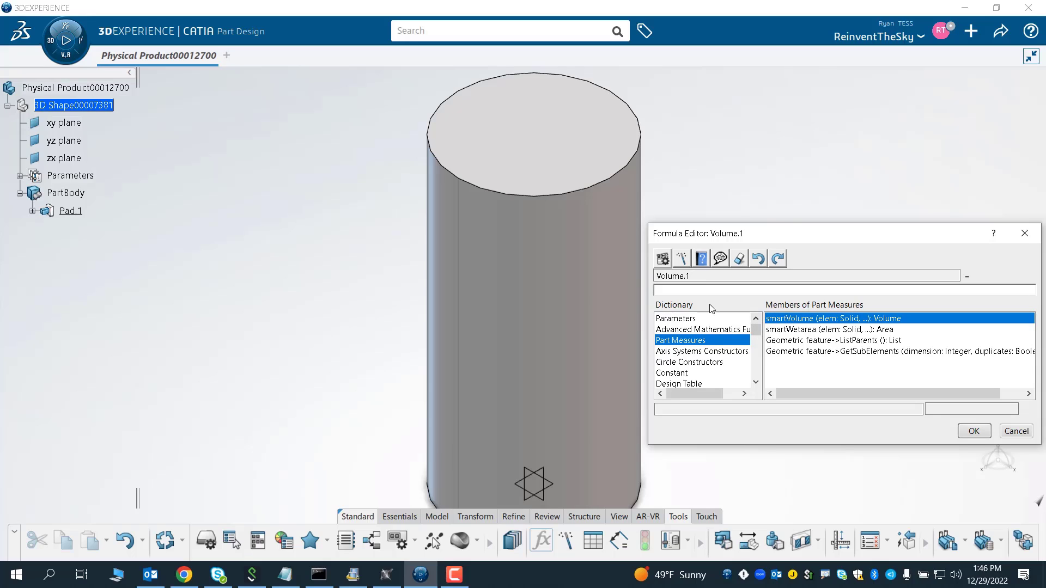
double_click(780, 321)
left_click(521, 256)
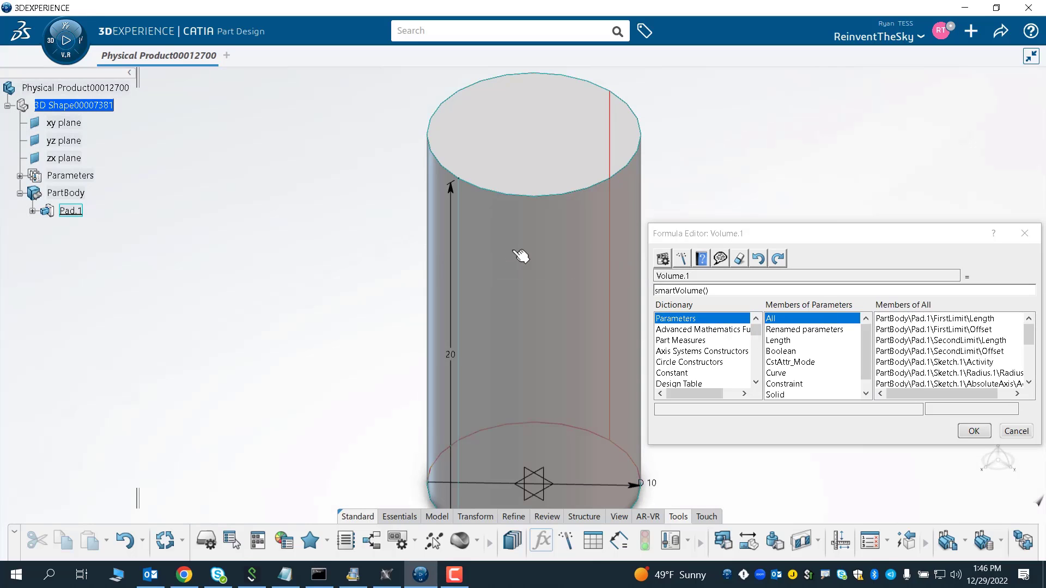
double_click(515, 252)
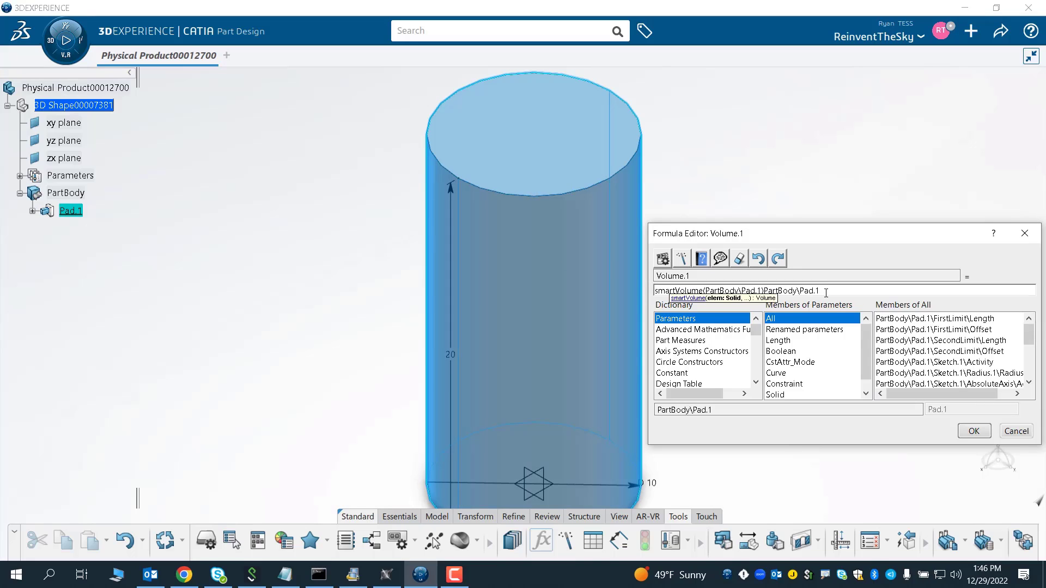
- Trim the duplicated text so the formula reads smartVolume(PartBody\Pad.1), accept it with automatic update, and close the formulas
key("BackSpace")
key("BackSpace")
key("BackSpace")
key("BackSpace")
key("BackSpace")
key("BackSpace")
key("BackSpace")
key("BackSpace")
key("BackSpace")
key("BackSpace")
key("BackSpace")
key("BackSpace")
key("BackSpace")
key("BackSpace")
left_click(973, 429)
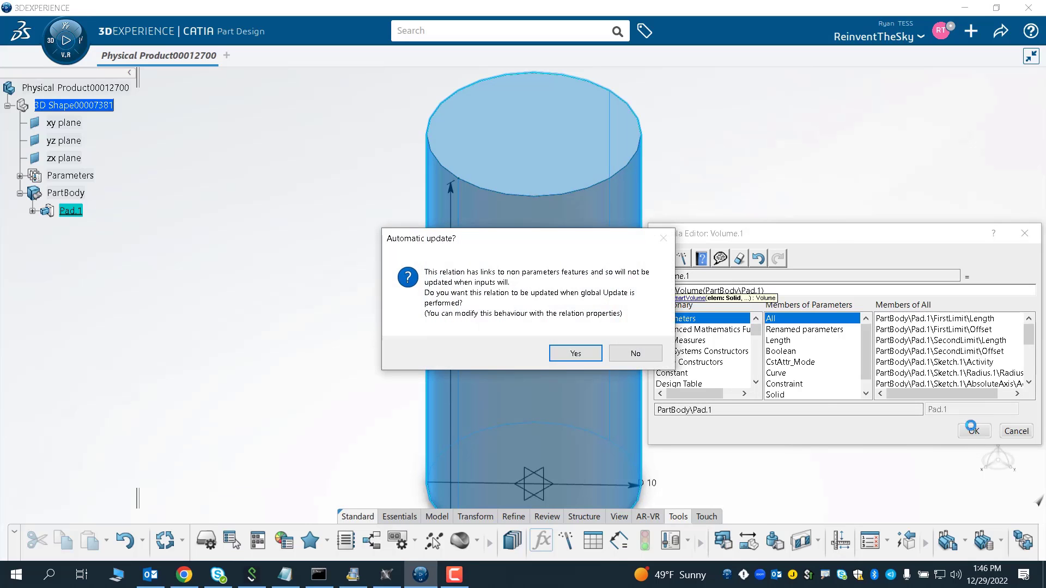
left_click(576, 354)
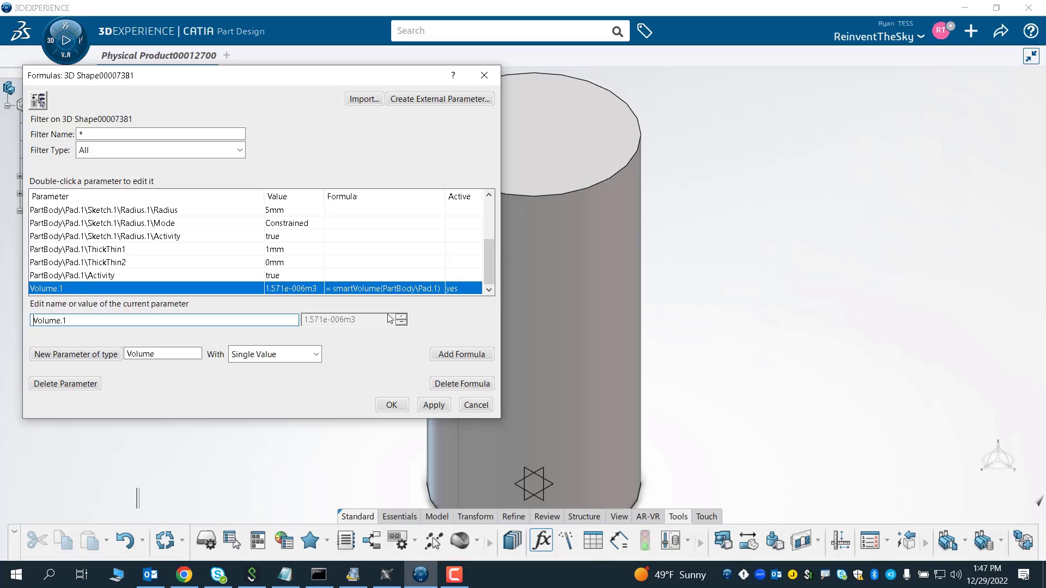
left_click(390, 410)
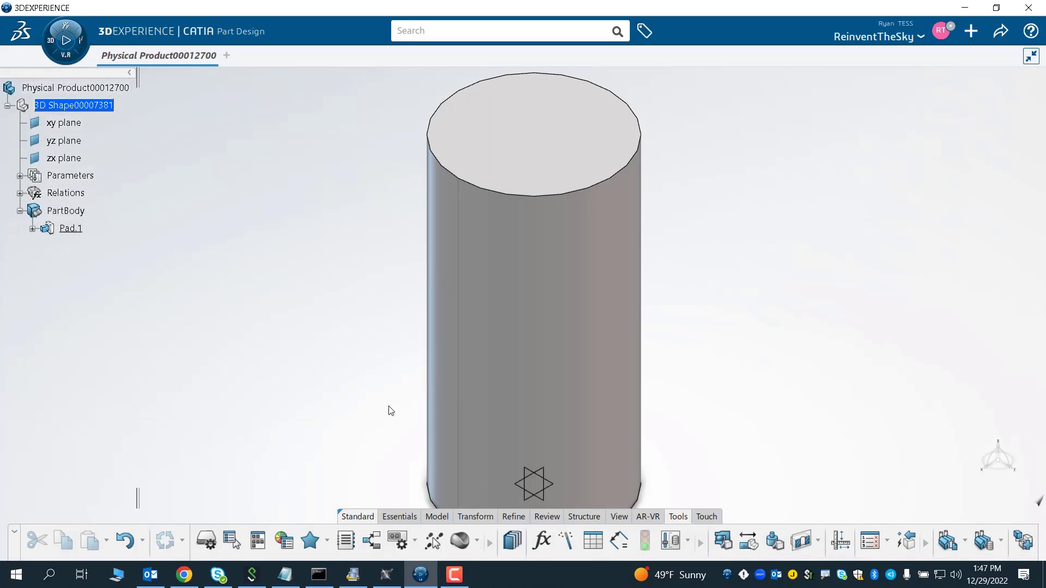
- Expand the Parameters and Pad.1 branches of the tree to inspect the new volume parameter and sketch
left_click(20, 176)
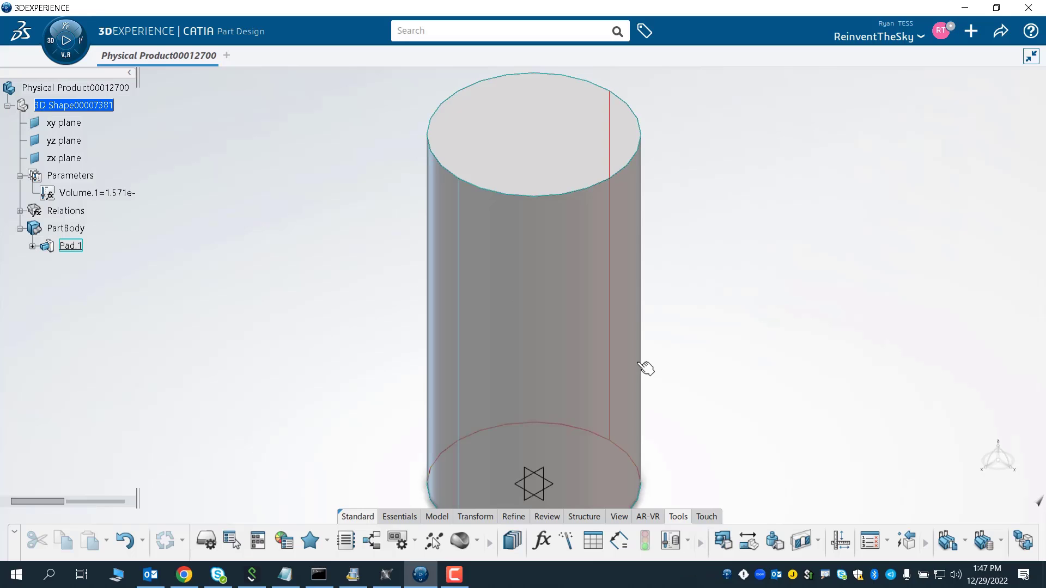
left_click(32, 246)
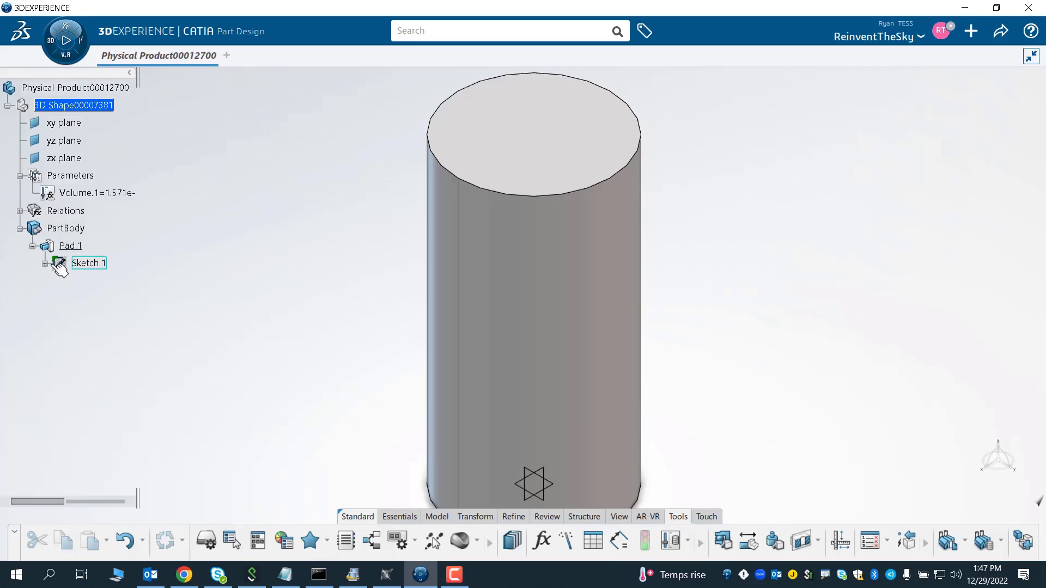
left_click(45, 263)
left_click(46, 264)
left_click(32, 246)
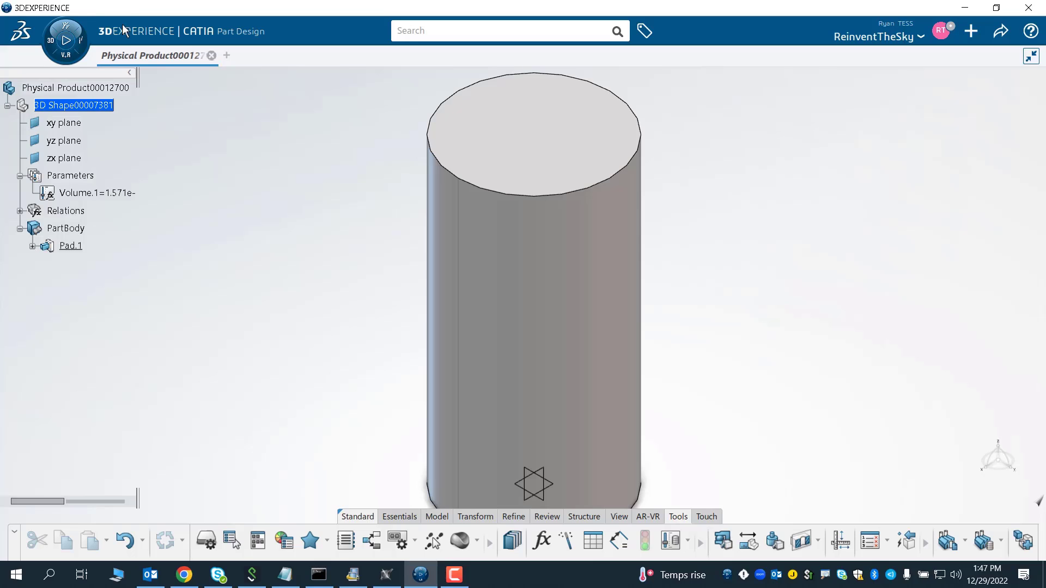
- Search the apps for process and open the Optimization Process Composer app
left_click(57, 59)
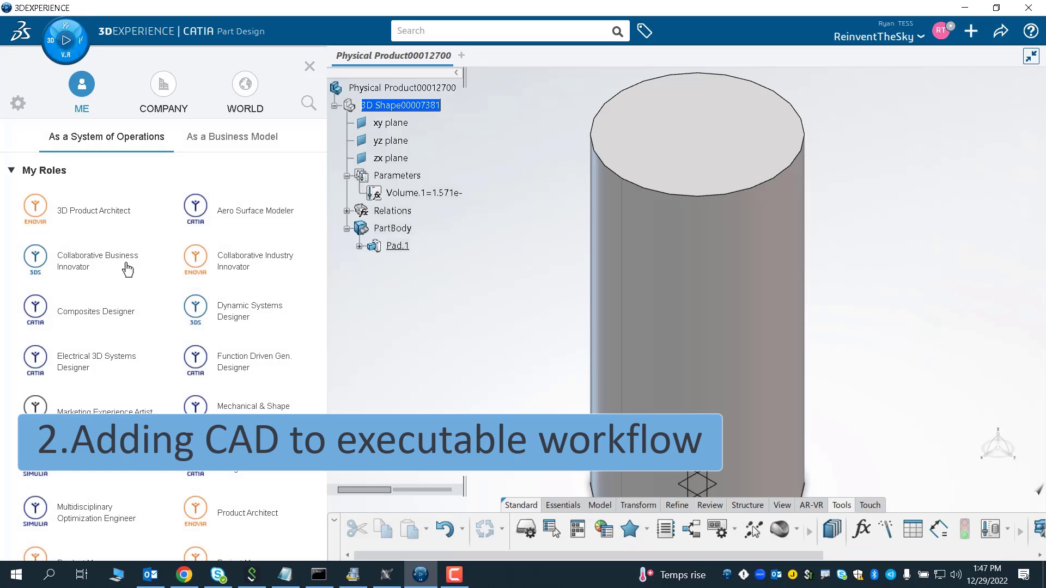
scroll(131, 285, "down", 1)
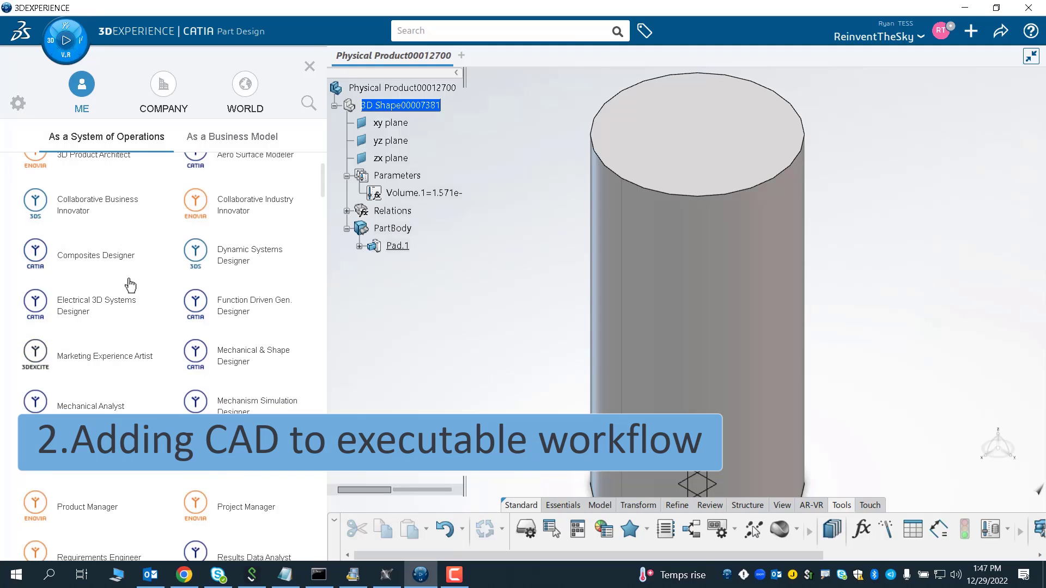
scroll(322, 184, "up", 1)
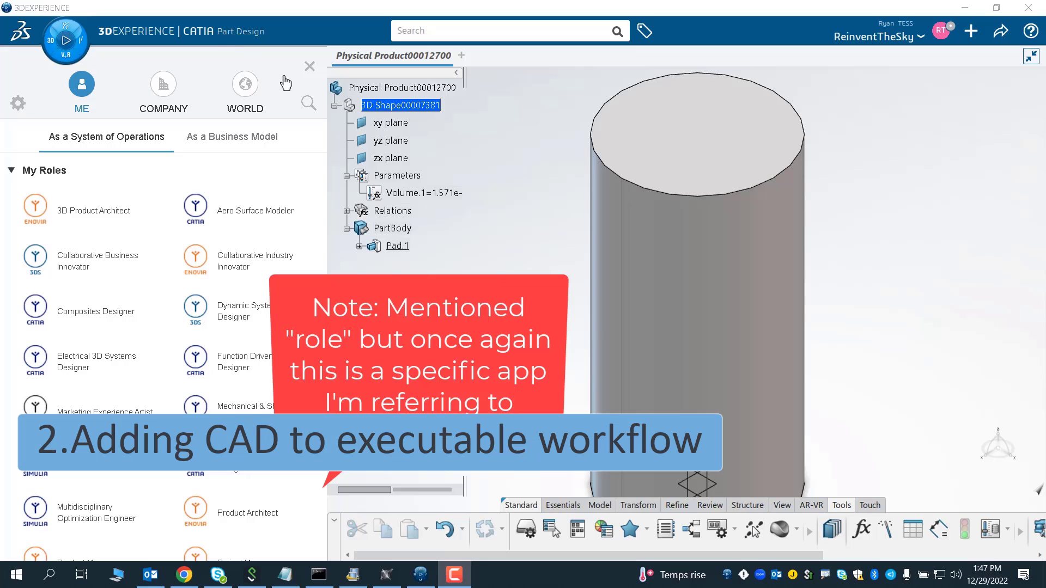
left_click(308, 103)
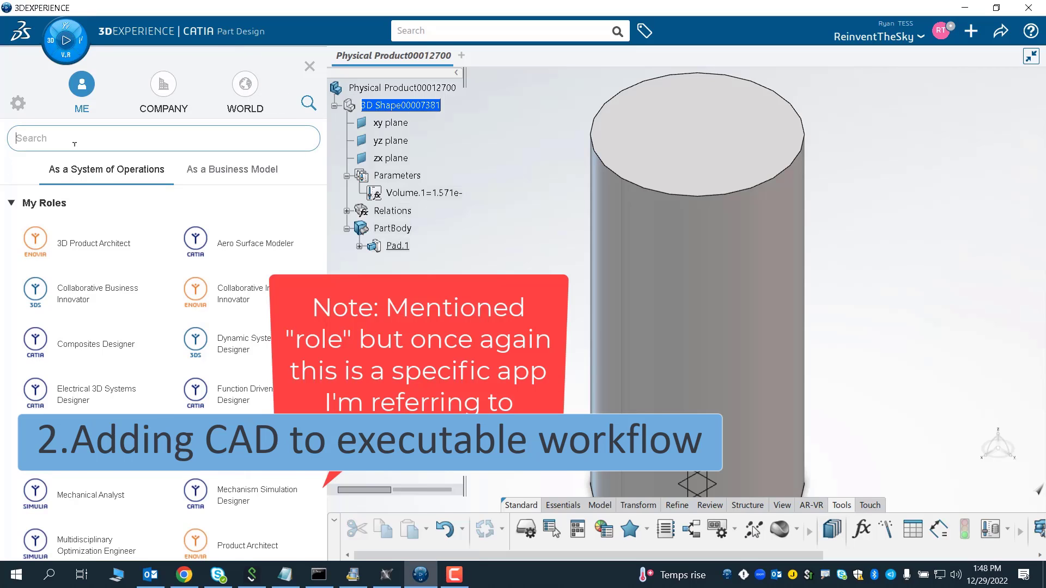
type("process")
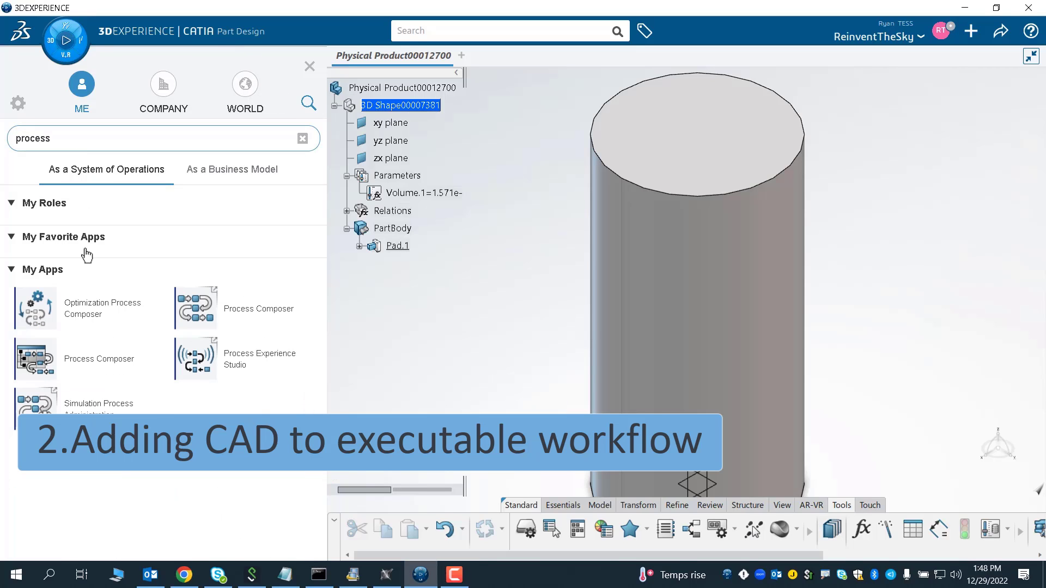
left_click(86, 310)
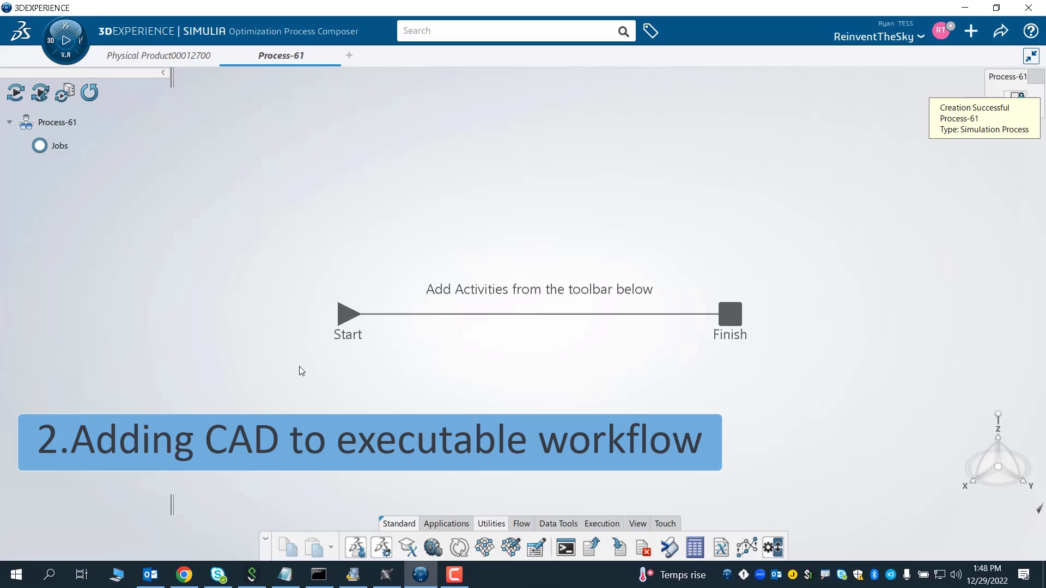
- Insert a 3DX Parameters activity on the line between Start and Finish of the process
left_click(200, 54)
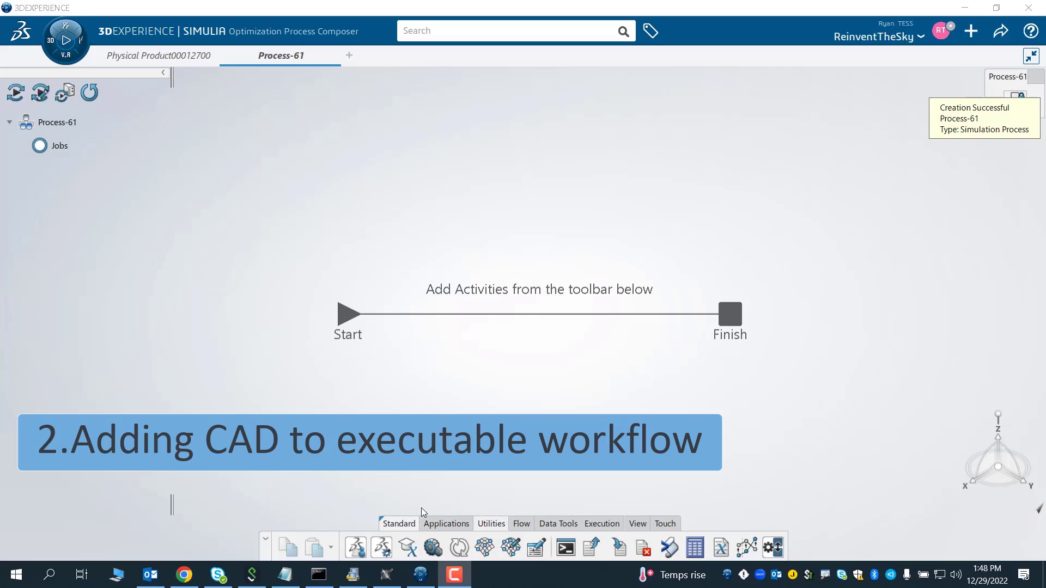
left_click(407, 547)
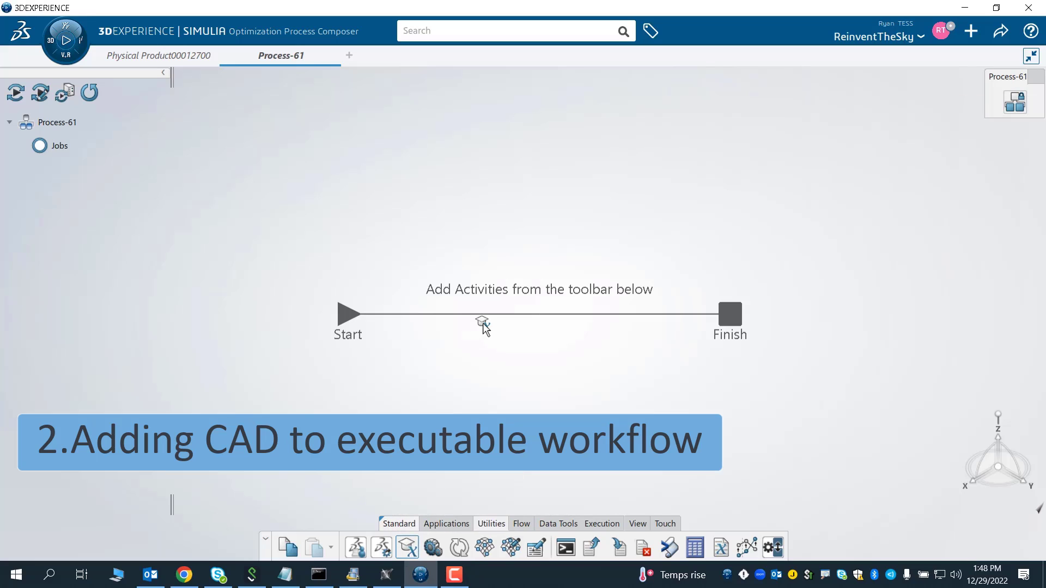
left_click(452, 315)
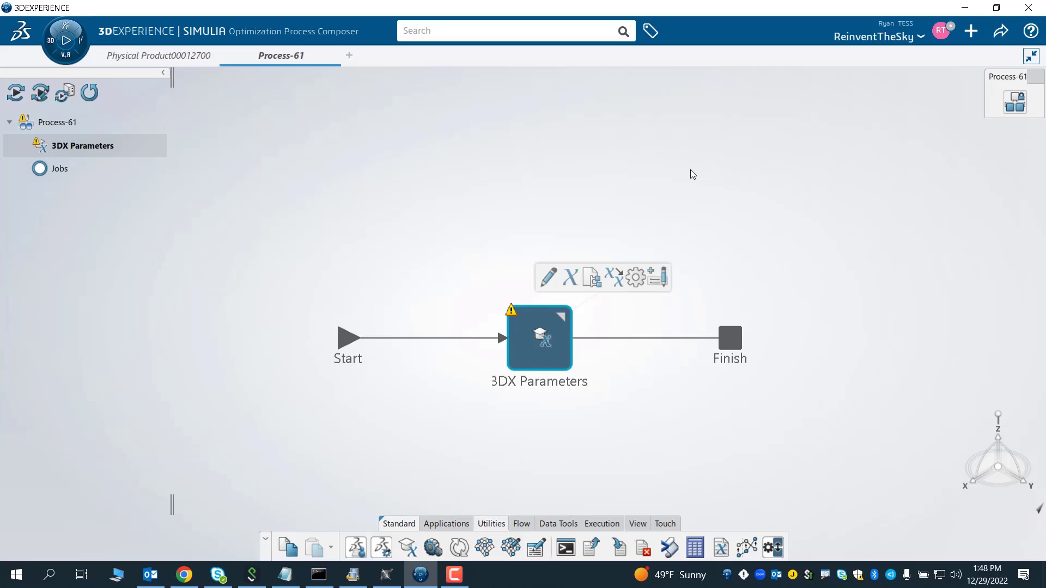
- Open the 3DX Parameters activity and pick the cylinder's 3D Shape as its content
double_click(547, 322)
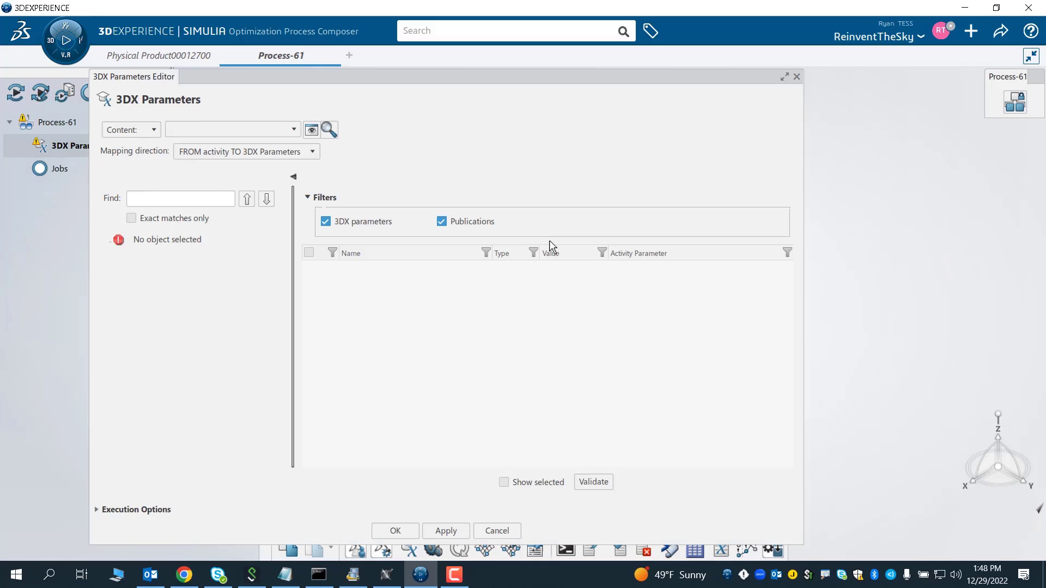
left_click_drag(652, 73, 652, 115)
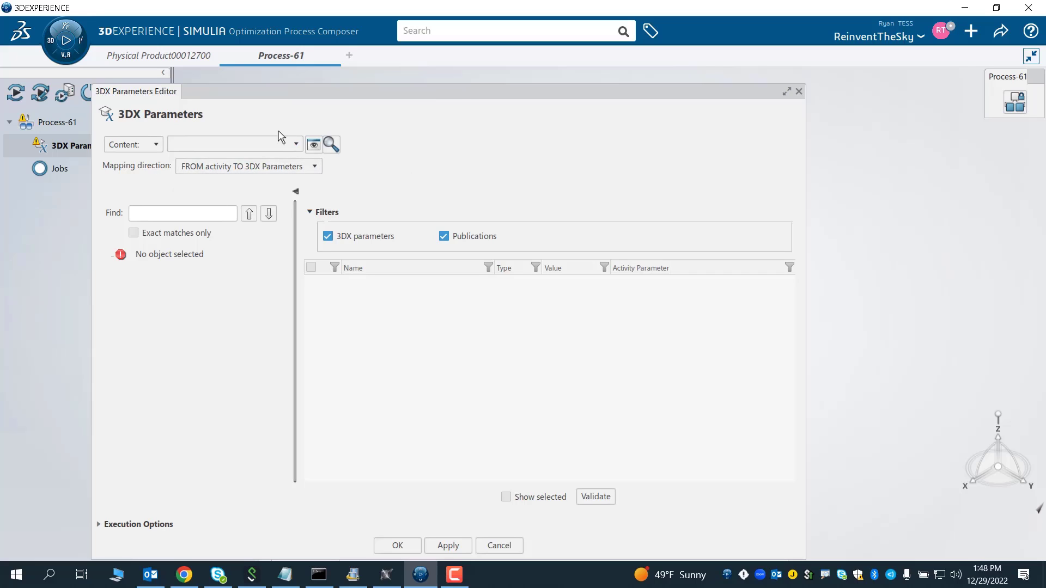
left_click(330, 144)
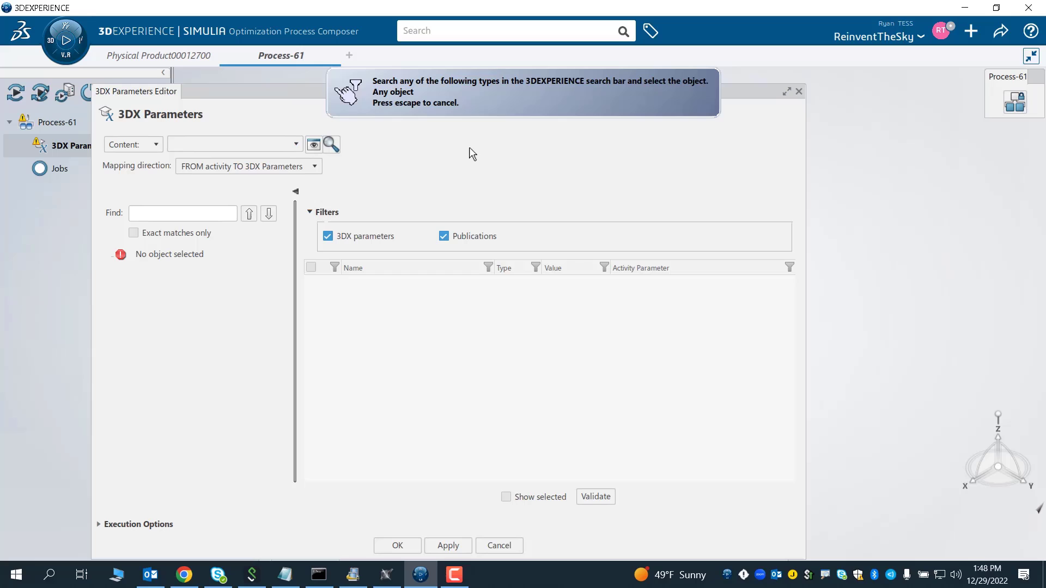
left_click(171, 59)
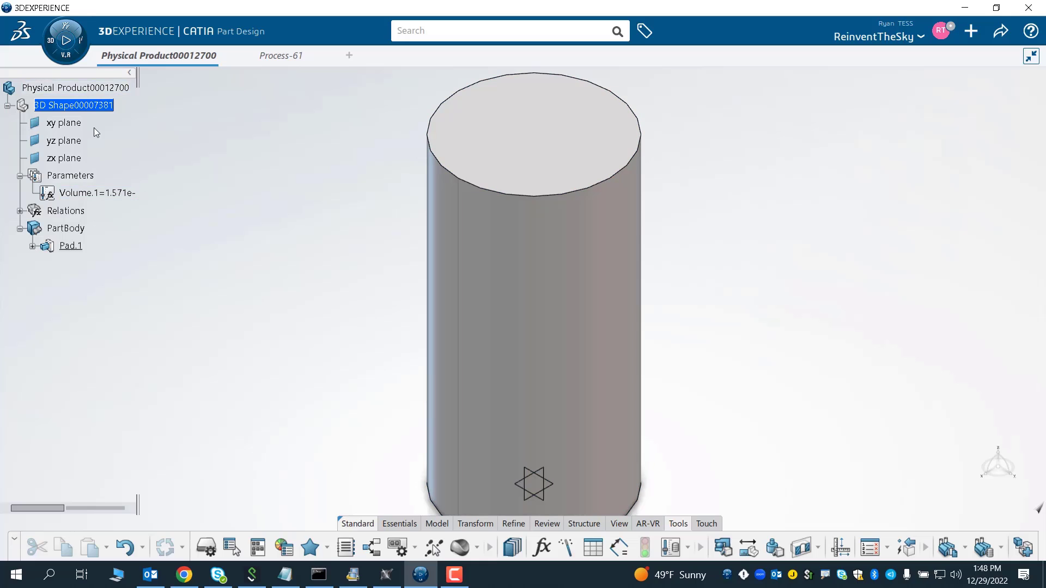
left_click(76, 105)
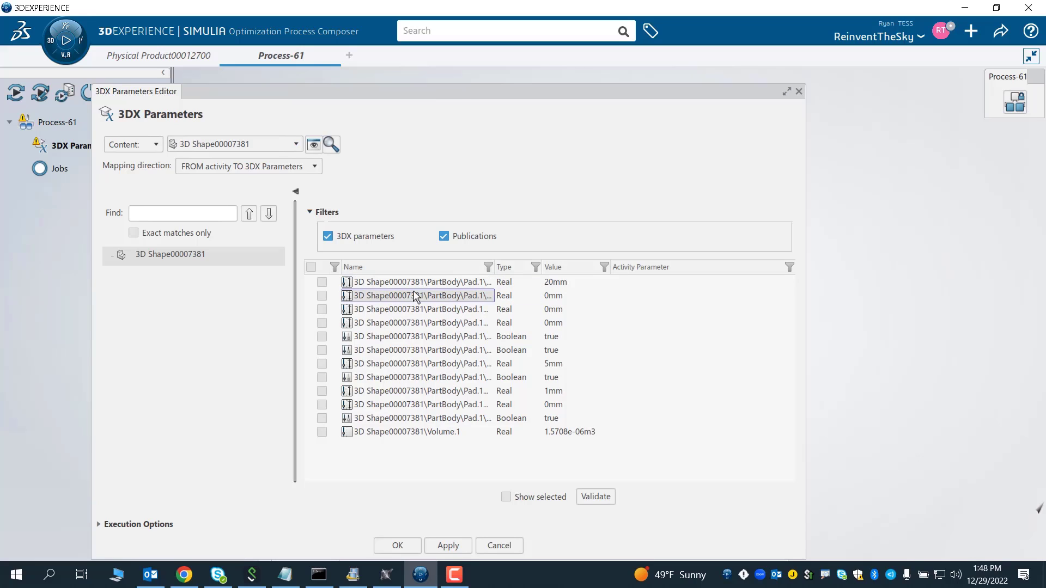
- Select the pad's first-limit length and the sketch radius as activity parameters, show only selected ones, and confirm
left_click(322, 283)
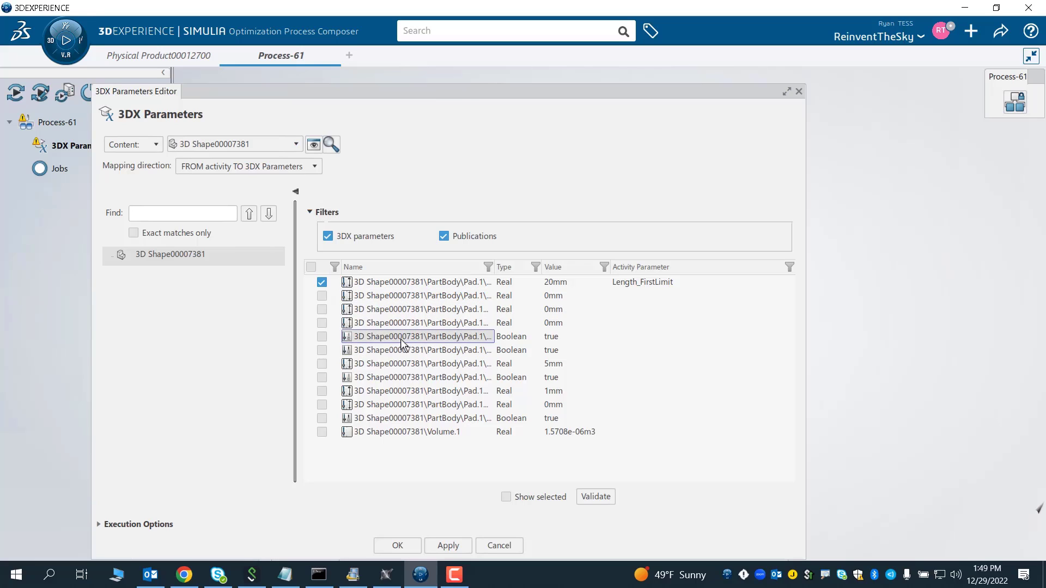
left_click(323, 364)
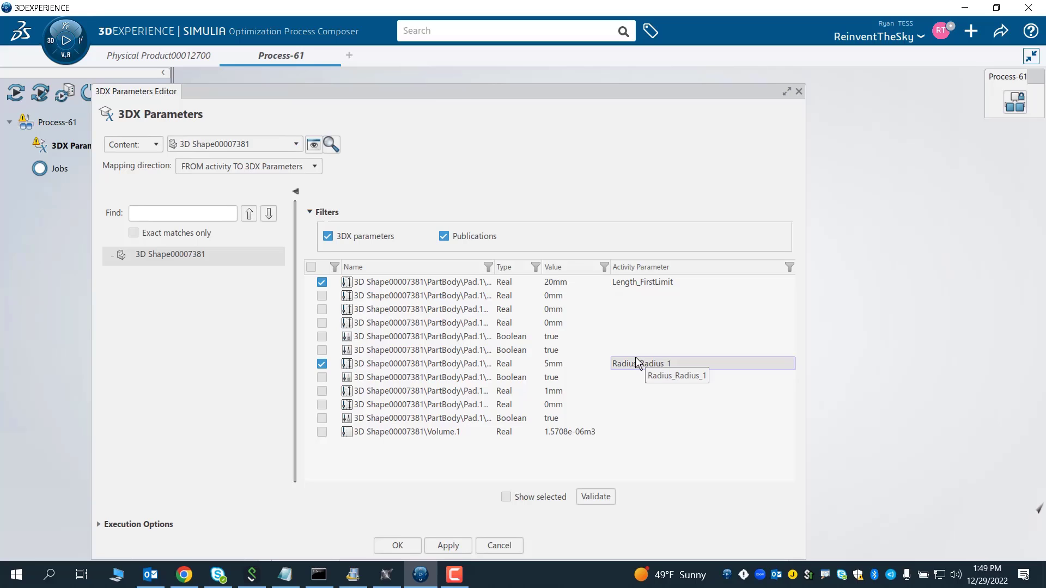
left_click(505, 497)
left_click(403, 550)
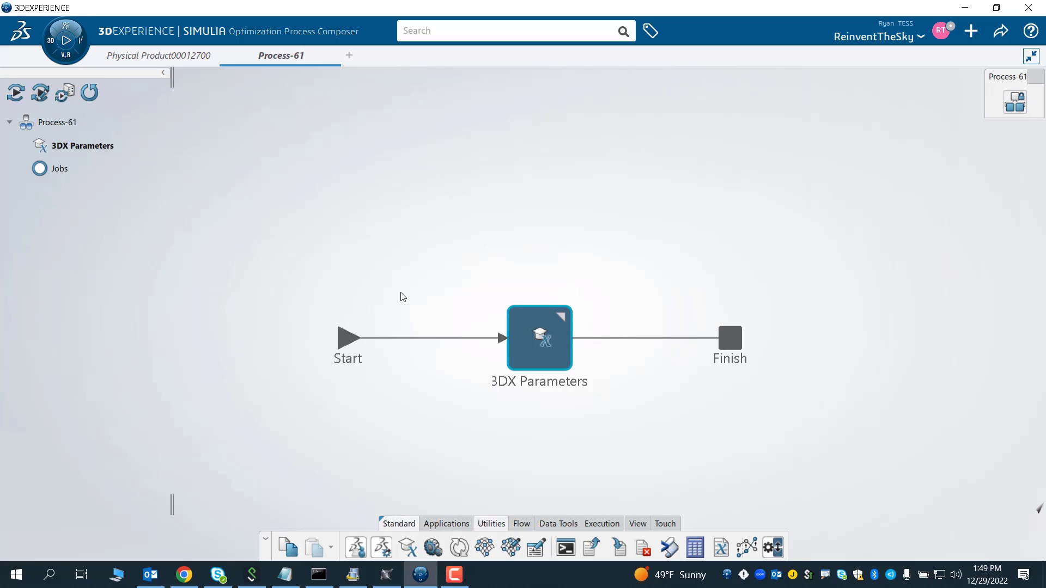
left_click(462, 275)
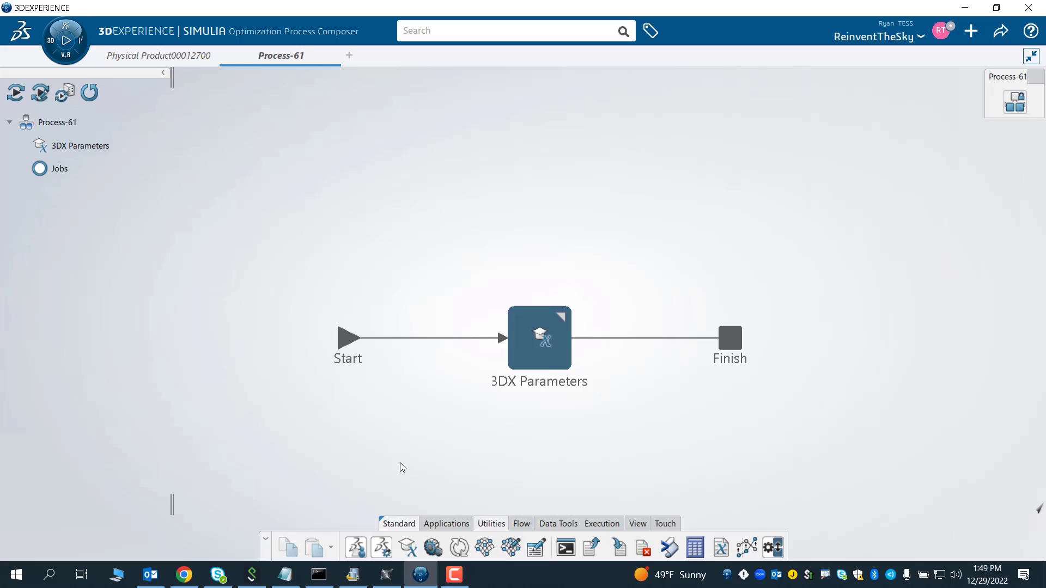
- Insert a second 3DX Parameters activity between the first activity and Finish
left_click(407, 547)
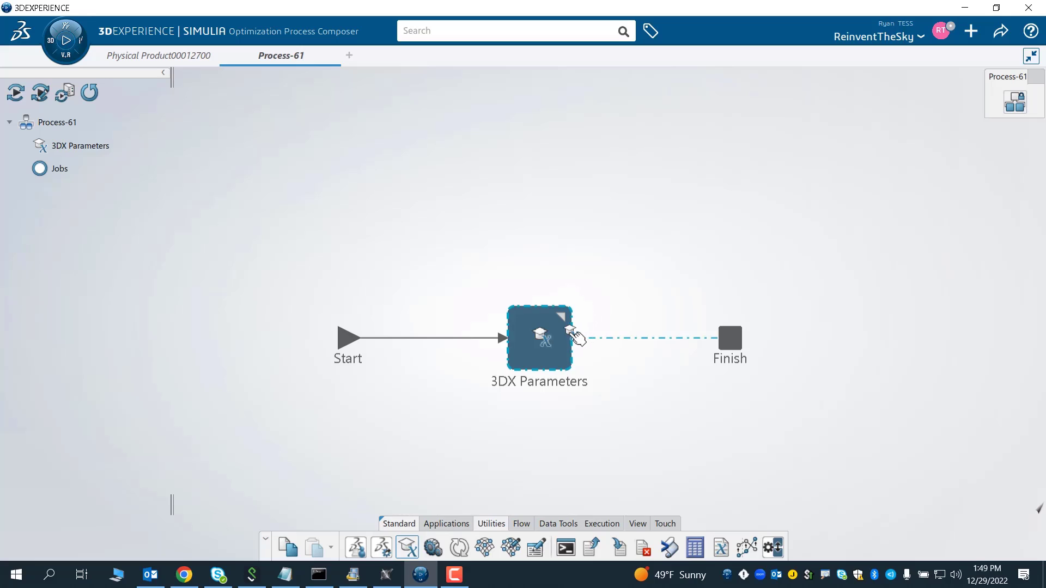
left_click(573, 335)
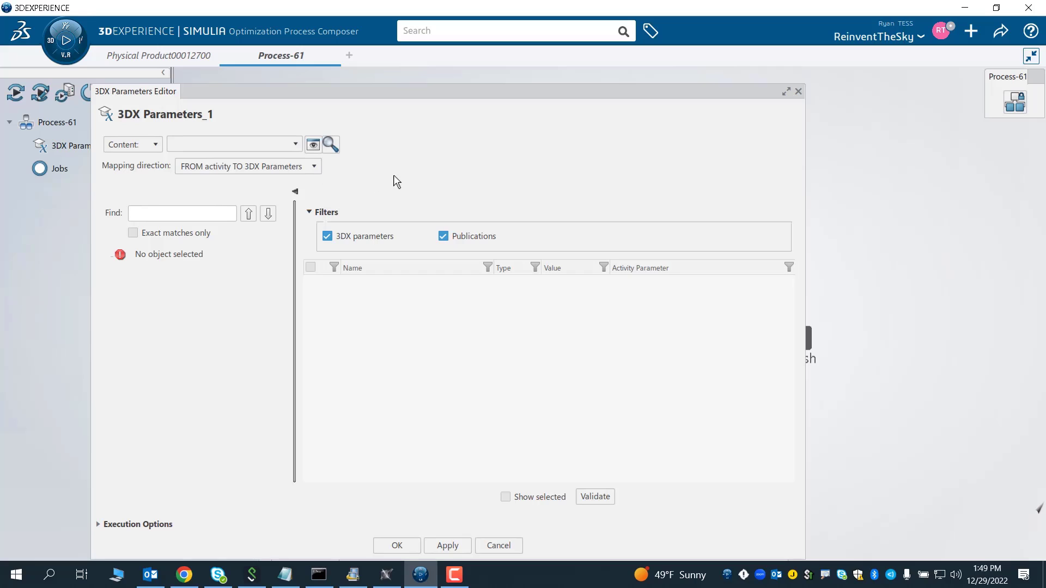
- In the second activity, set the mapping direction from 3DX Parameters to activity and pick the cylinder's 3D Shape as content
left_click(307, 170)
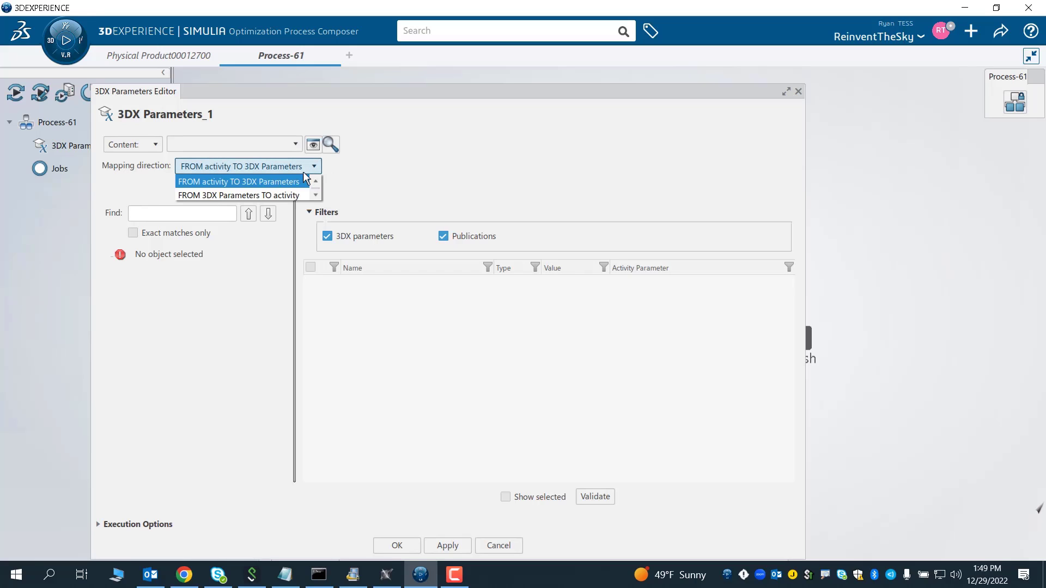
left_click(251, 194)
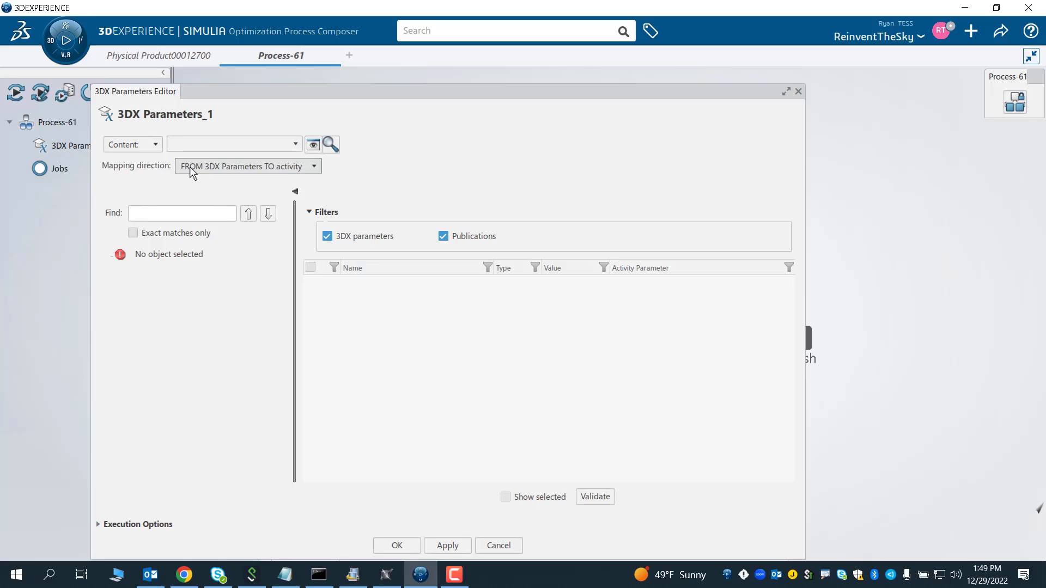
left_click(330, 147)
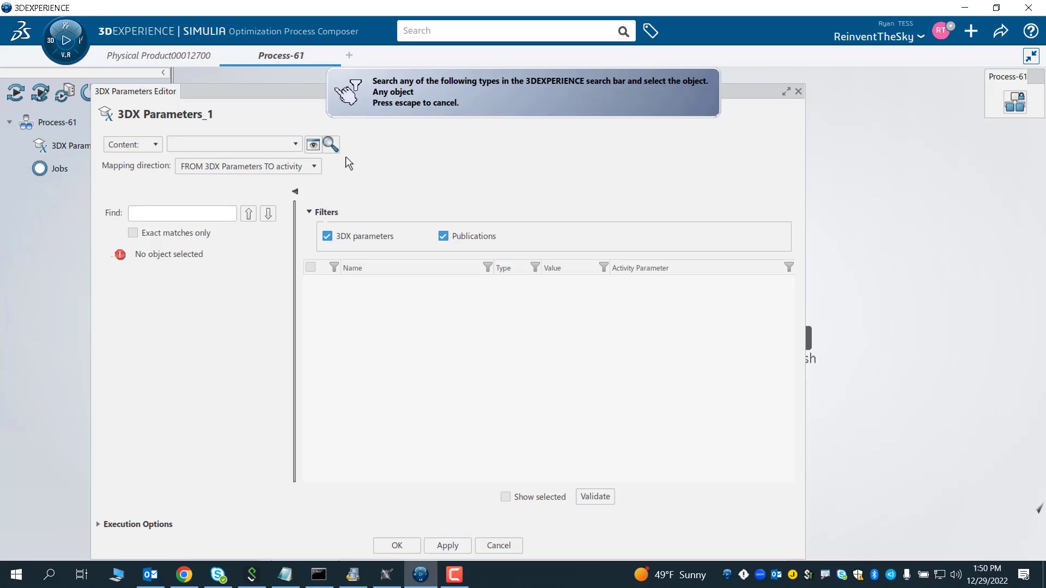
left_click(187, 59)
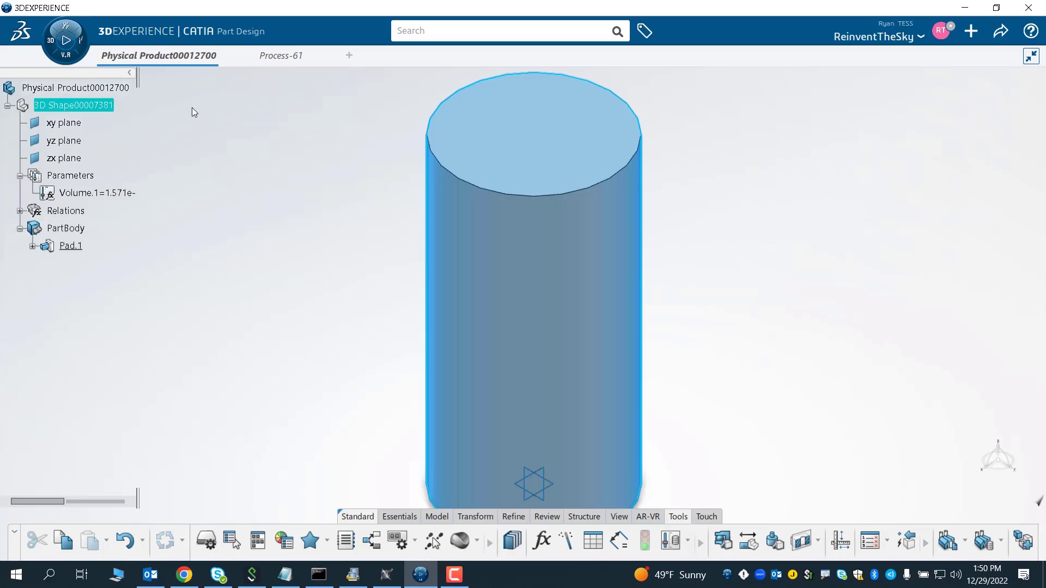
left_click(60, 108)
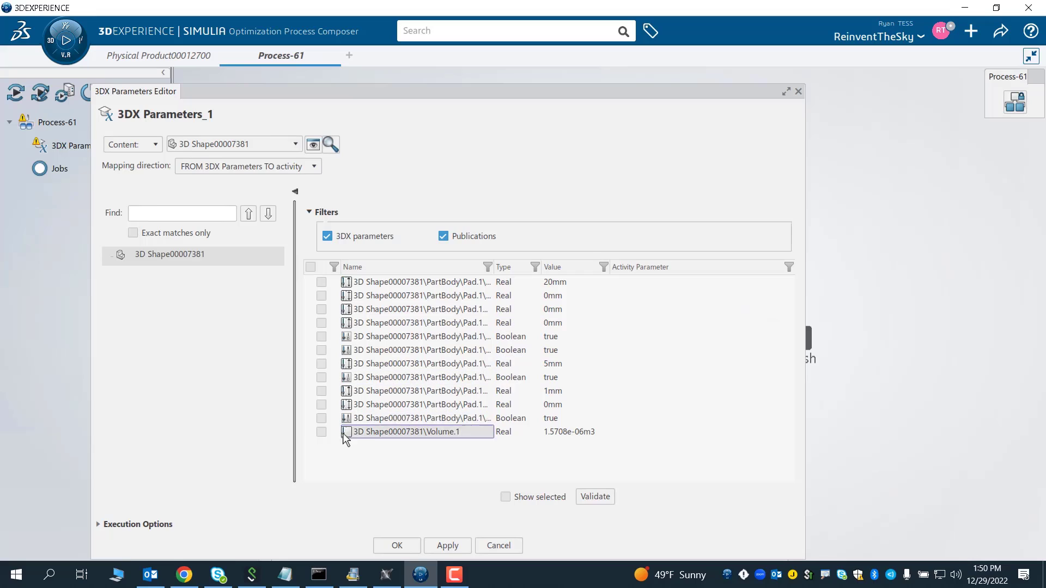
- Select the Volume.1 parameter as the activity parameter, show only selected ones, confirm, and save the session
left_click(321, 432)
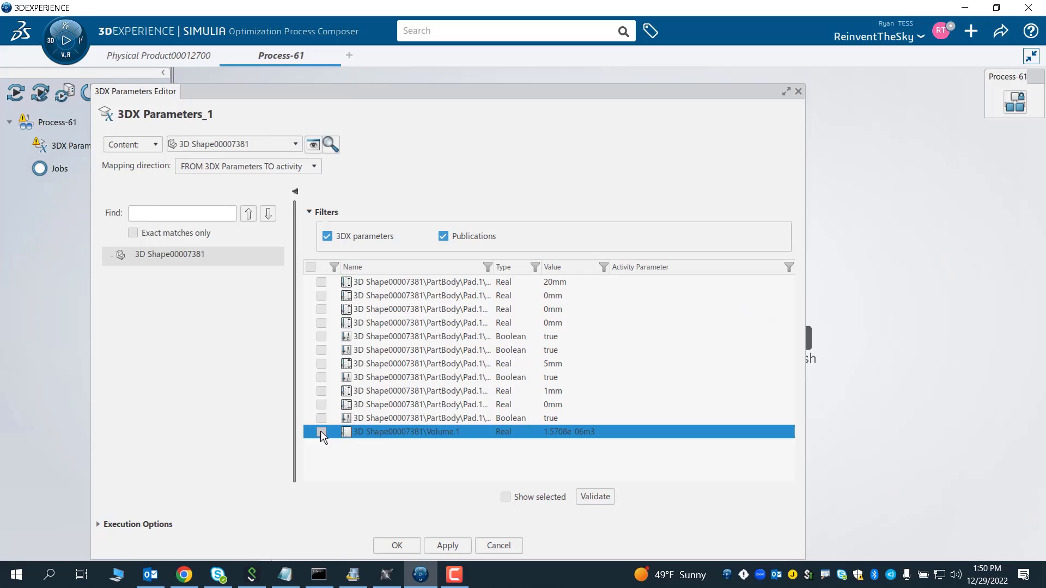
left_click(506, 497)
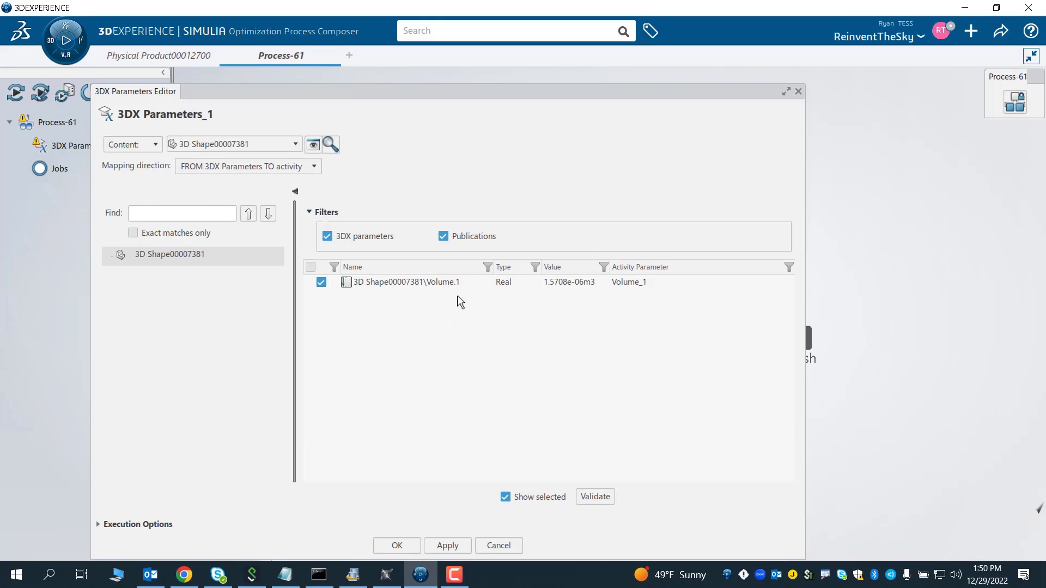
left_click(397, 546)
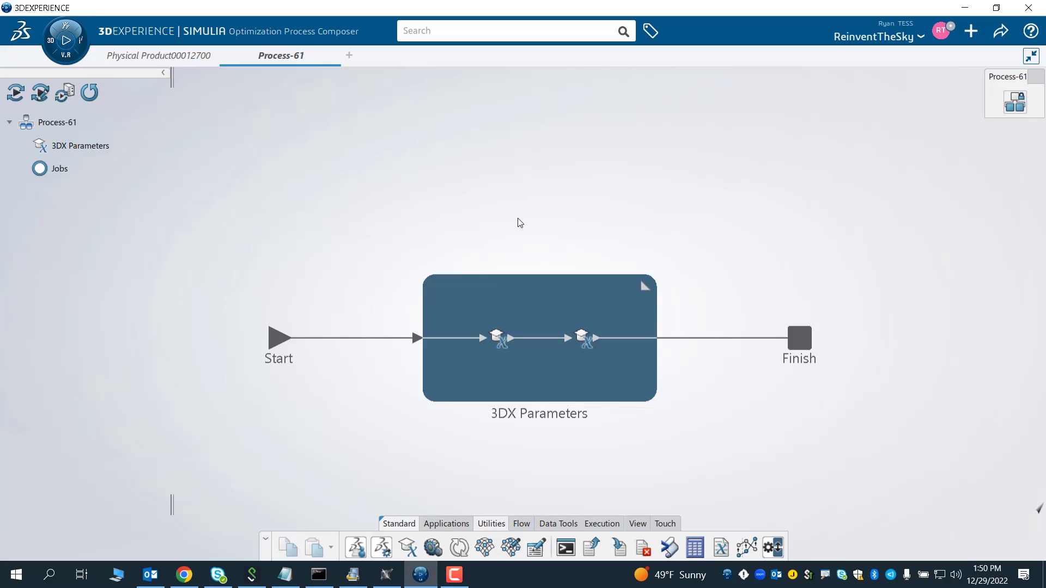
key("ctrl+s")
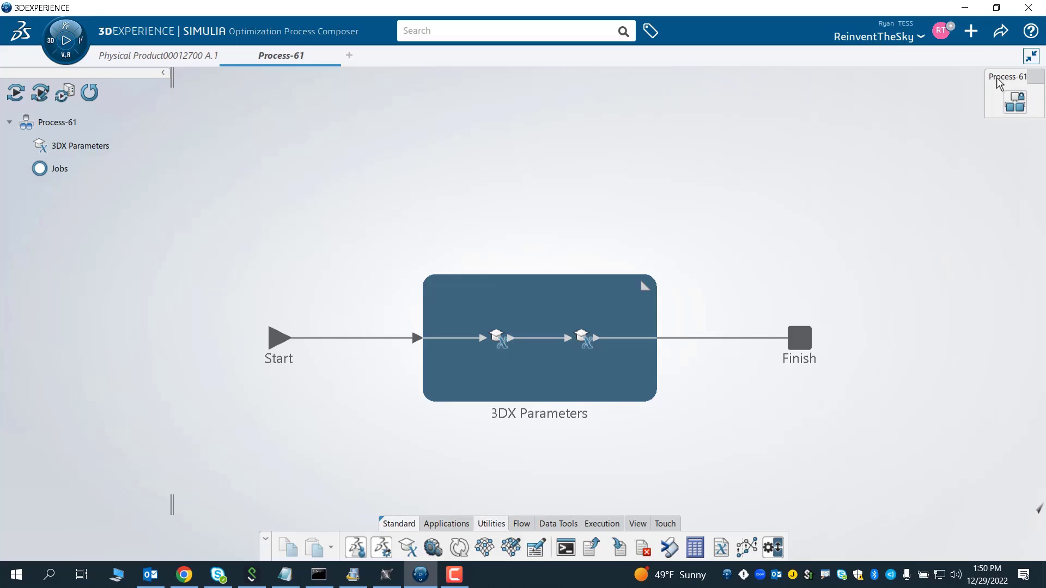
left_click(1014, 102)
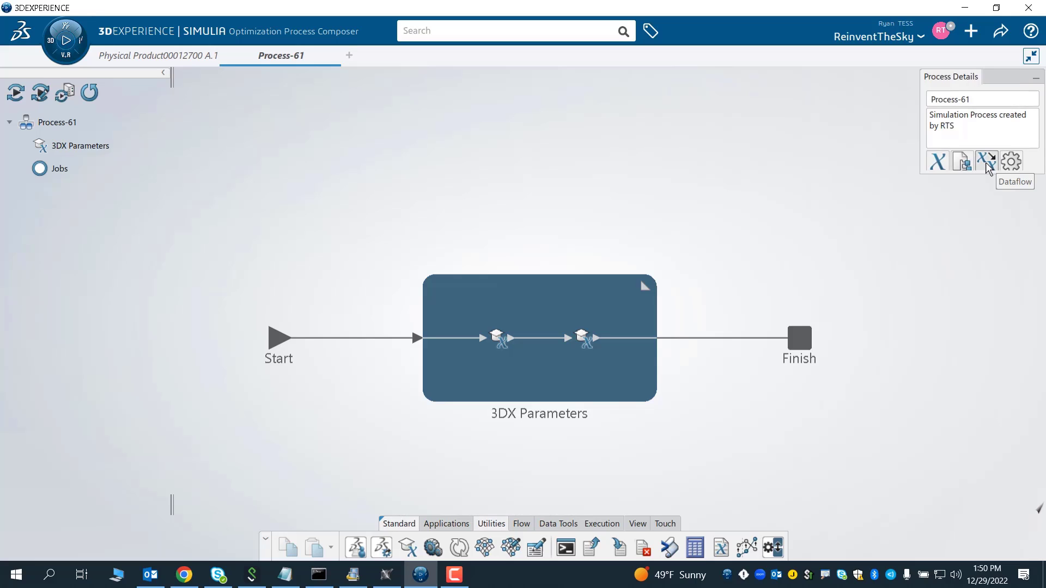
left_click(988, 162)
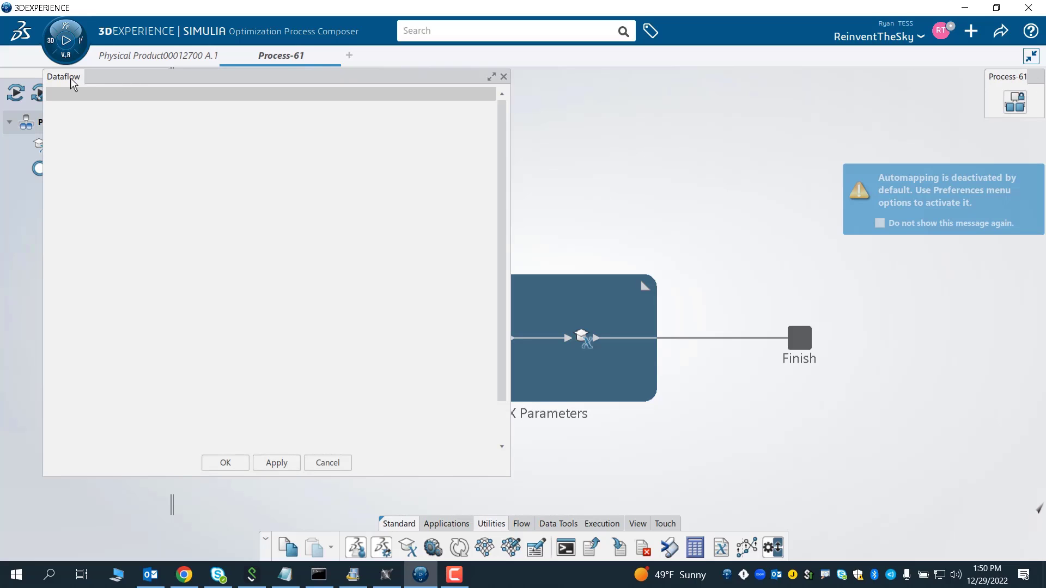
left_click_drag(109, 77, 112, 114)
left_click(566, 287)
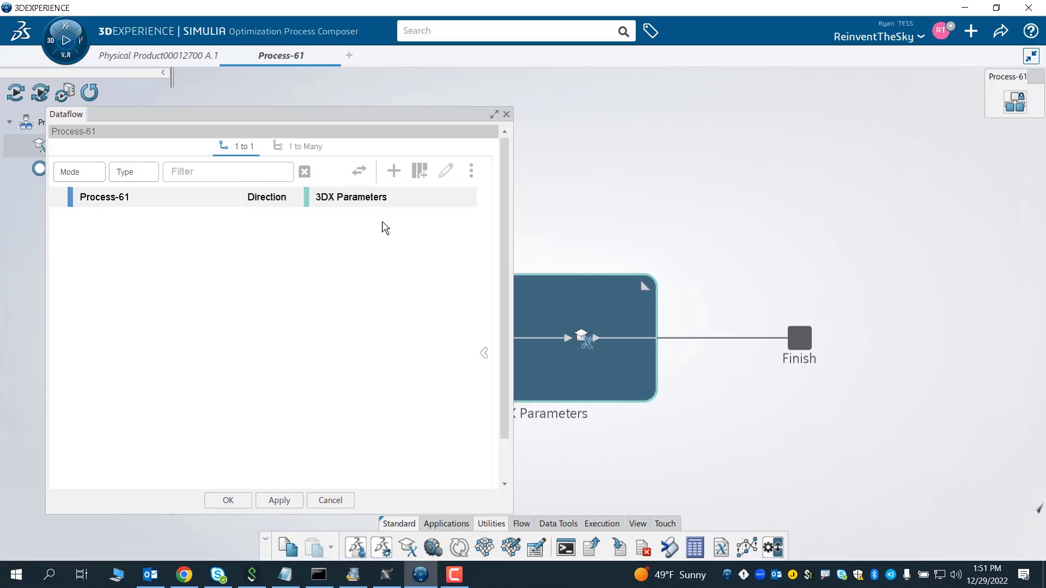
left_click(346, 504)
- Open the process parameters and create two input parameters named Length and Radius
mouse_move(1020, 109)
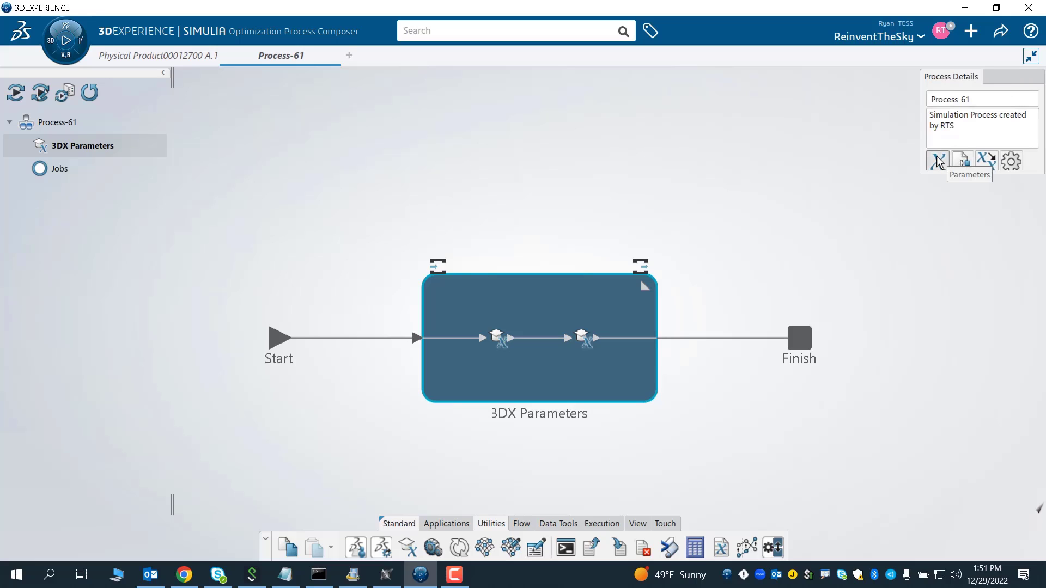
left_click(939, 162)
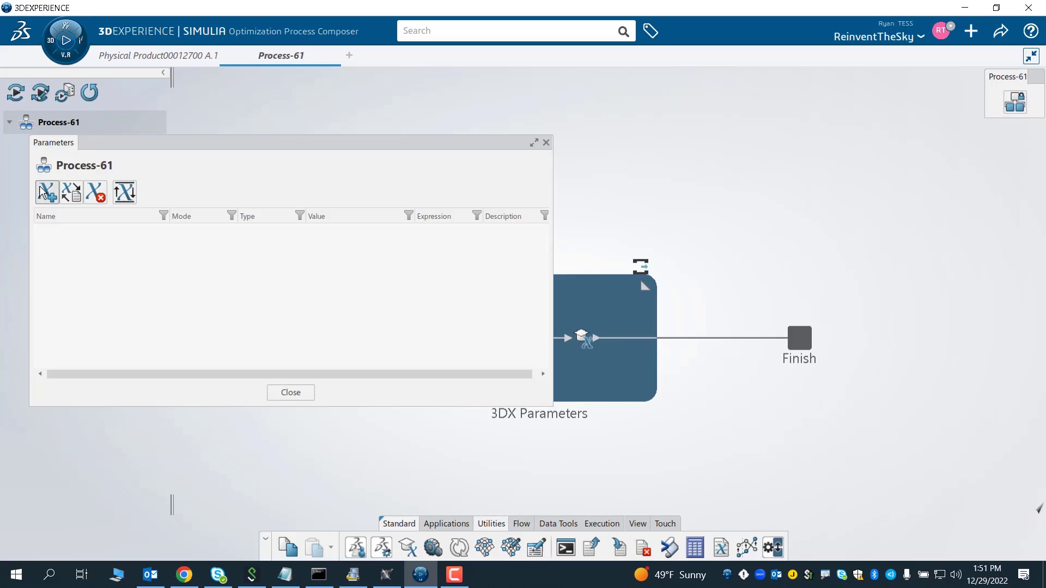
left_click(43, 194)
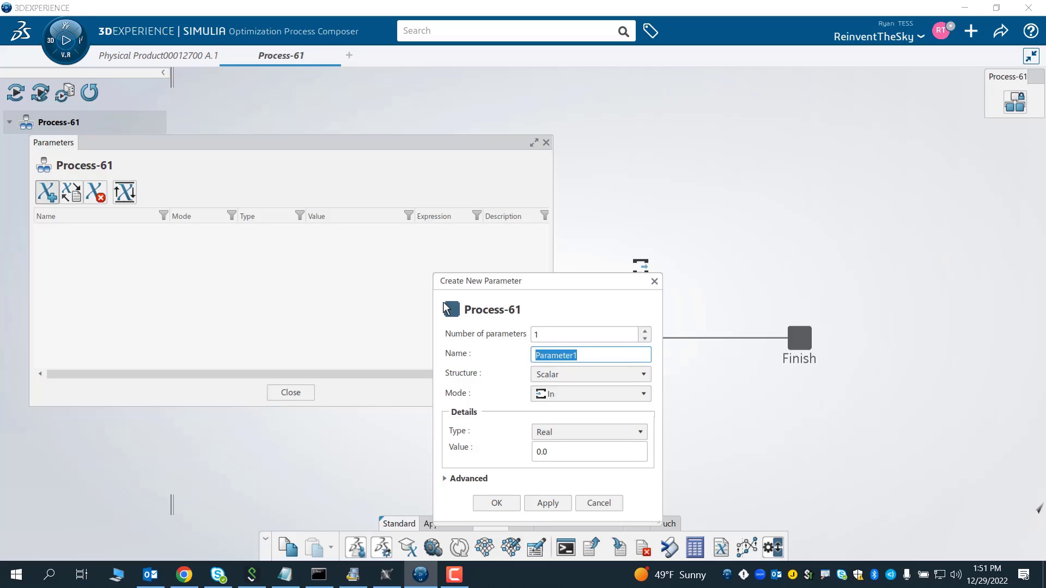
type("Length")
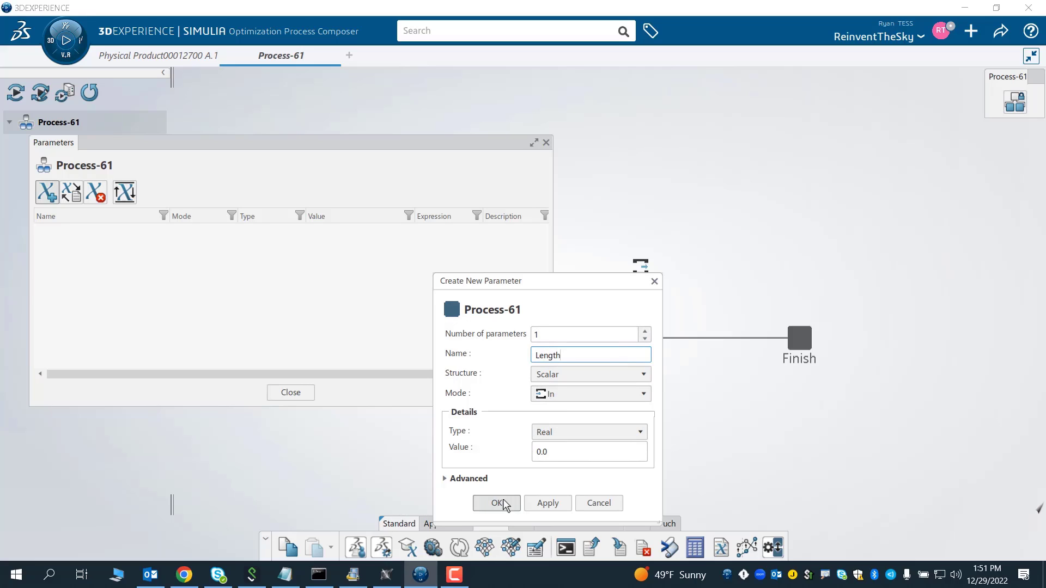
left_click(497, 503)
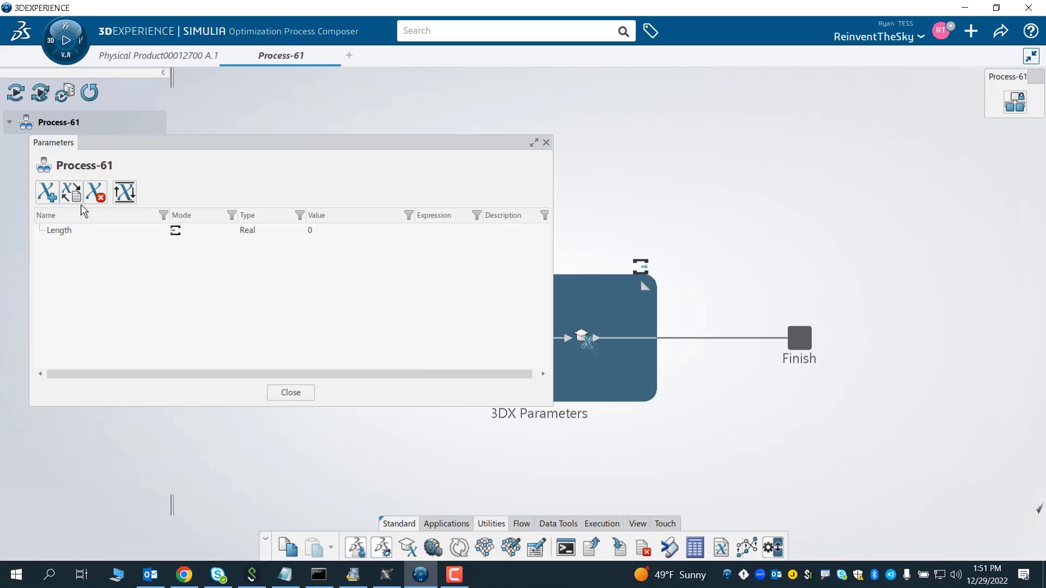
left_click(48, 192)
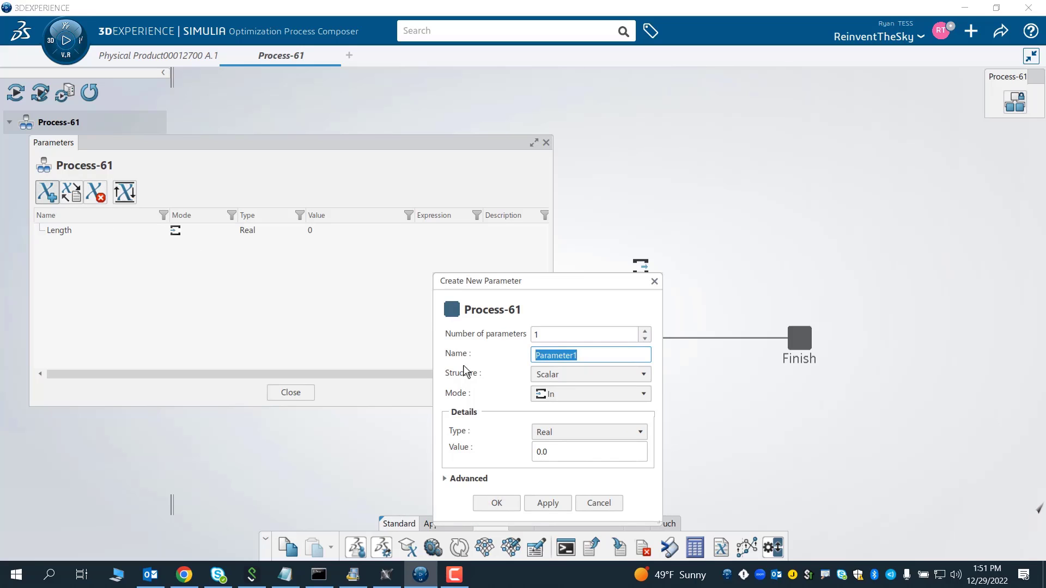
type("Radius")
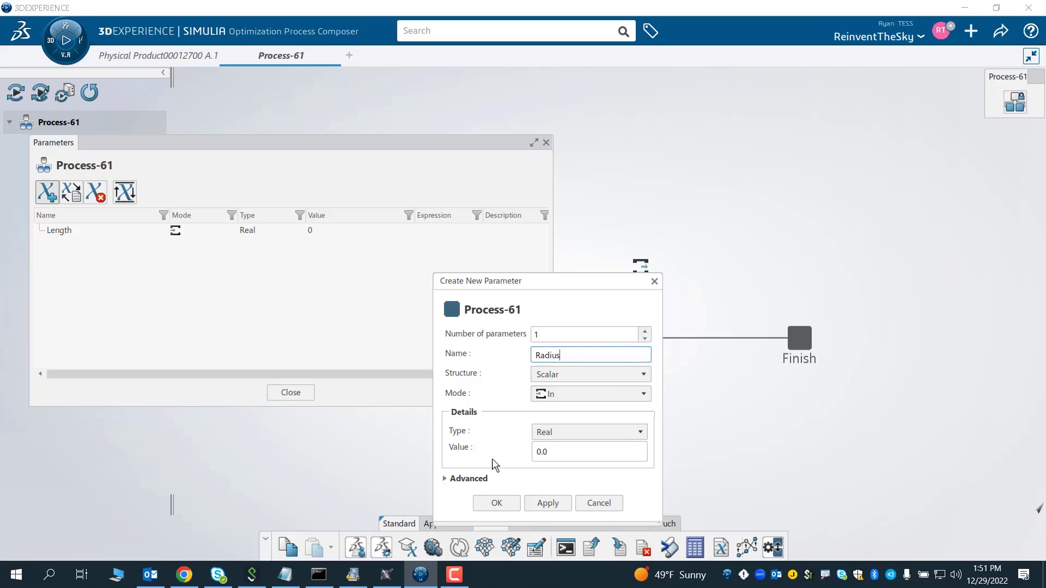
left_click(496, 502)
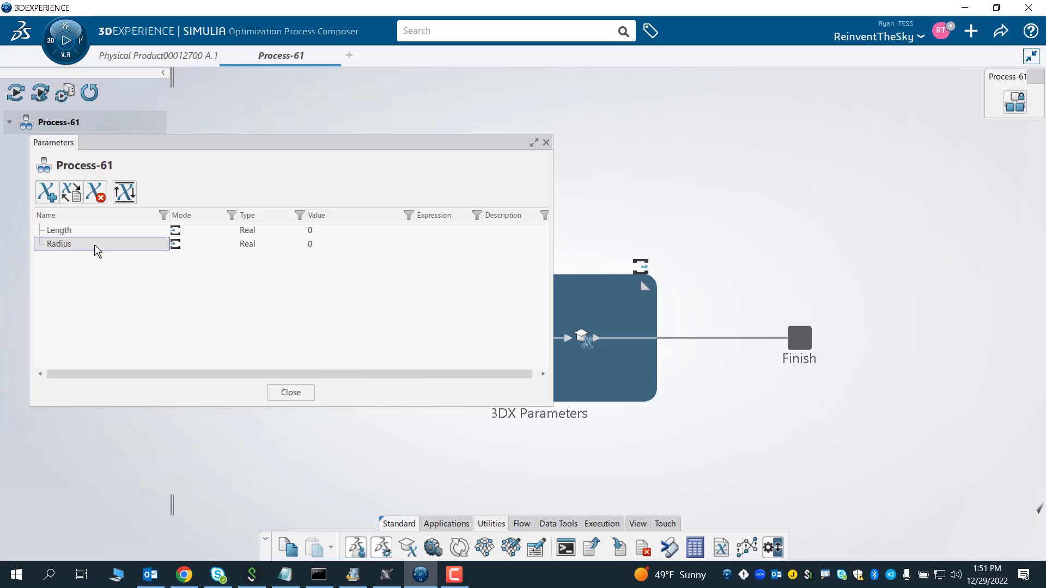
- Create an output process parameter named Volume with value 30, plus an extra default output parameter
left_click(48, 196)
type("Volume")
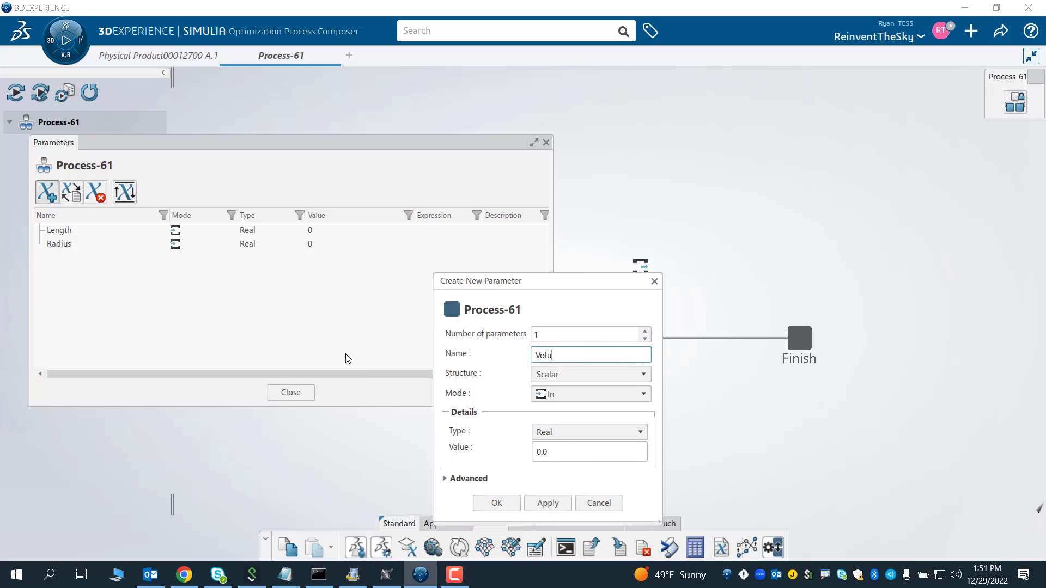
left_click(536, 396)
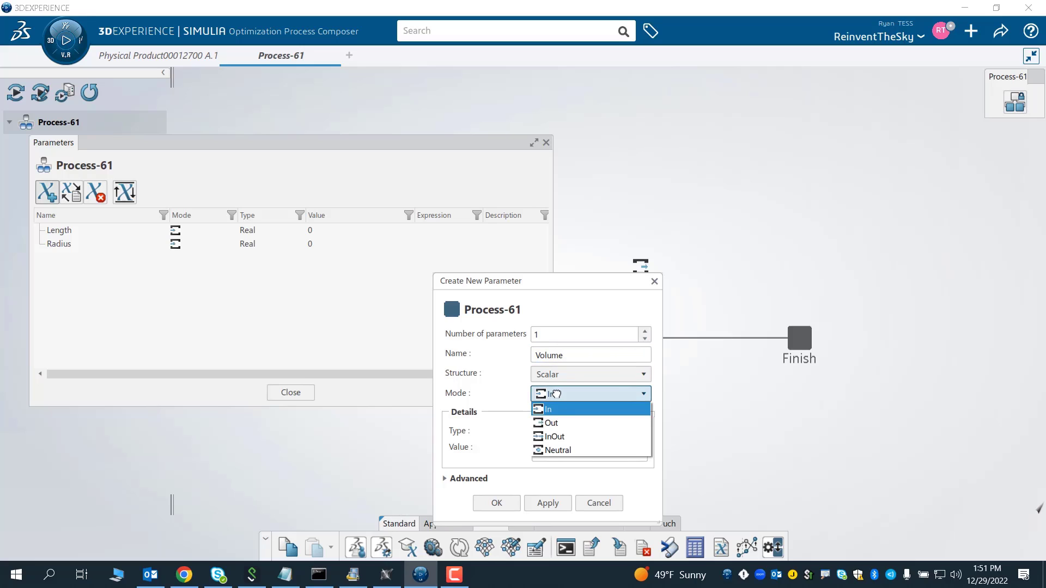
left_click(546, 418)
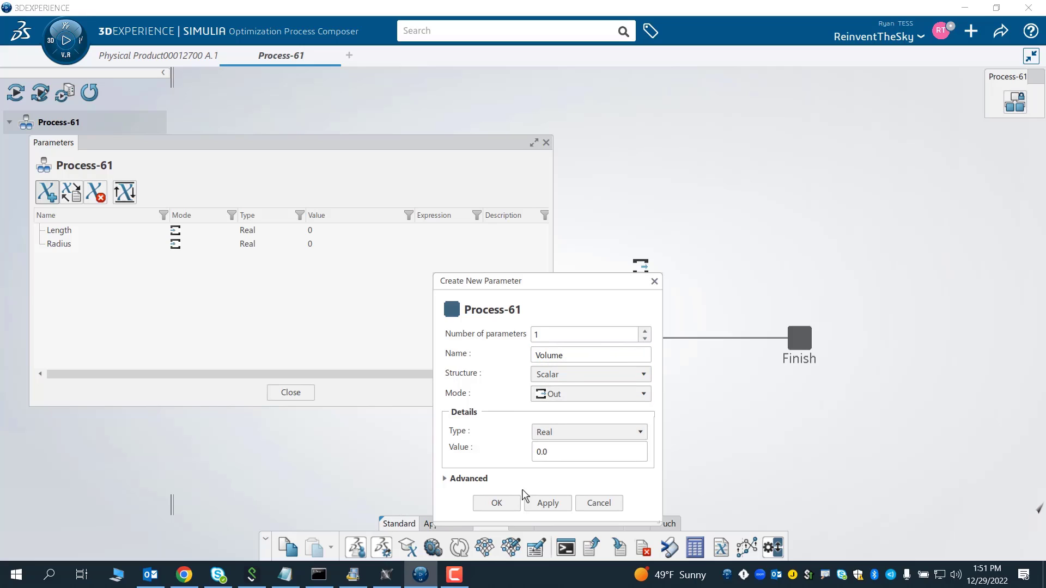
double_click(541, 453)
type("30")
left_click(540, 502)
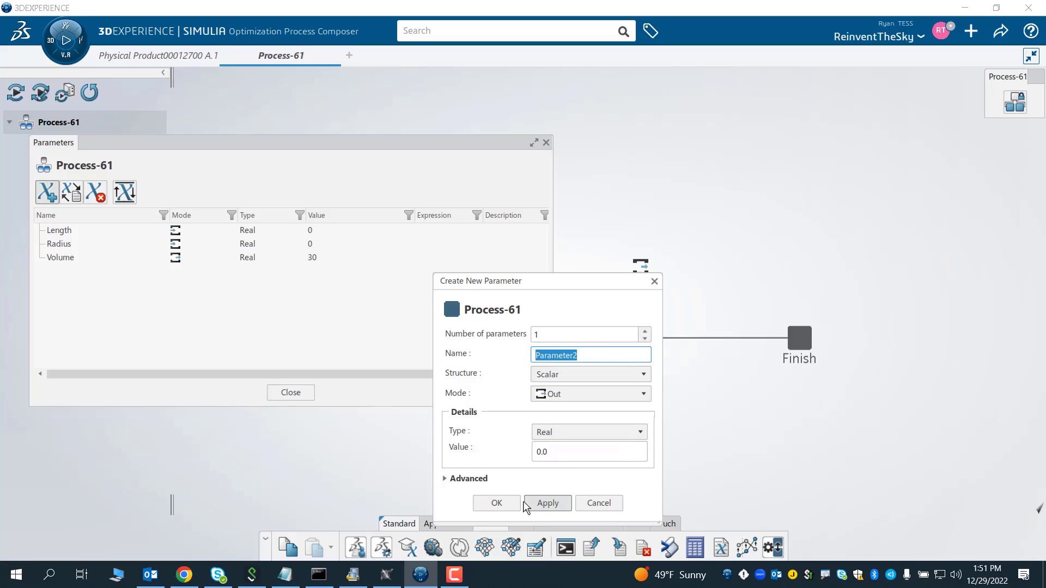
left_click(497, 504)
- Try to rename or delete the extra Parameter2 entry in the parameter list
left_click(237, 271)
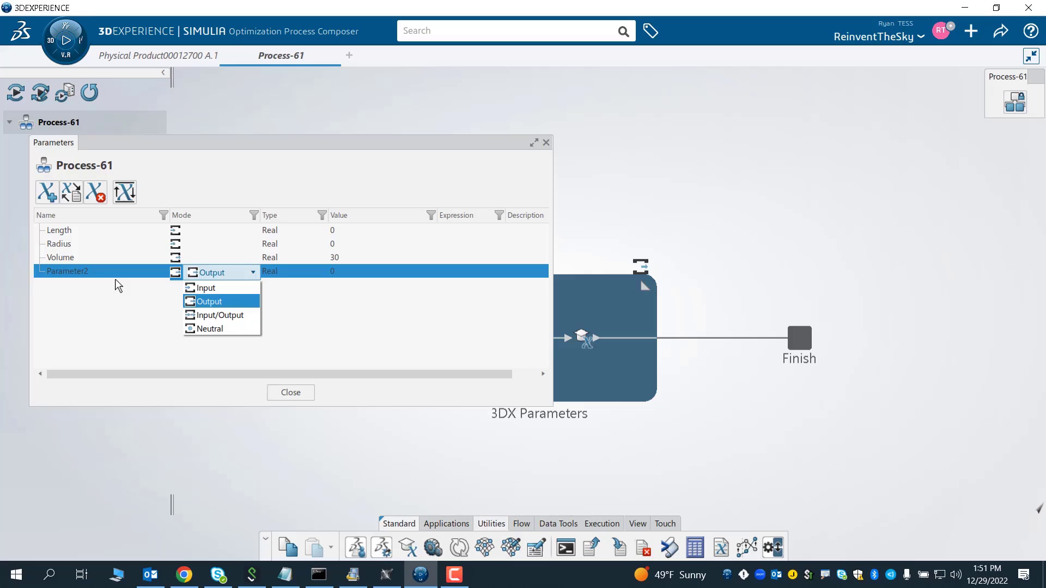
left_click(181, 191)
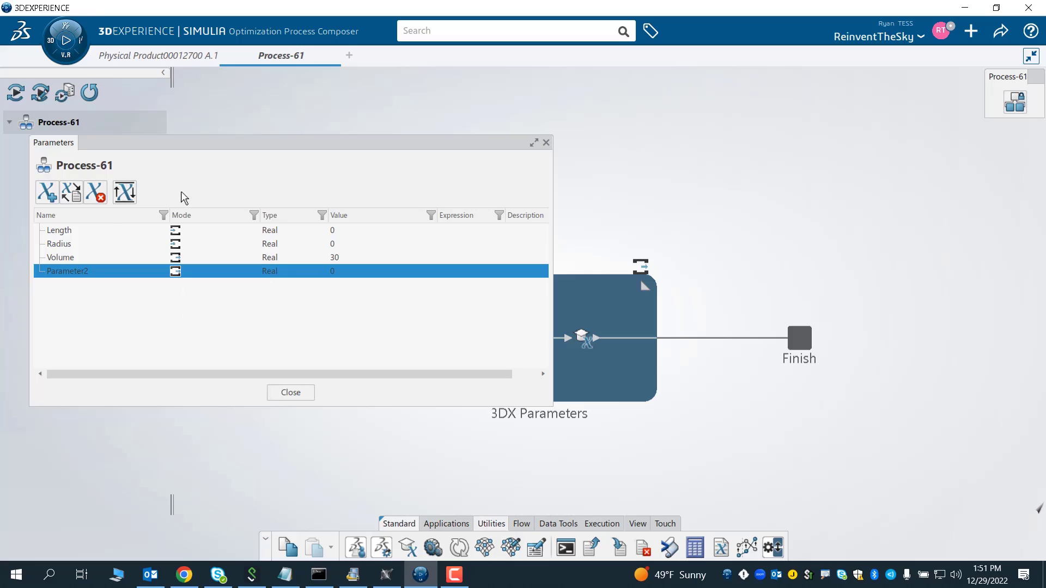
double_click(81, 271)
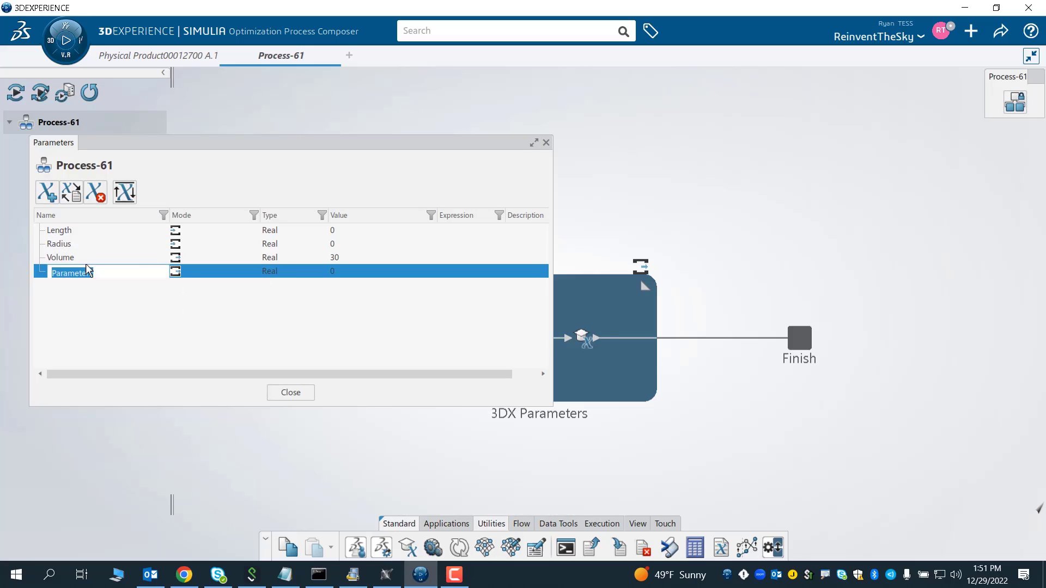
right_click(86, 267)
left_click(54, 296)
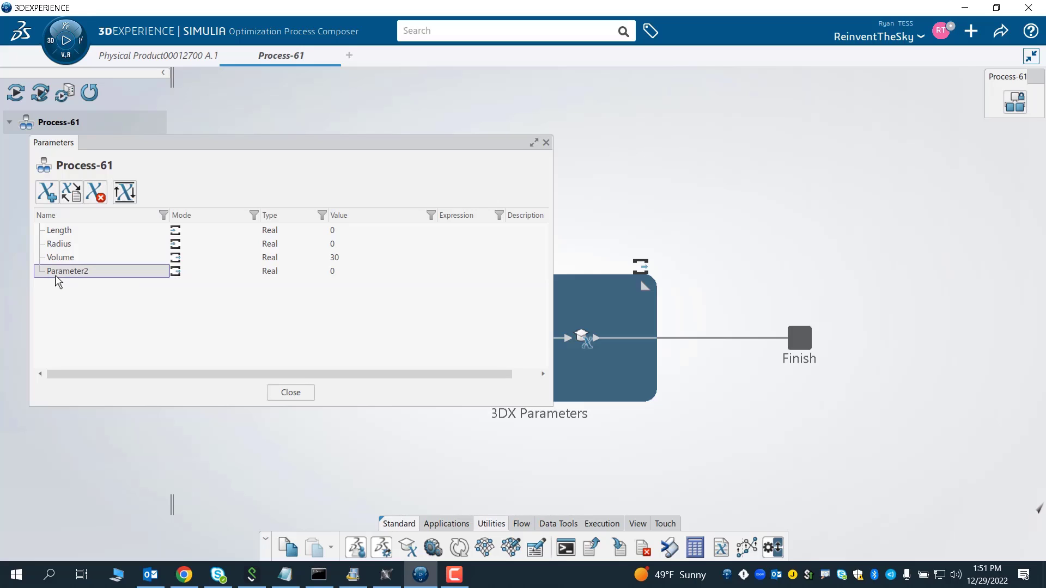
right_click(54, 273)
left_click(43, 283)
double_click(58, 271)
right_click(59, 271)
left_click(68, 276)
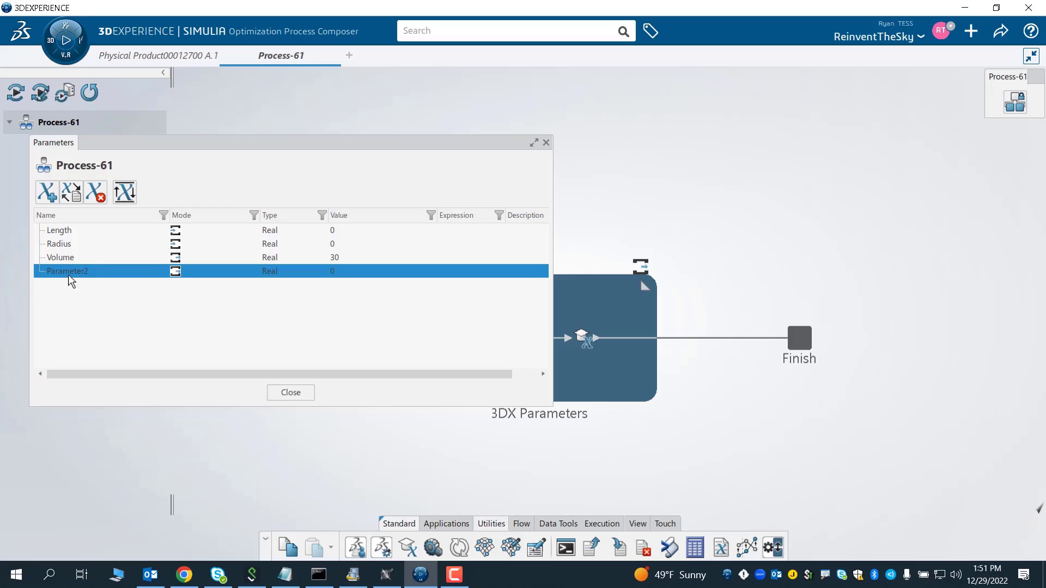
left_click(171, 314)
right_click(93, 271)
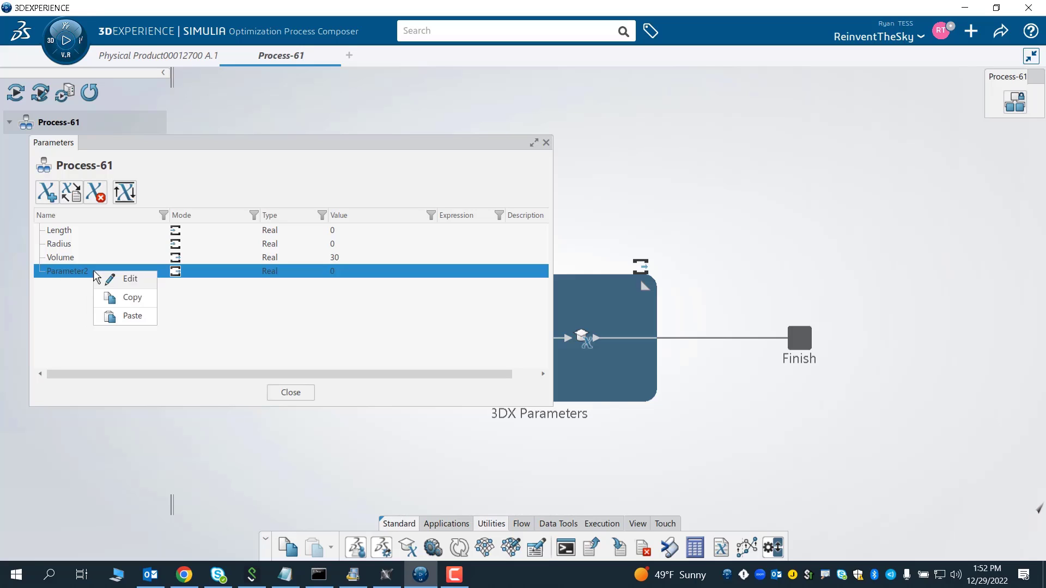
left_click(117, 283)
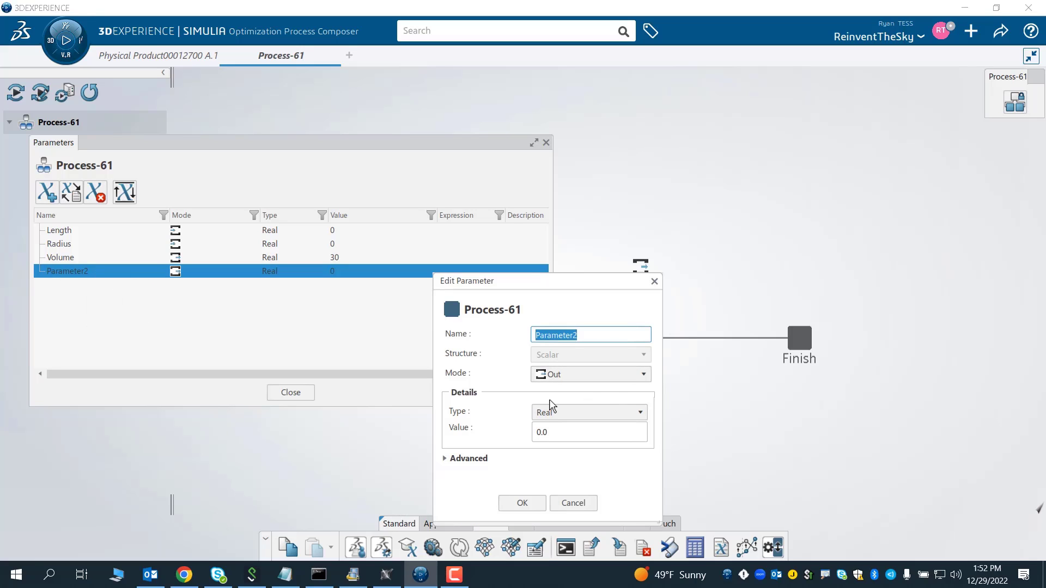
left_click(464, 457)
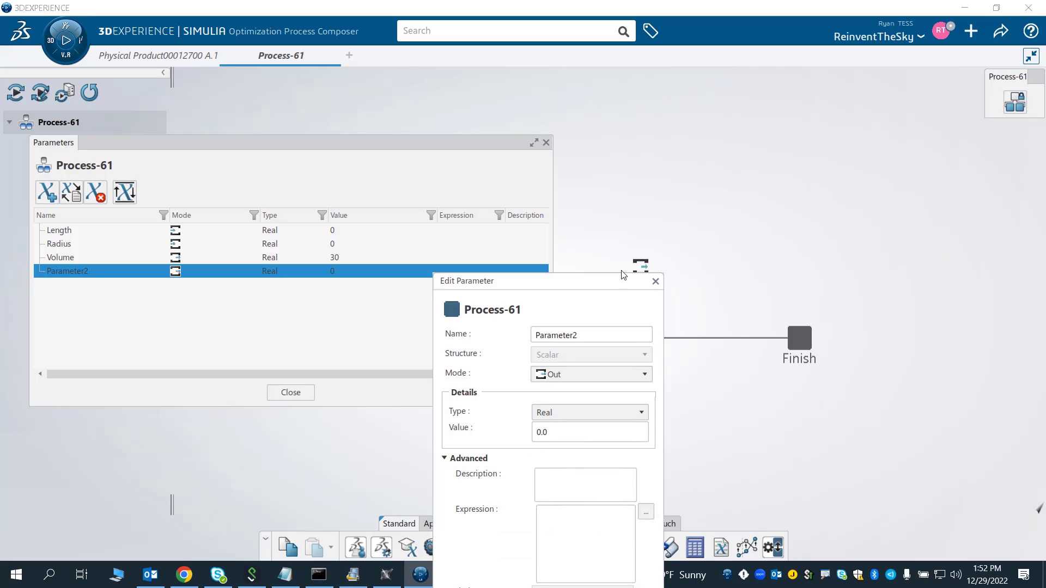
left_click(656, 281)
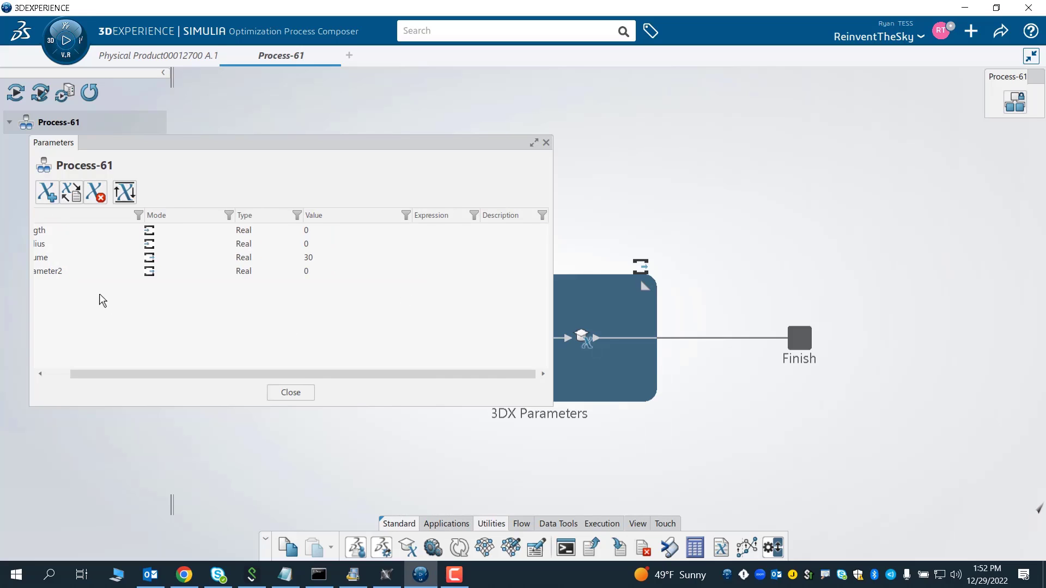
double_click(104, 272)
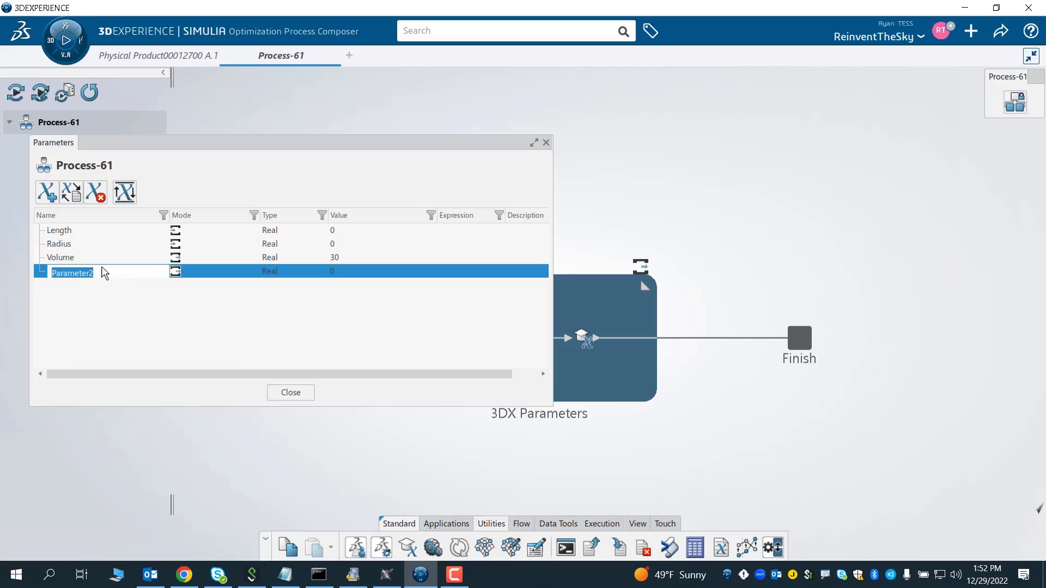
left_click(155, 297)
left_click(40, 273)
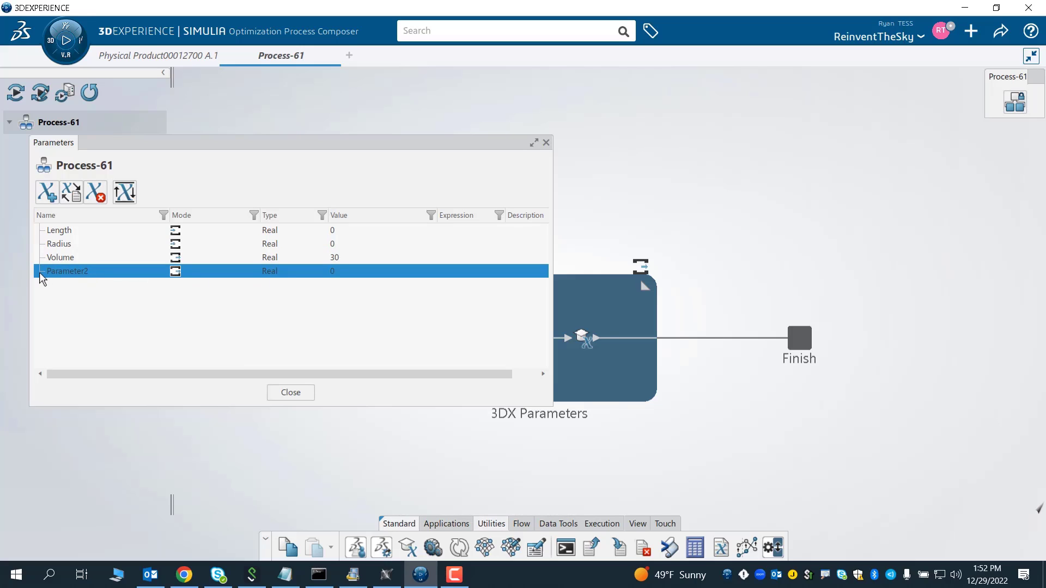
- Delete the extra Parameter2 process parameter
right_click(39, 272)
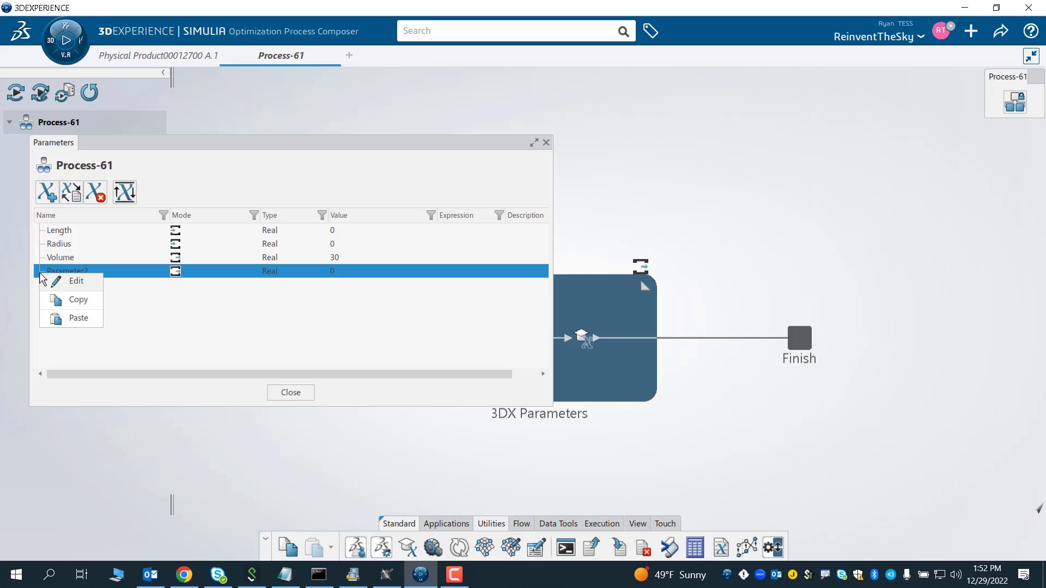
left_click(157, 331)
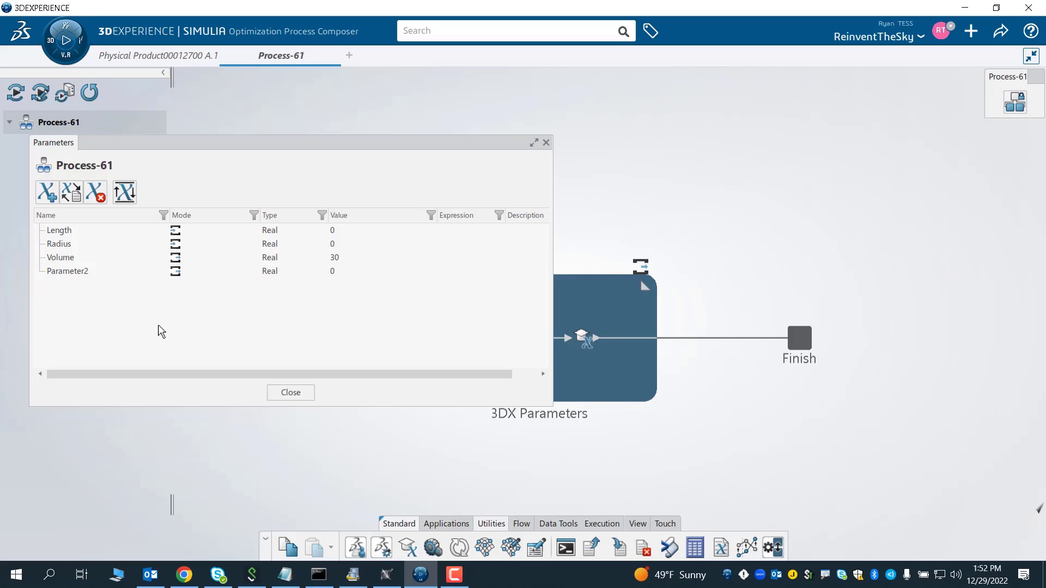
left_click(100, 196)
- Set the Length process parameter value to 22 and the Radius value to 15, then close the parameters list
double_click(333, 244)
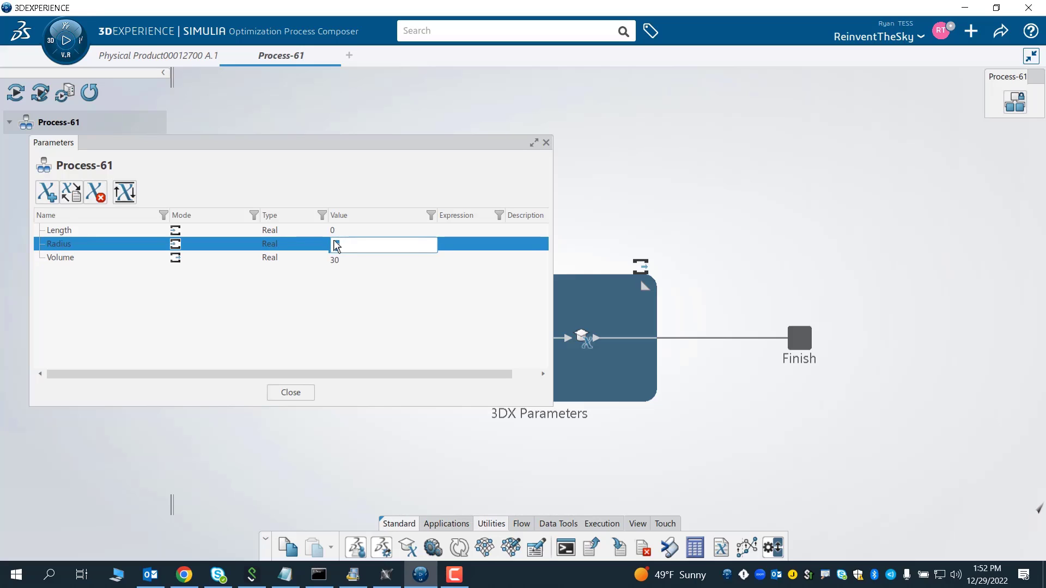
type("5")
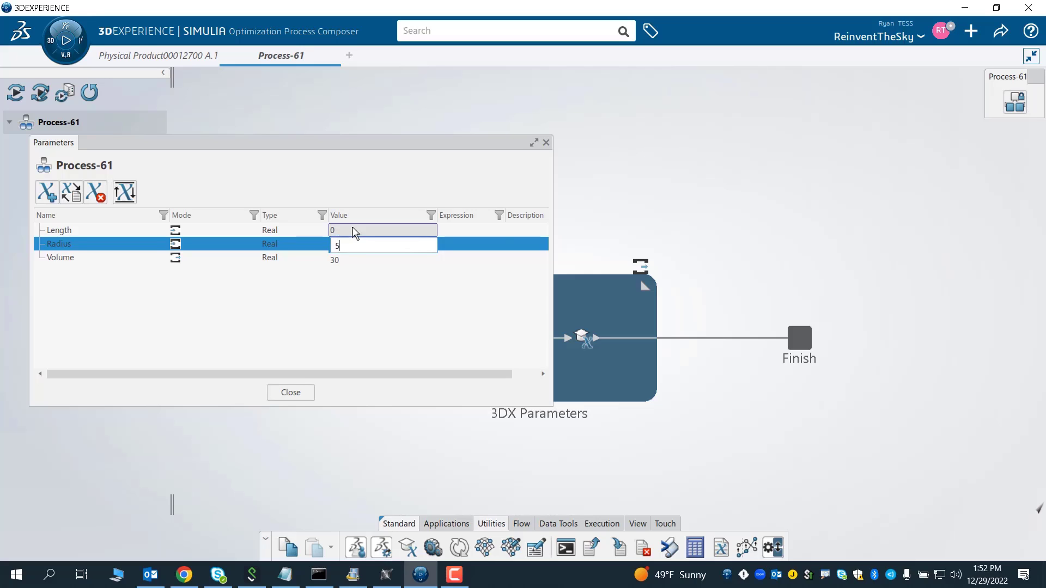
double_click(353, 231)
type("22")
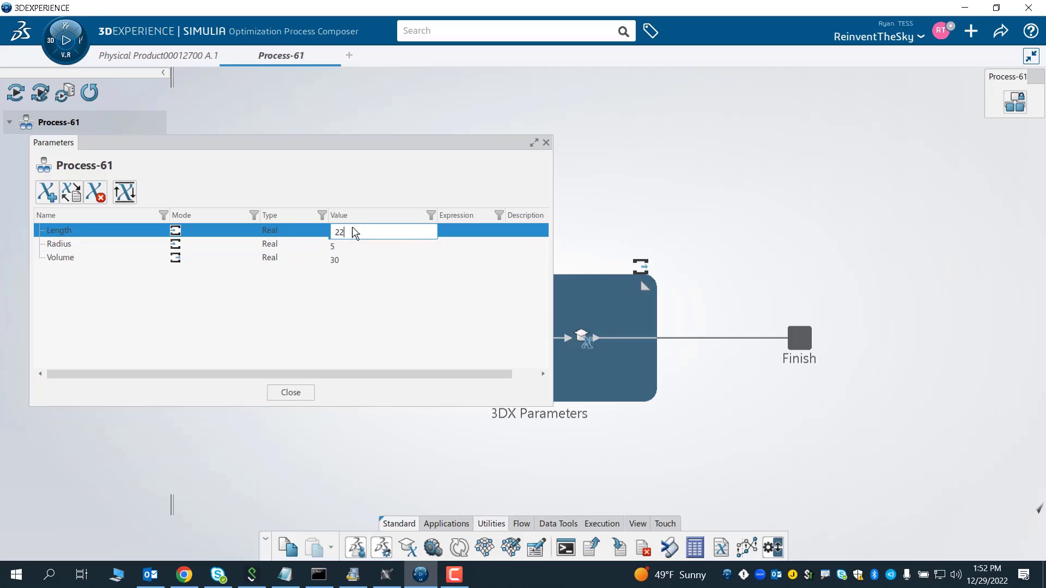
double_click(353, 247)
type("15")
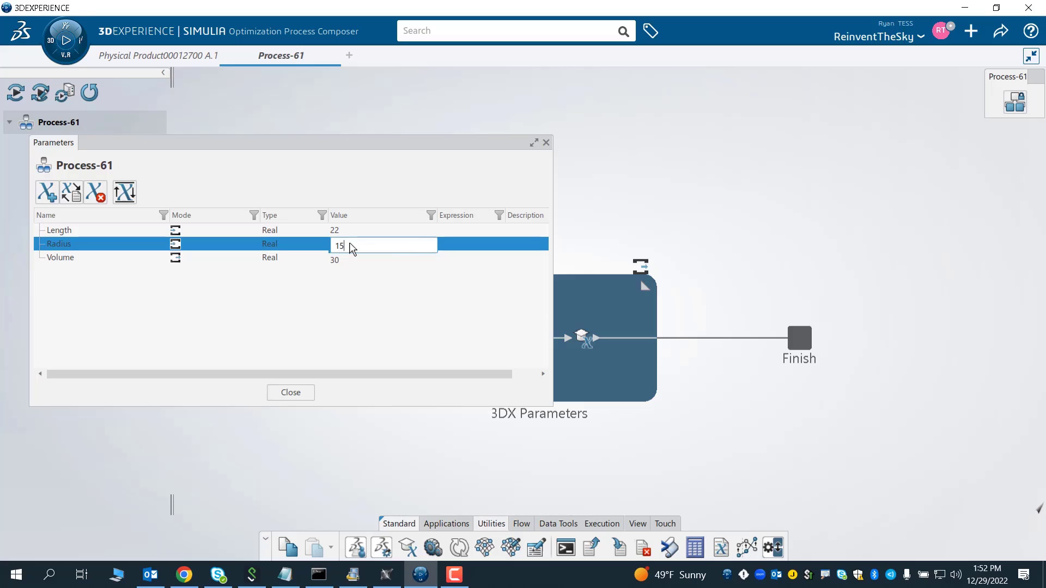
double_click(353, 260)
left_click(353, 327)
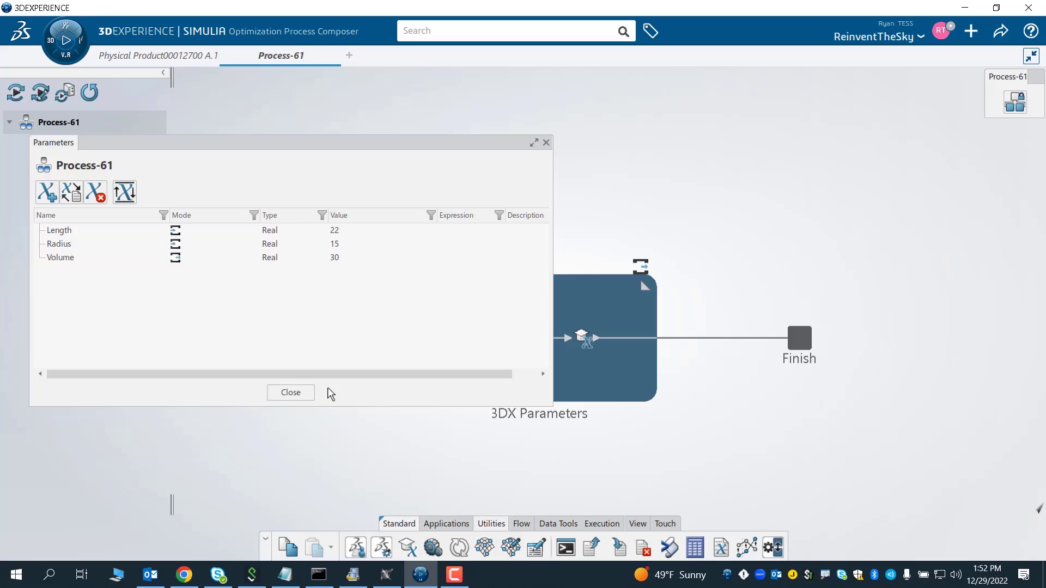
left_click(306, 393)
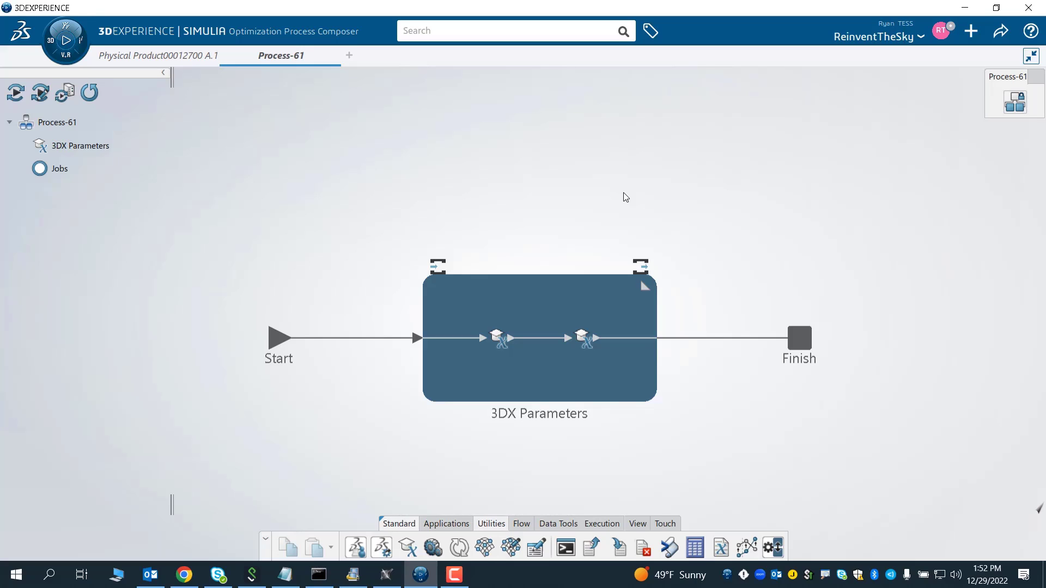
- Map process parameters Length, Radius and Volume to Length_FirstLimit, Radius_Radius_1 and Volume_1 of the 3DX Parameters activity
mouse_move(1014, 100)
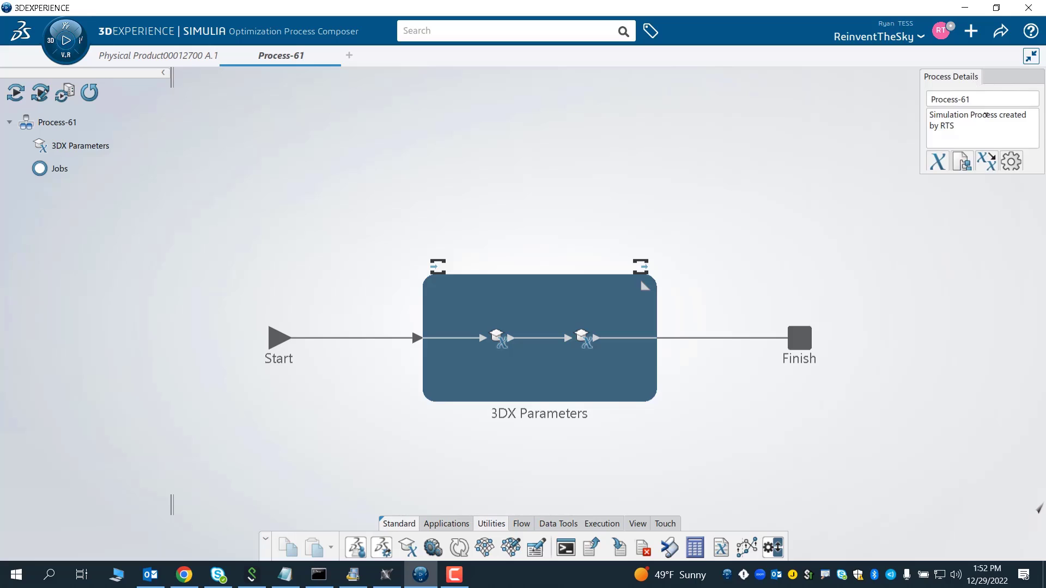
left_click(986, 161)
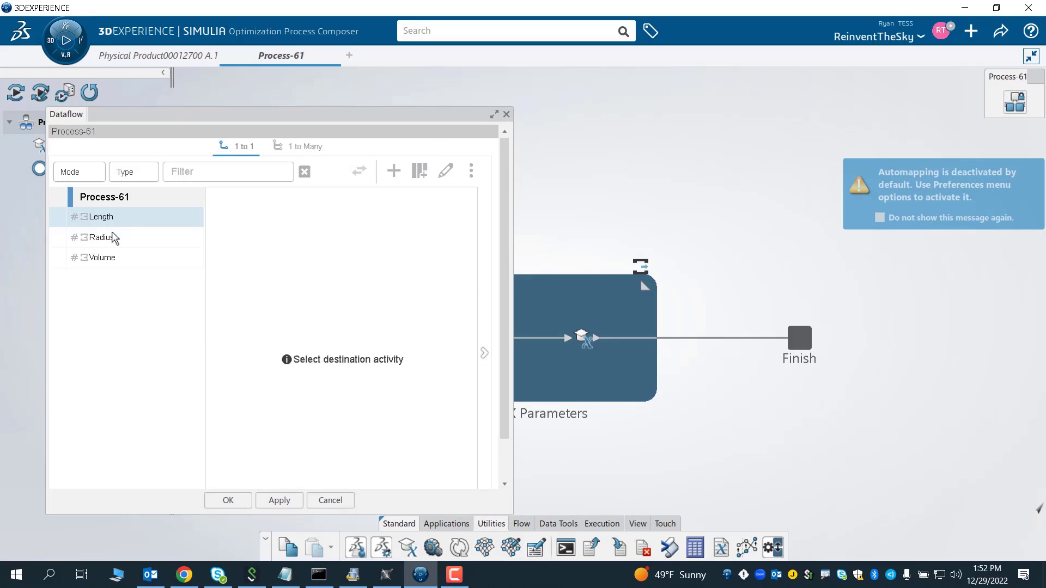
left_click(572, 292)
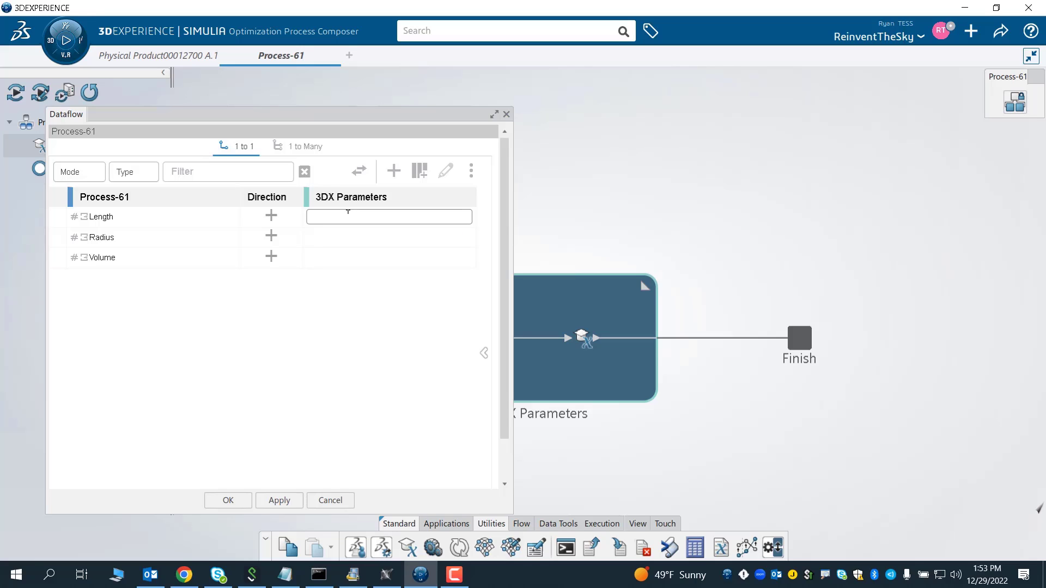
left_click(348, 216)
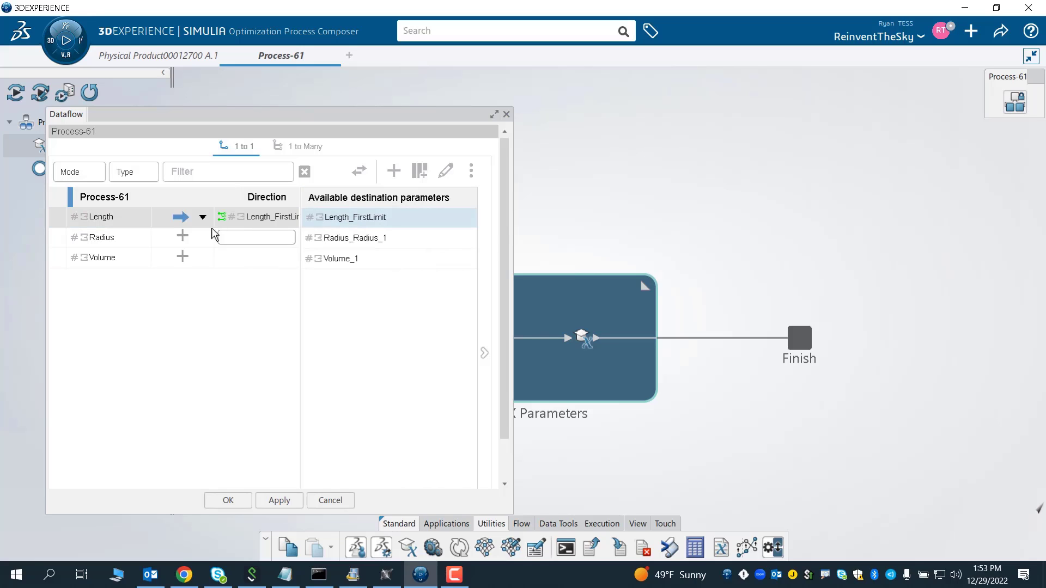
left_click(218, 236)
left_click(339, 218)
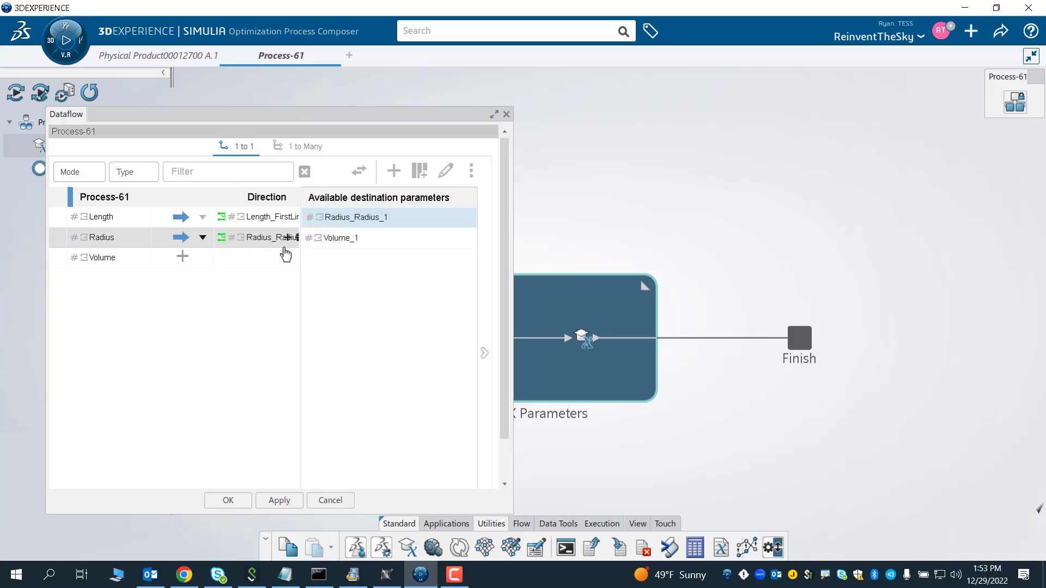
left_click(282, 256)
left_click(339, 218)
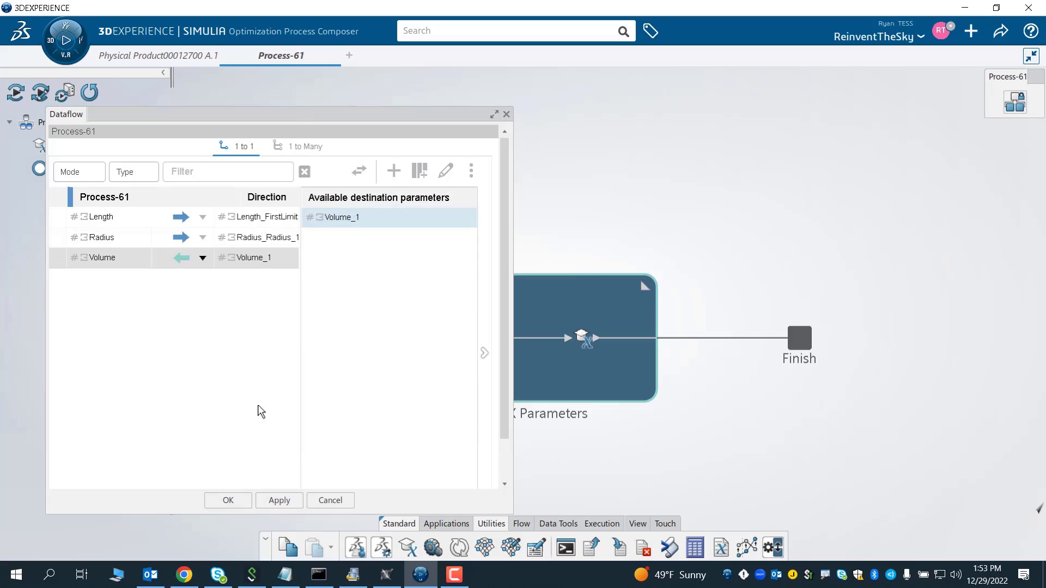
left_click(238, 500)
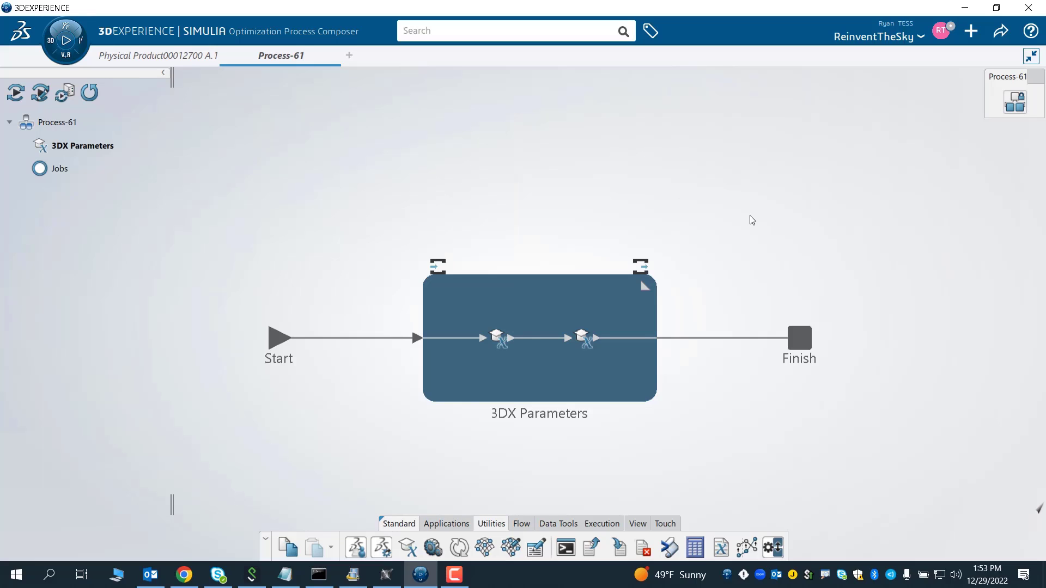
- Search the apps for studio and launch Process Experience Studio
left_click(1014, 105)
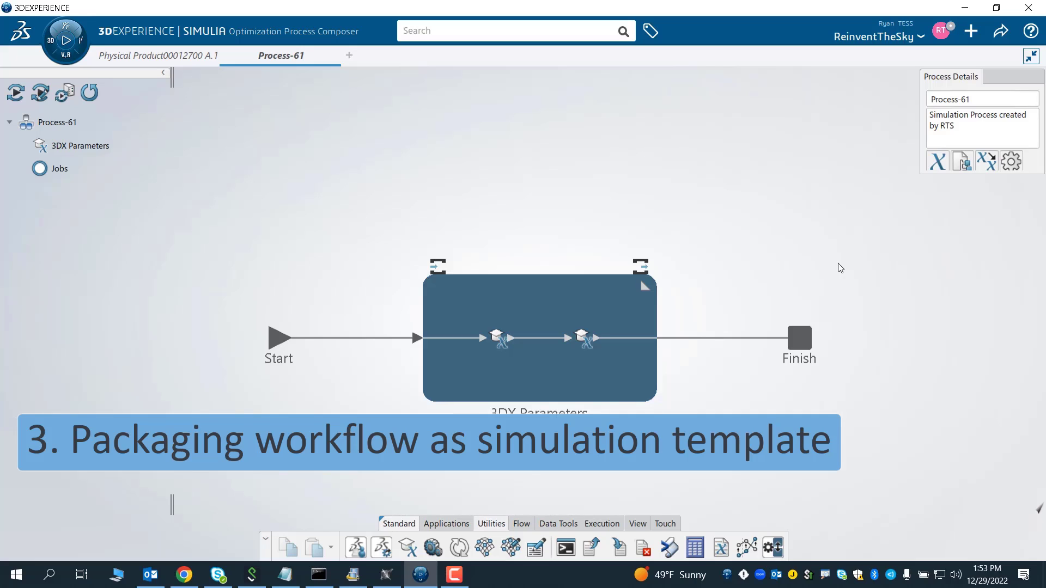
left_click(66, 58)
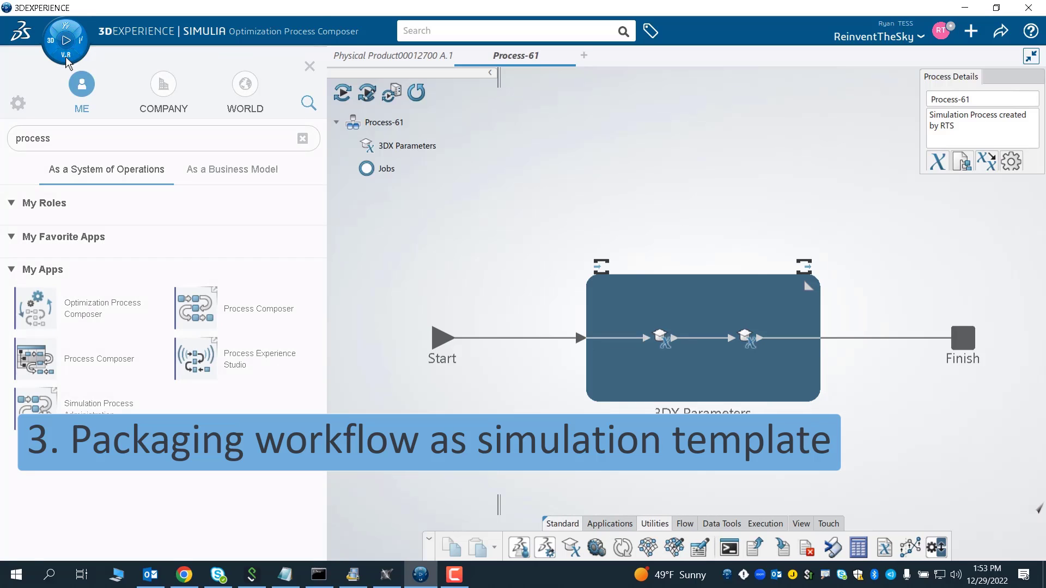
left_click(303, 138)
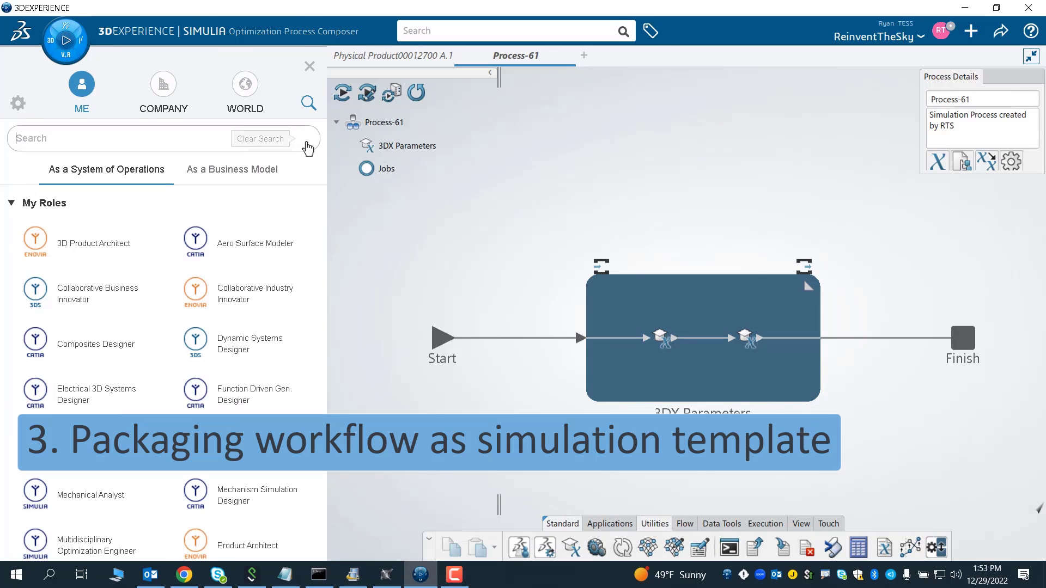
left_click(100, 142)
type("studio")
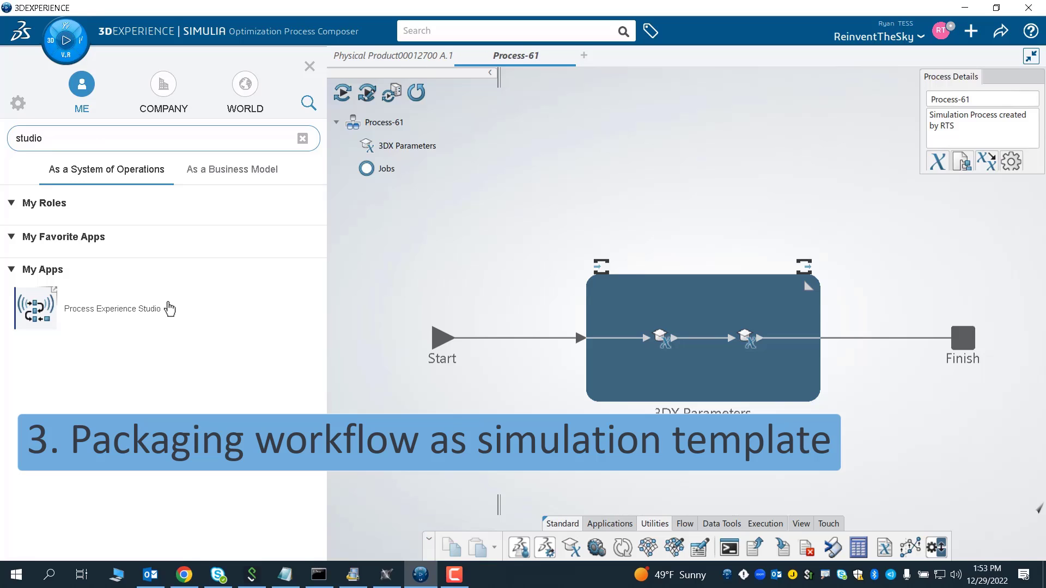
left_click(105, 316)
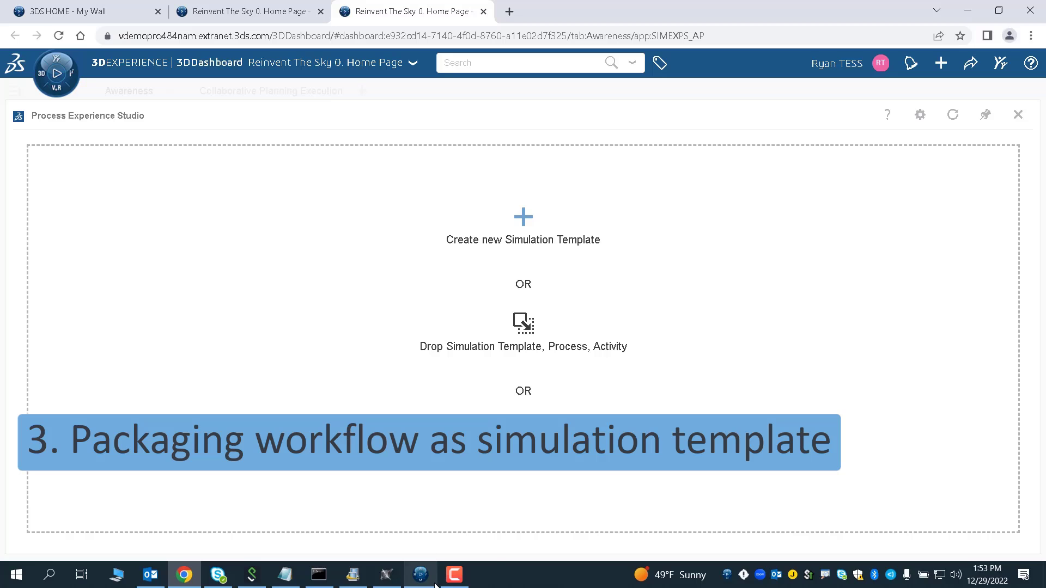
- Start a new simulation template titled Cylinder_Process with the One-click template type
mouse_move(421, 575)
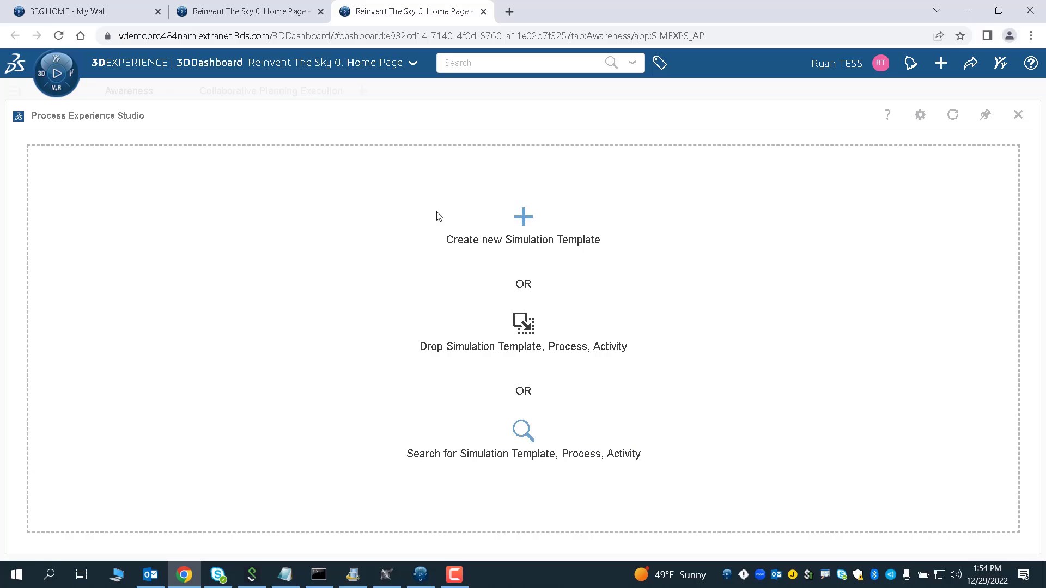
left_click(519, 217)
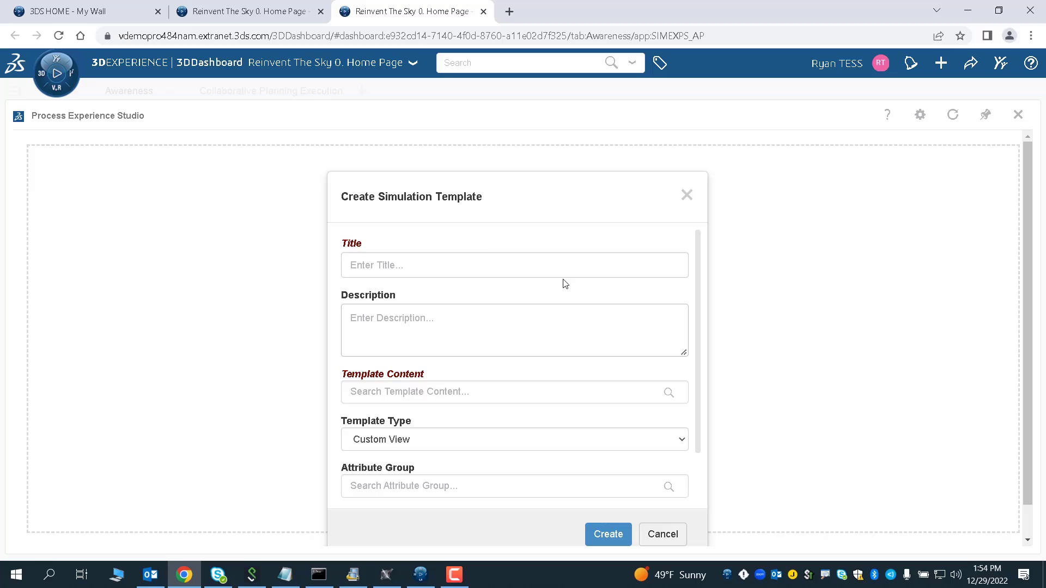
left_click(391, 262)
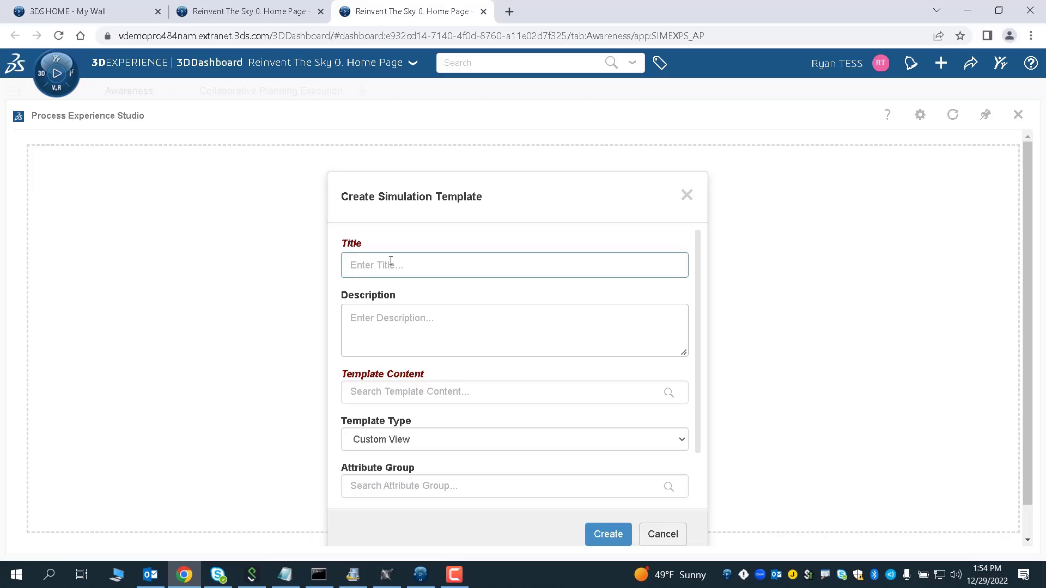
type("Cylinder_Process")
left_click(427, 438)
left_click(419, 470)
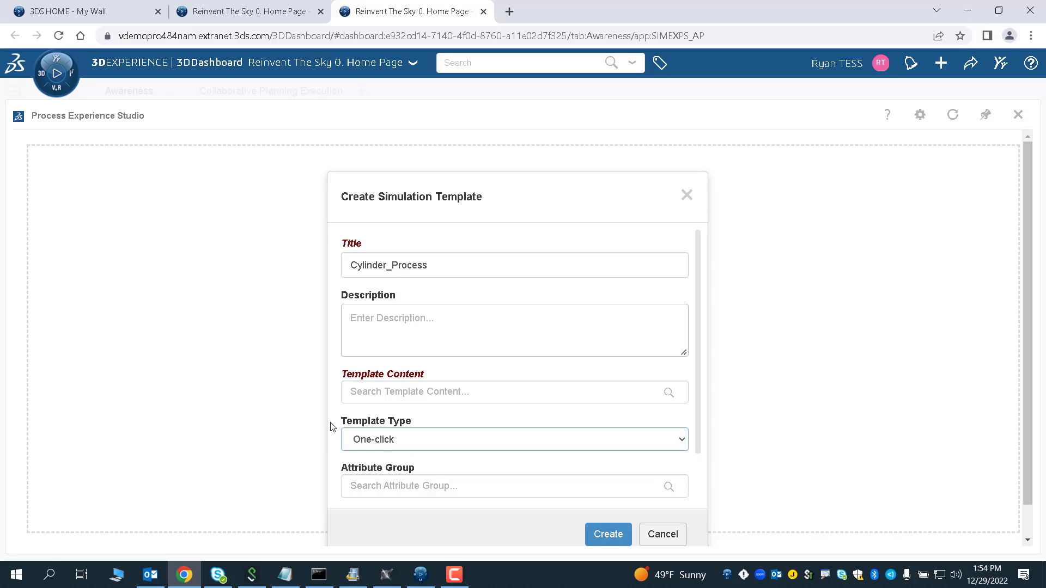
- Search for process and drop Process-61 from the results into the template content
left_click(670, 393)
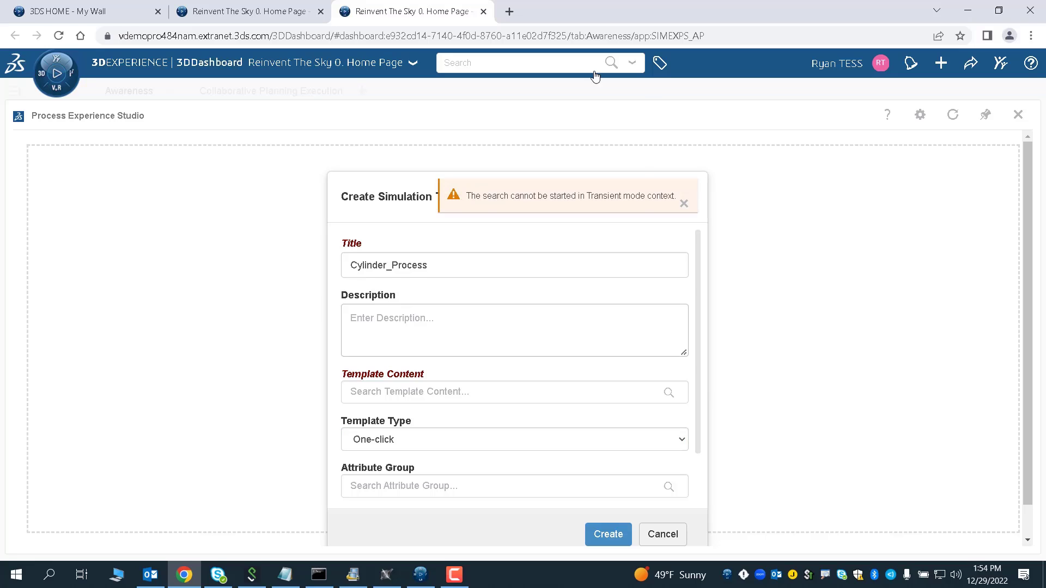
left_click(552, 68)
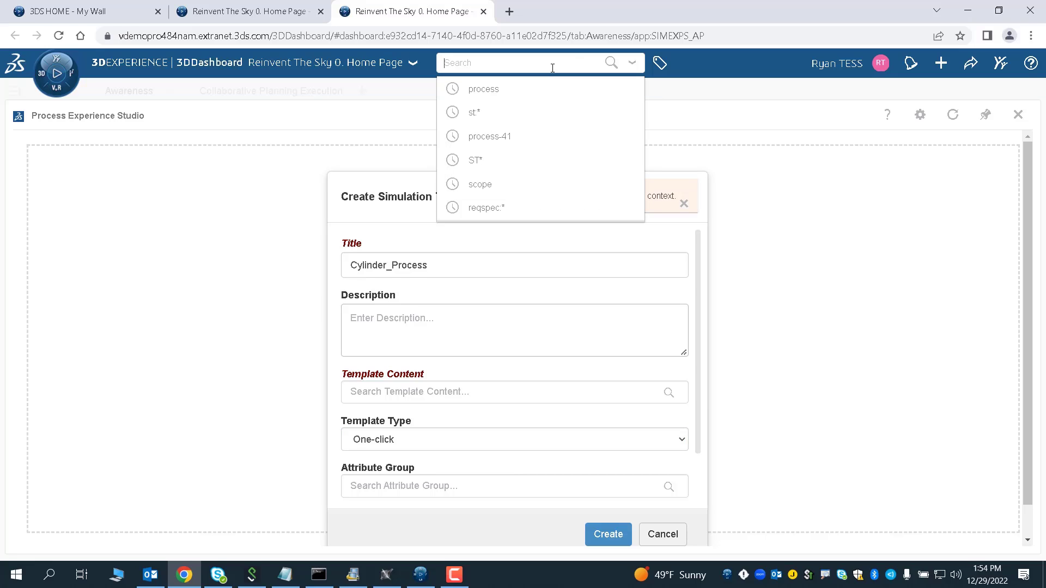
type("process")
key("Return")
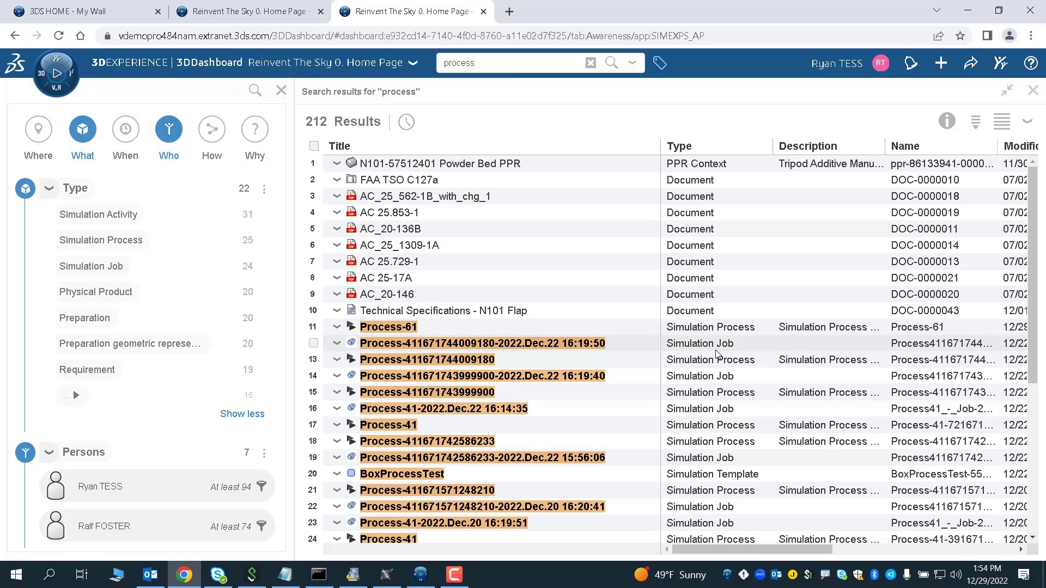
left_click_drag(372, 332, 452, 394)
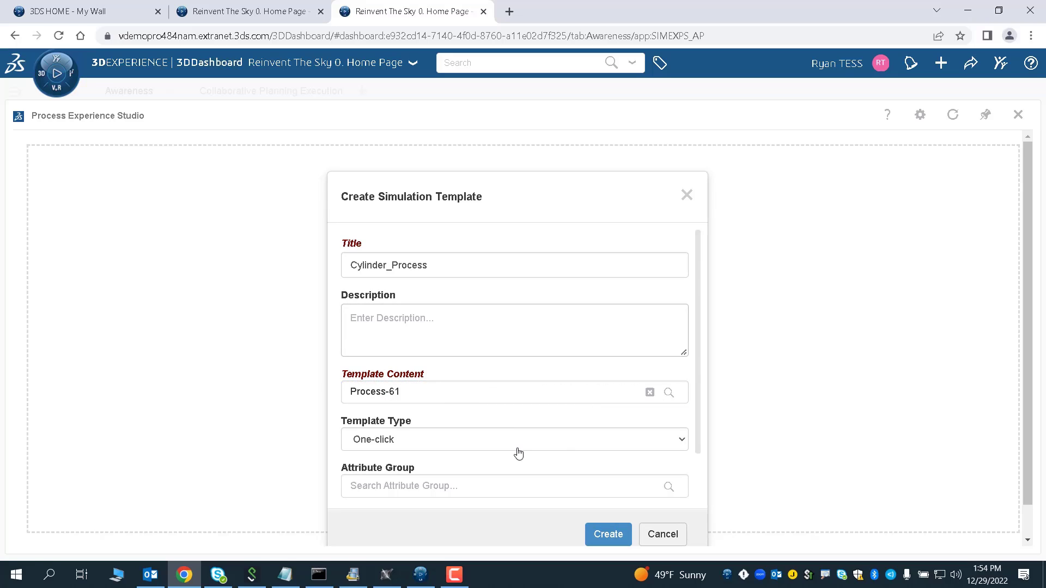
- Create the Cylinder_Process simulation template, review its process and 3DX Parameters settings, and save the changes
left_click(607, 535)
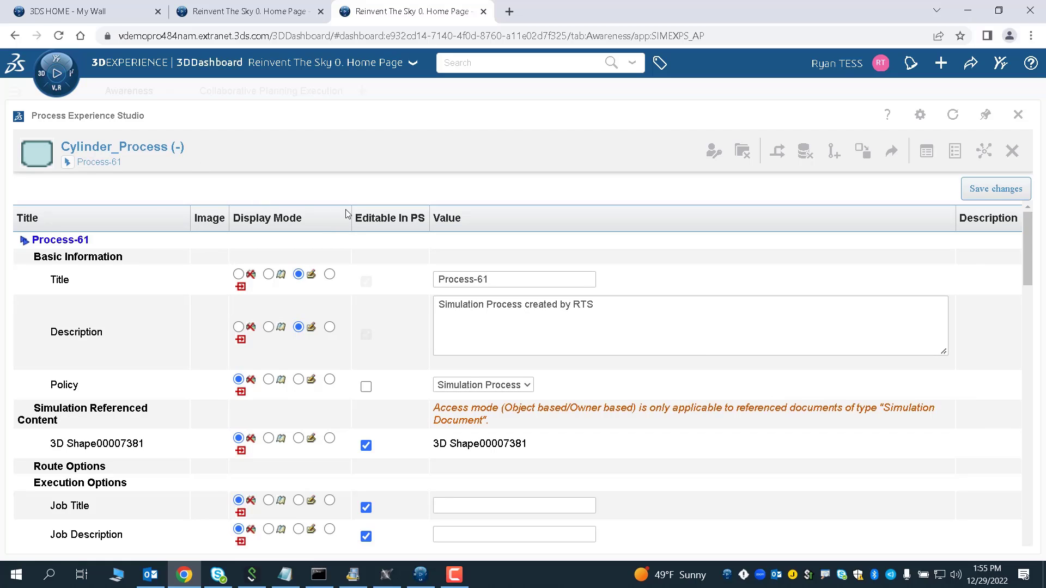
scroll(383, 351, "down", 6)
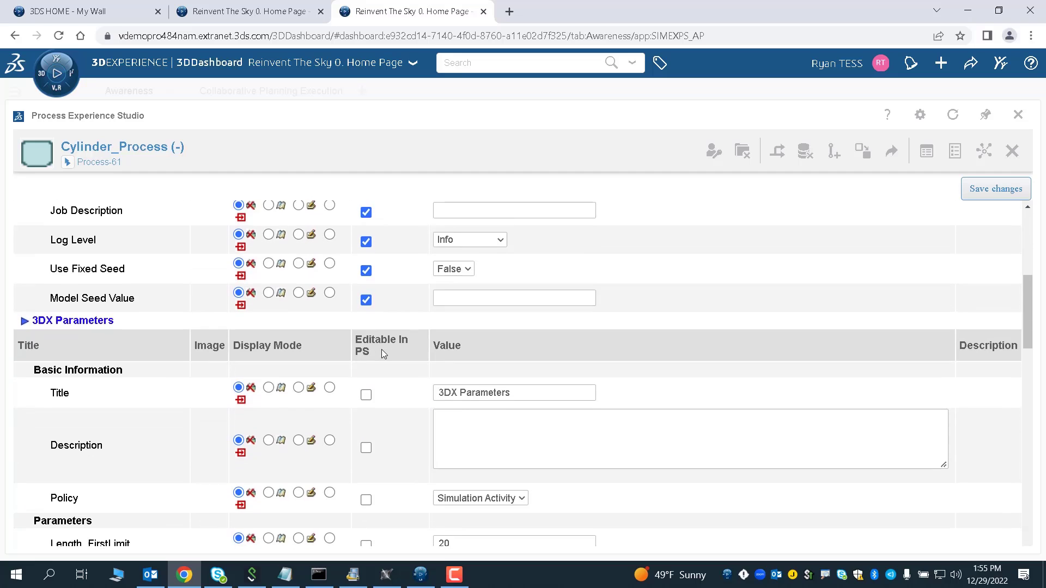
scroll(383, 354, "down", 5)
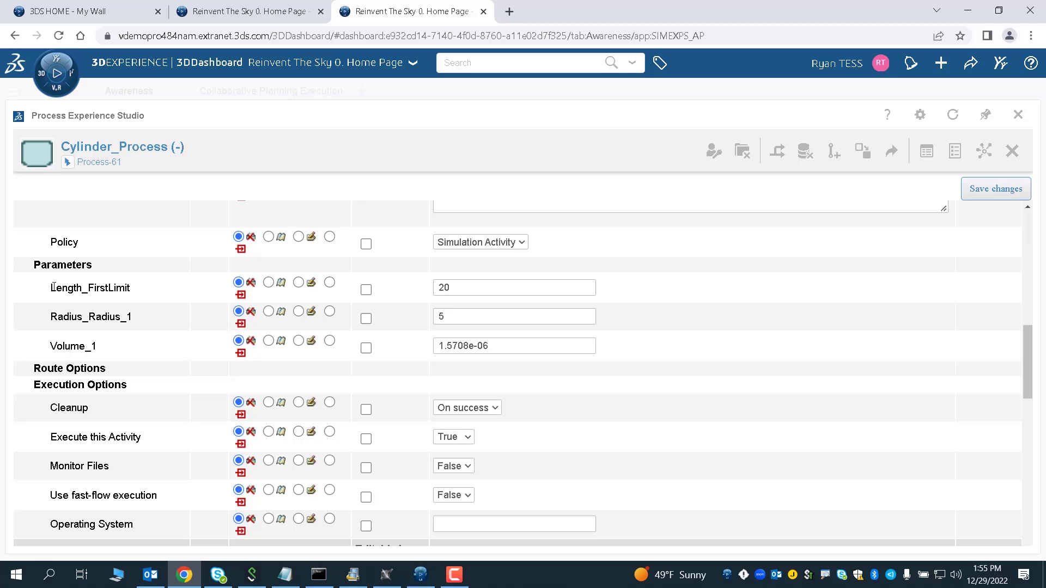
scroll(130, 374, "down", 12)
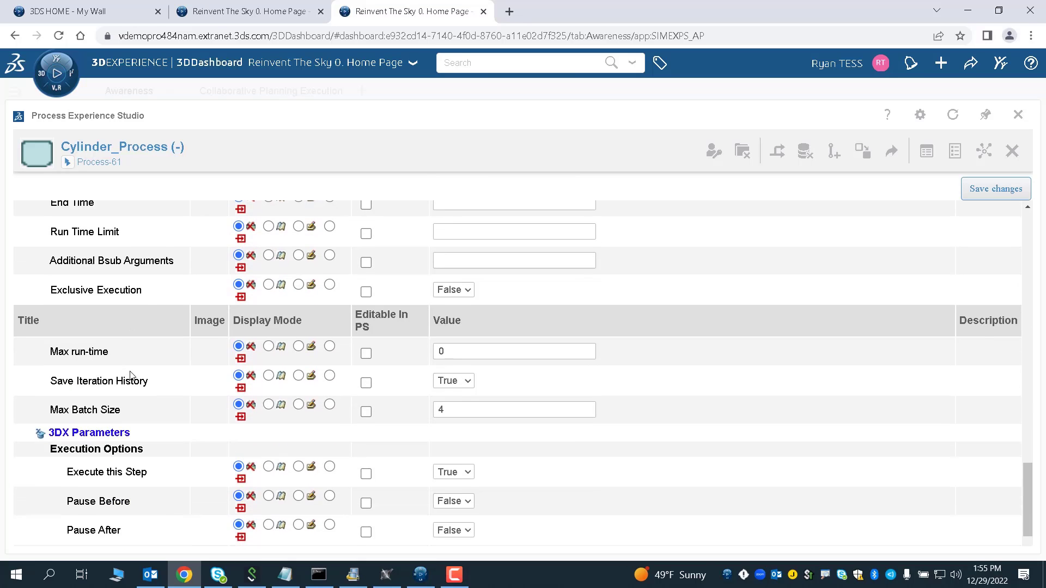
scroll(130, 374, "down", 15)
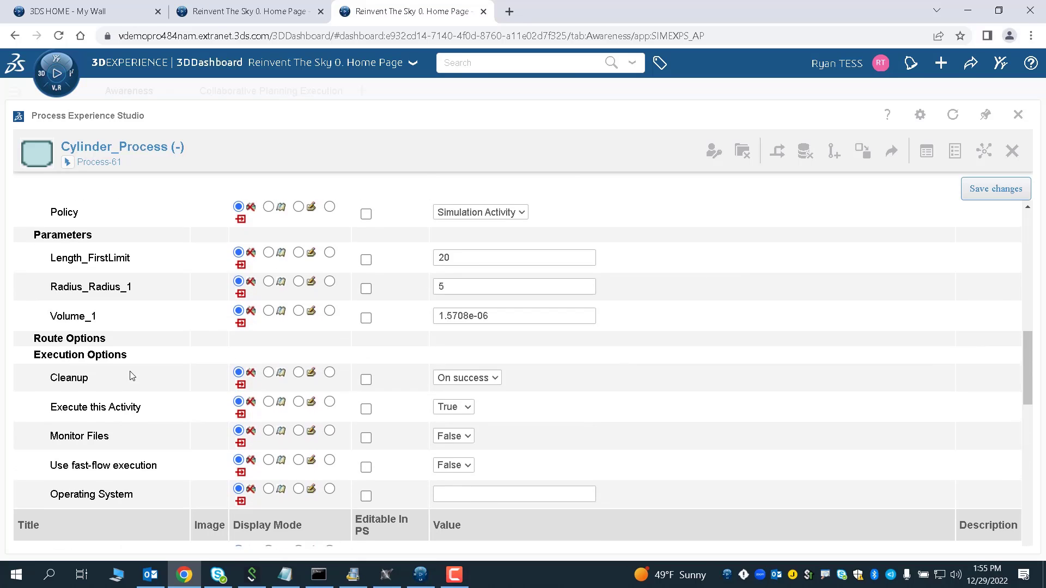
scroll(130, 375, "up", 2)
scroll(116, 372, "up", 3)
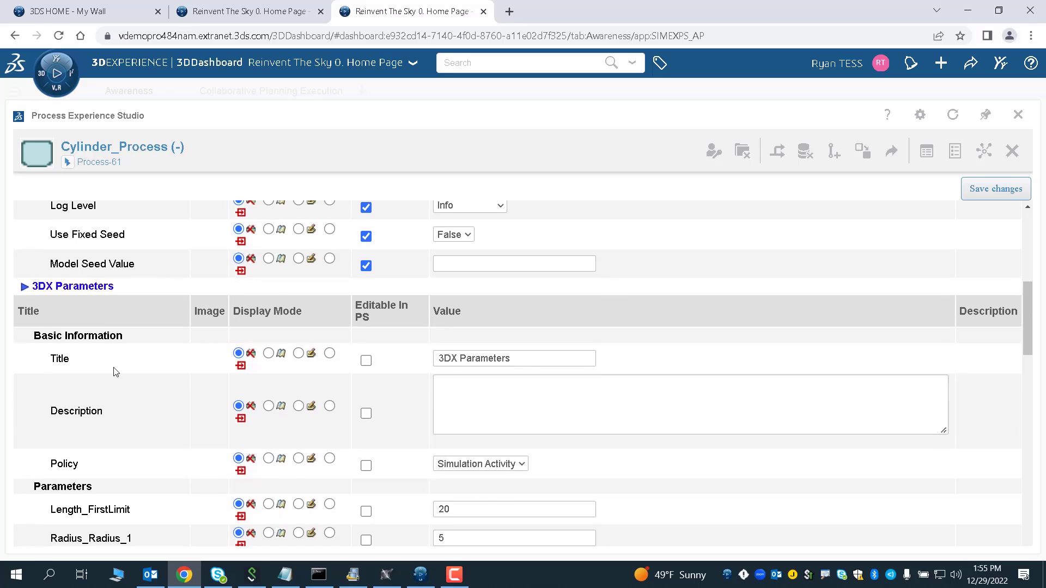
scroll(199, 316, "up", 5)
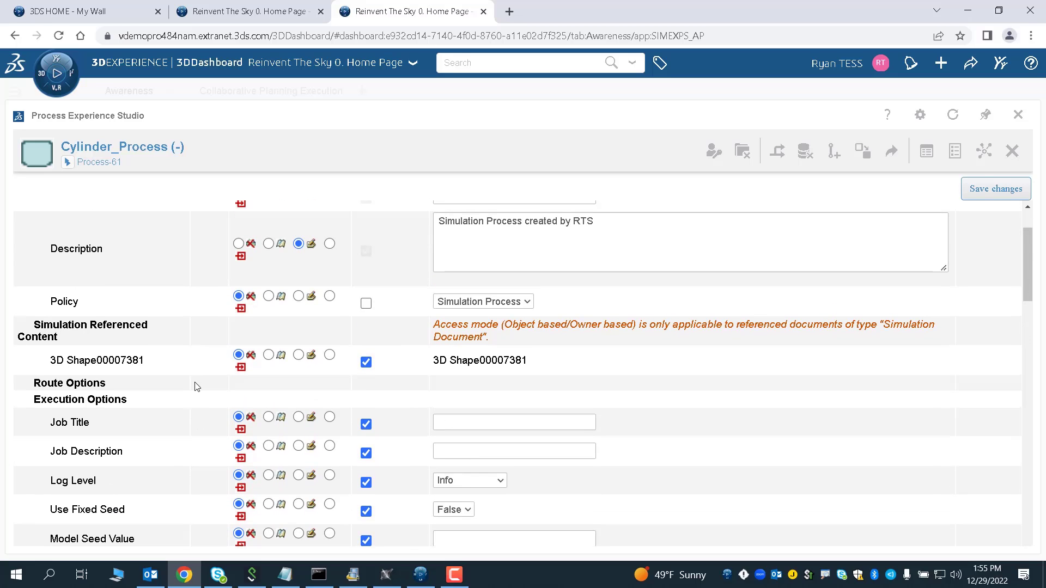
scroll(196, 386, "up", 3)
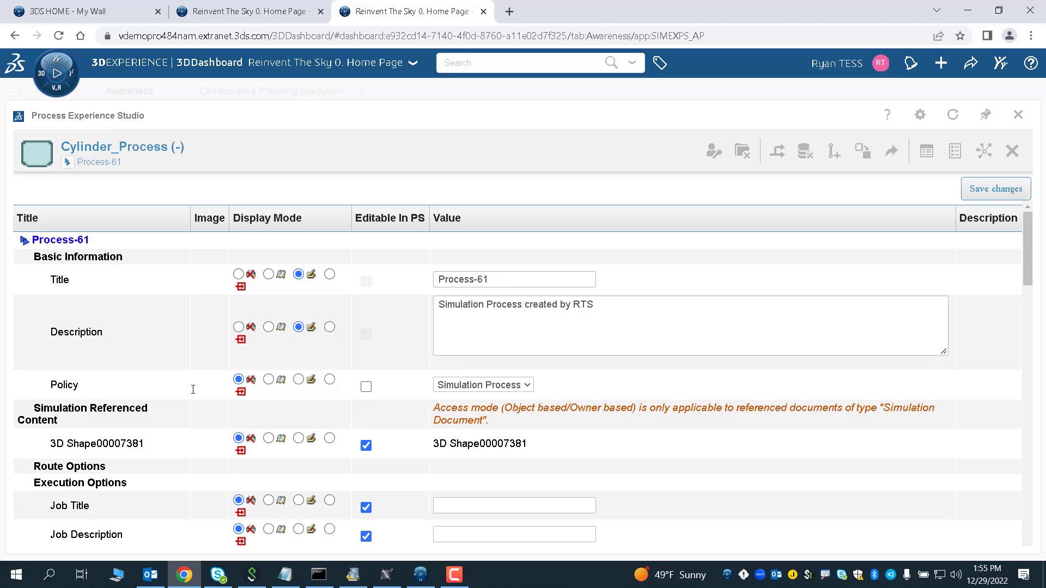
scroll(193, 389, "down", 1)
scroll(193, 389, "up", 1)
left_click(967, 192)
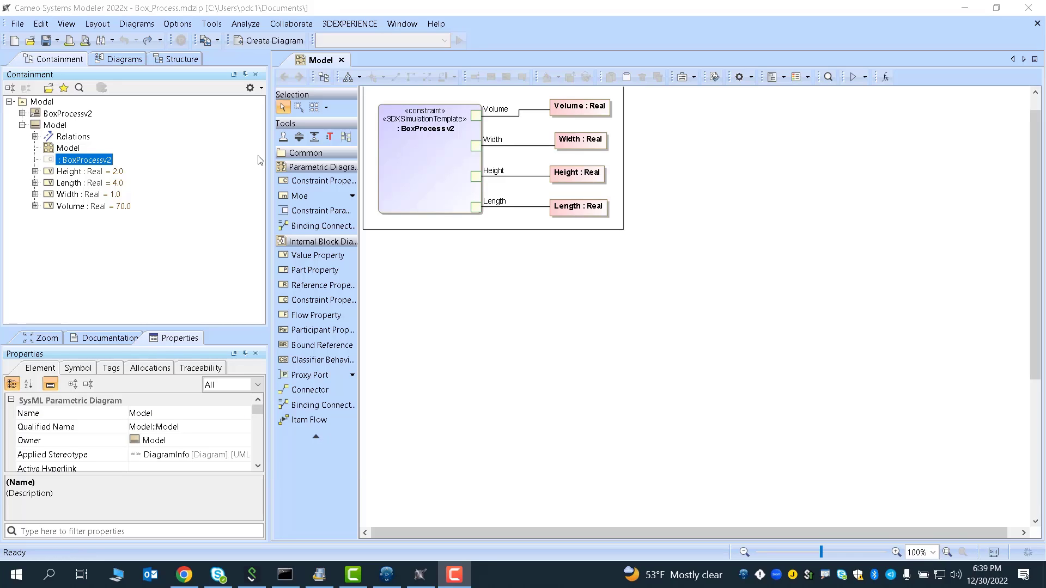
- Create a new blank SysML project named test
left_click(17, 24)
left_click(33, 37)
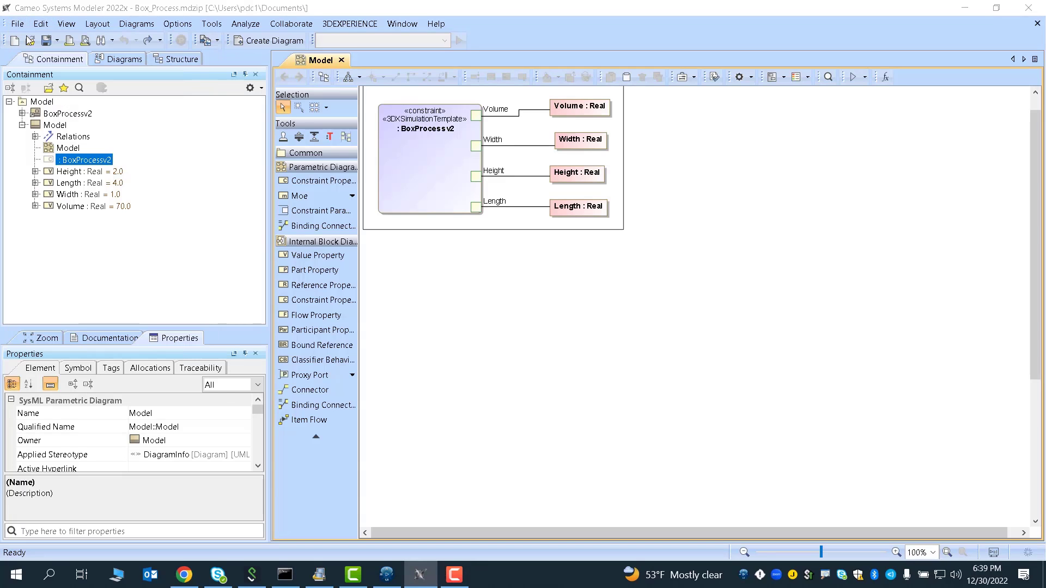
left_click(281, 281)
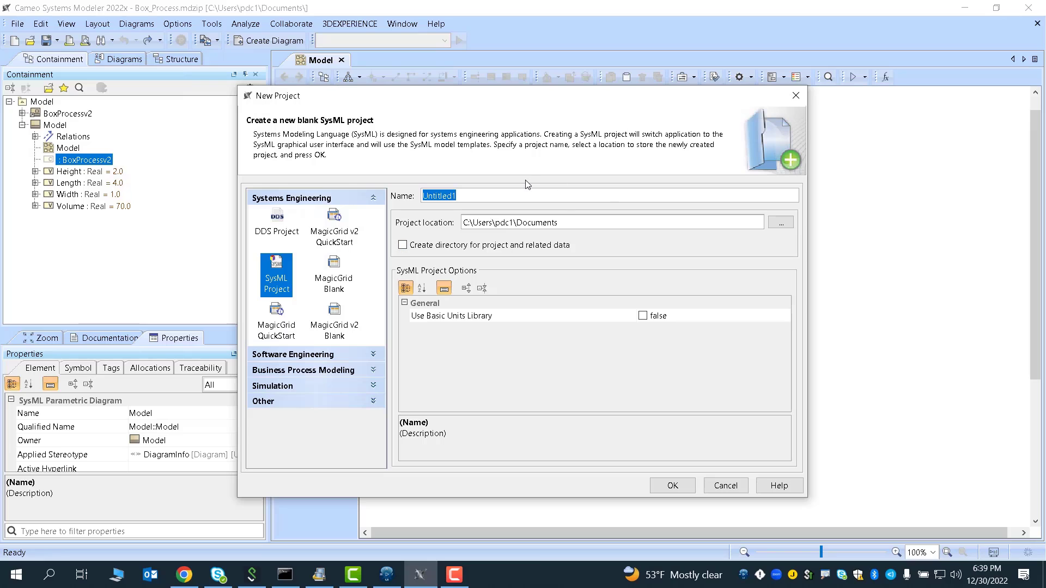
type("test")
left_click(673, 486)
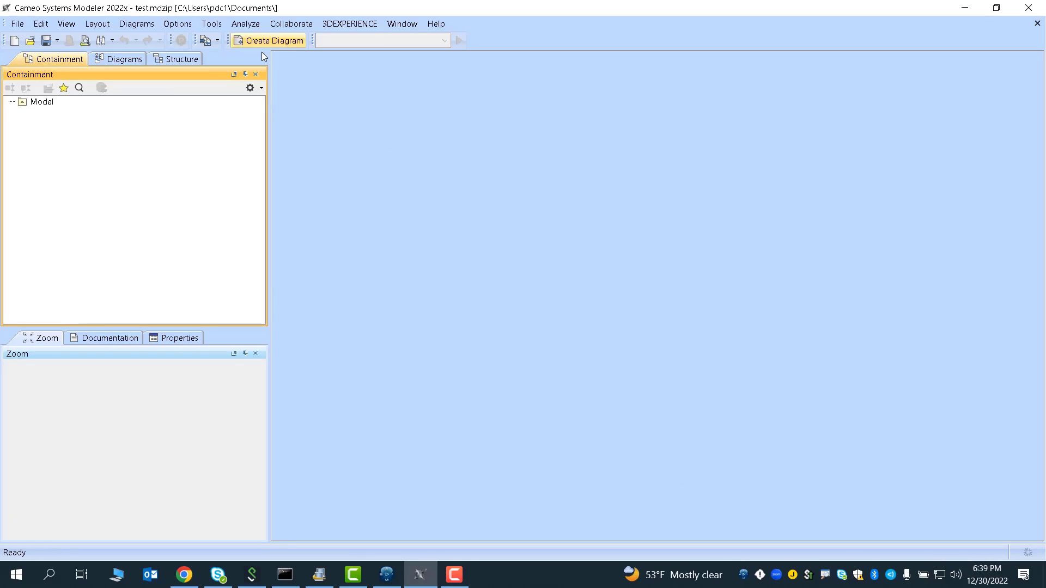
- Create a SysML Parametric Diagram named Model inside the Model package
right_click(36, 103)
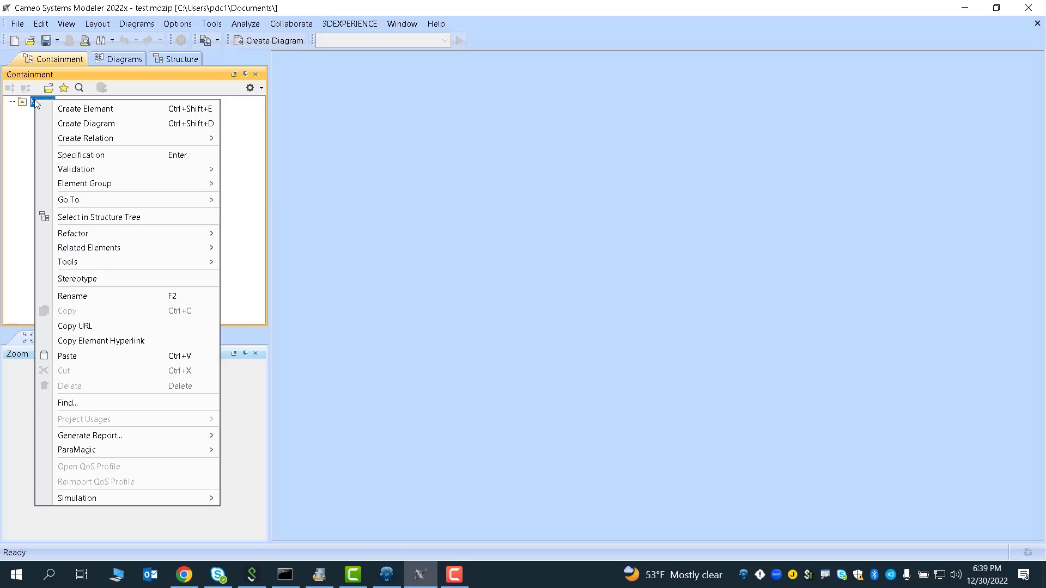
left_click(81, 123)
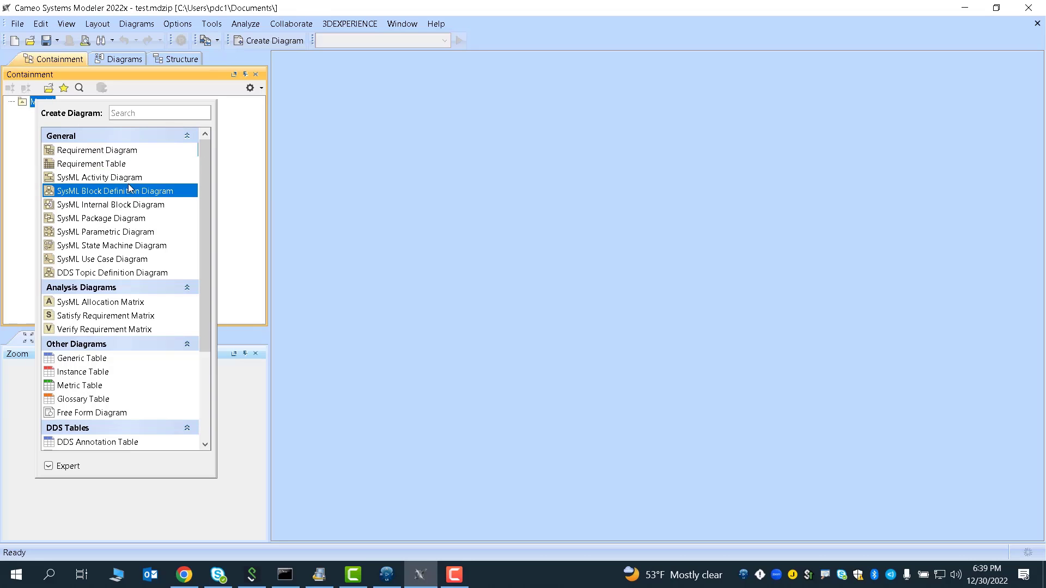
left_click(124, 231)
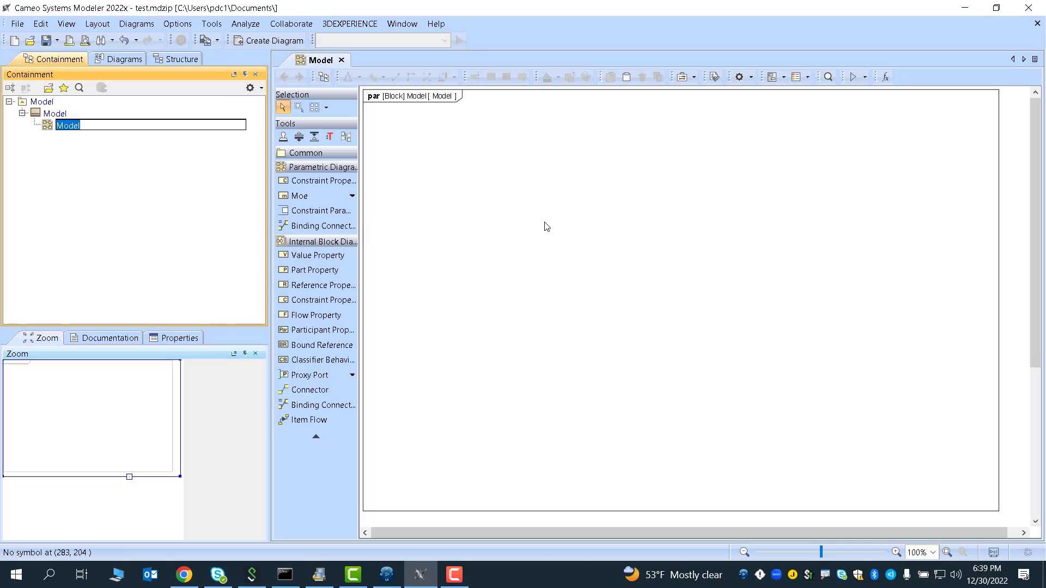
key("Return")
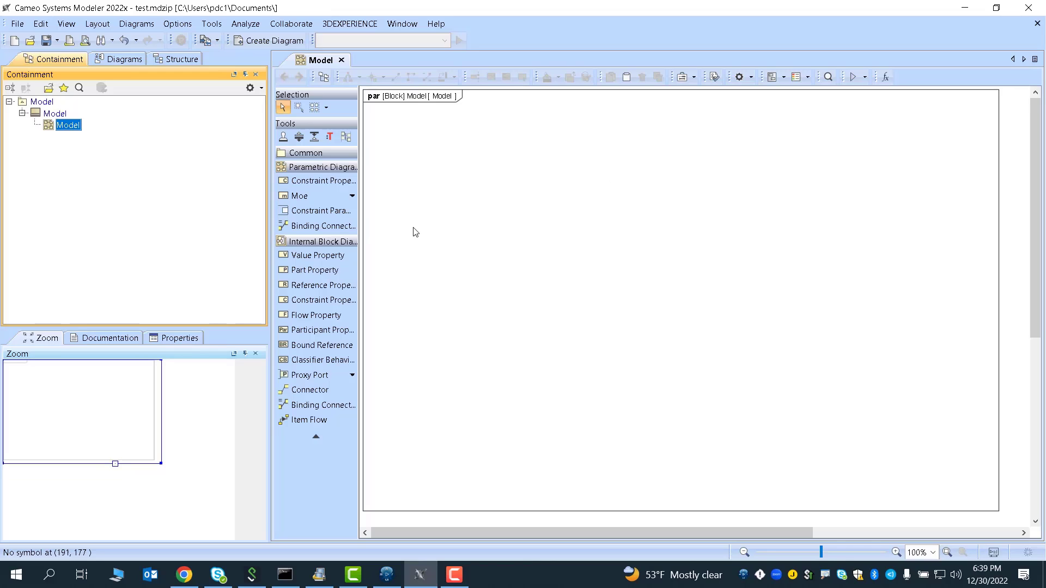
- Drag the Cylinder_Process template from Process Experience Studio into the parametric diagram
left_click(184, 575)
left_click(256, 11)
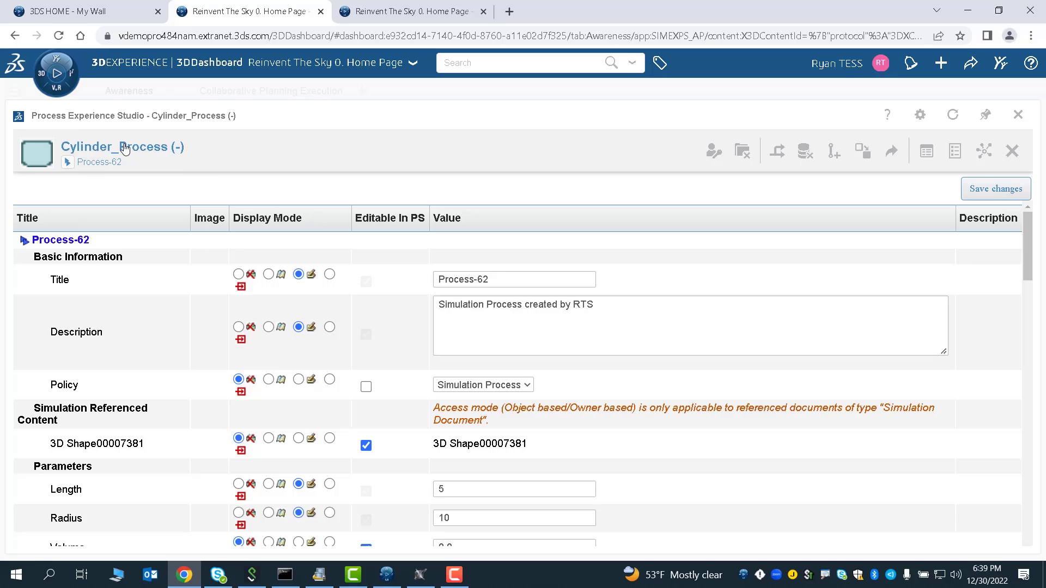
left_click_drag(124, 149, 478, 158)
left_click(720, 334)
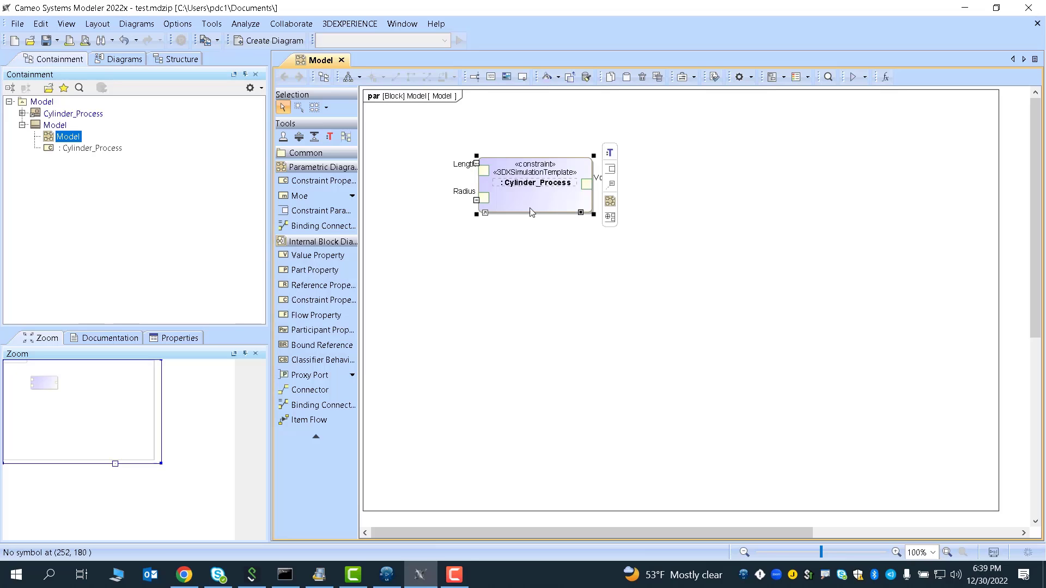
- Move the Cylinder_Process constraint block near the diagram's upper left corner
left_click_drag(531, 213, 457, 187)
left_click(430, 198)
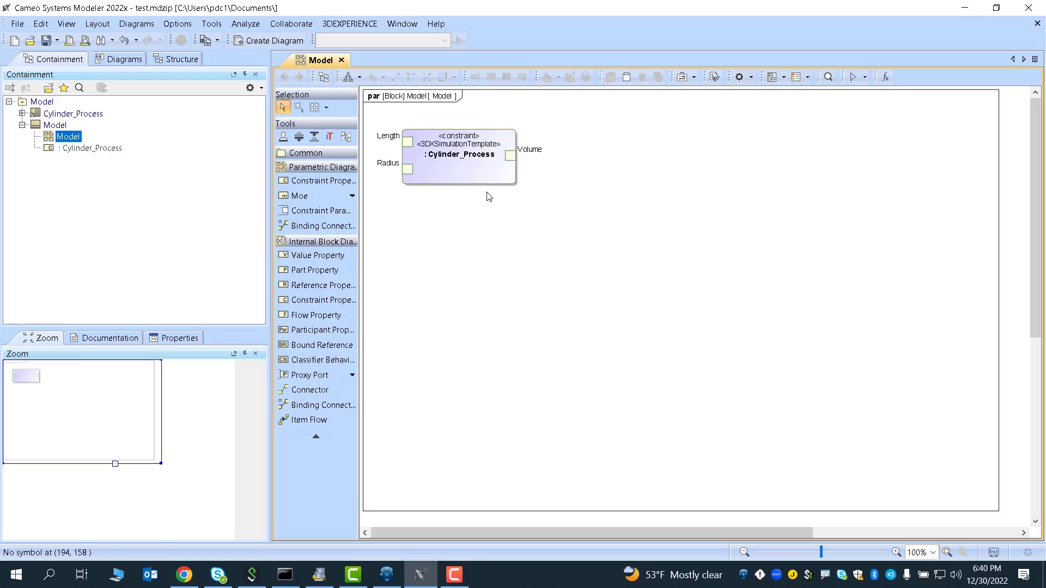
left_click_drag(479, 187, 468, 195)
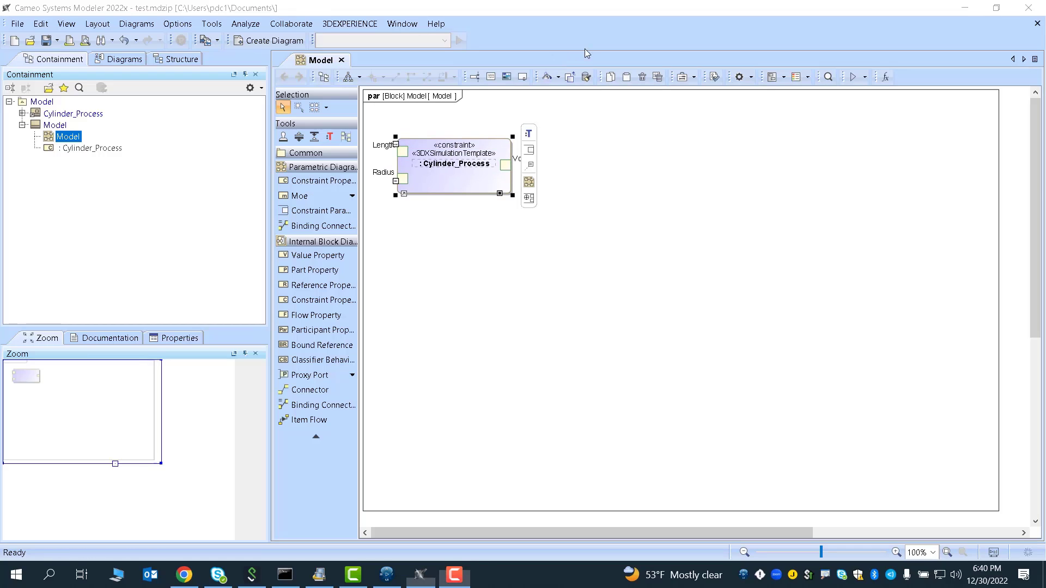
left_click(589, 104)
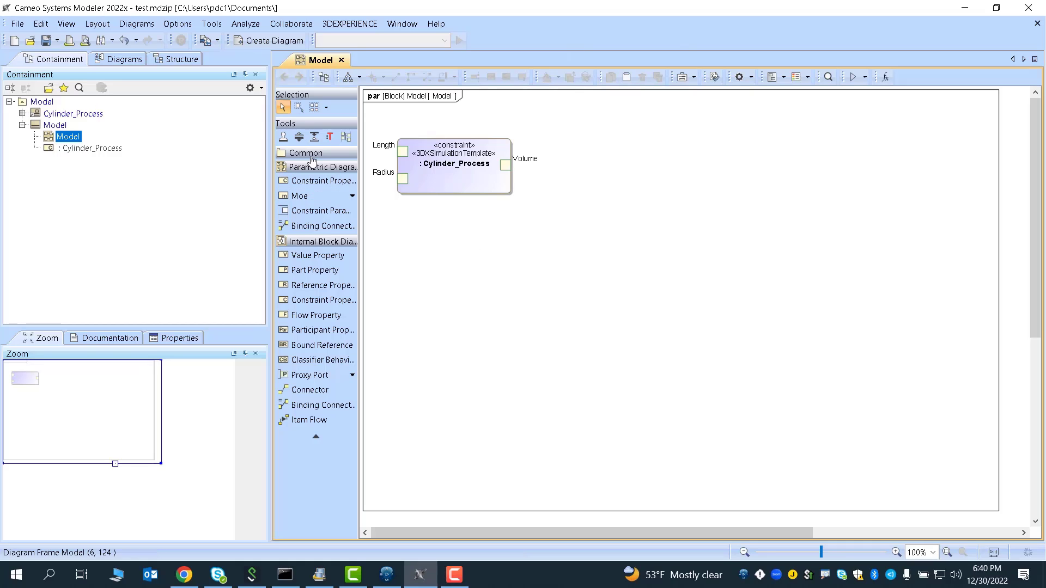
- Create a value property named Length in the Model package and open its specification
right_click(58, 131)
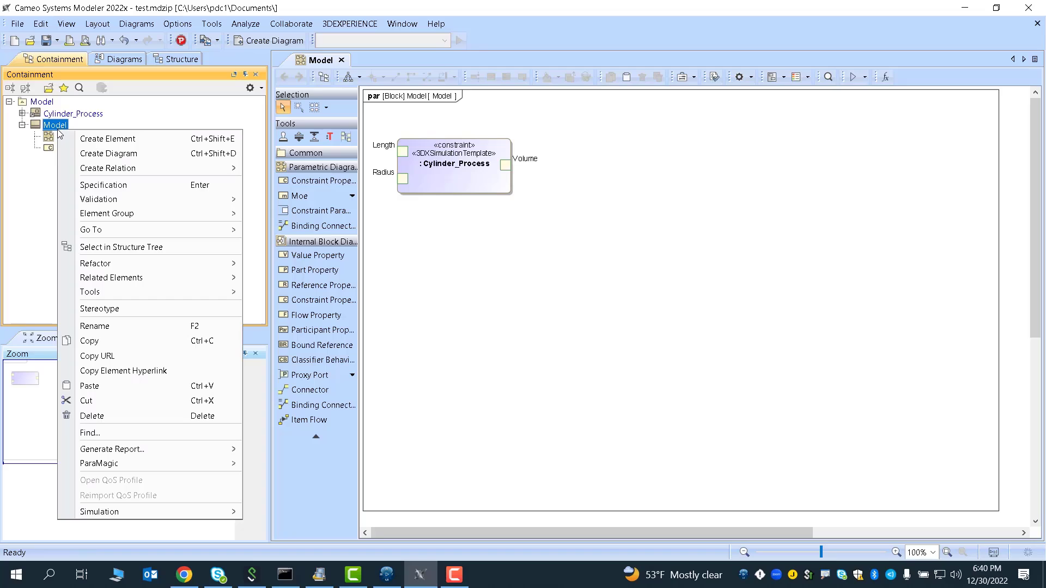
left_click(108, 139)
left_click(115, 193)
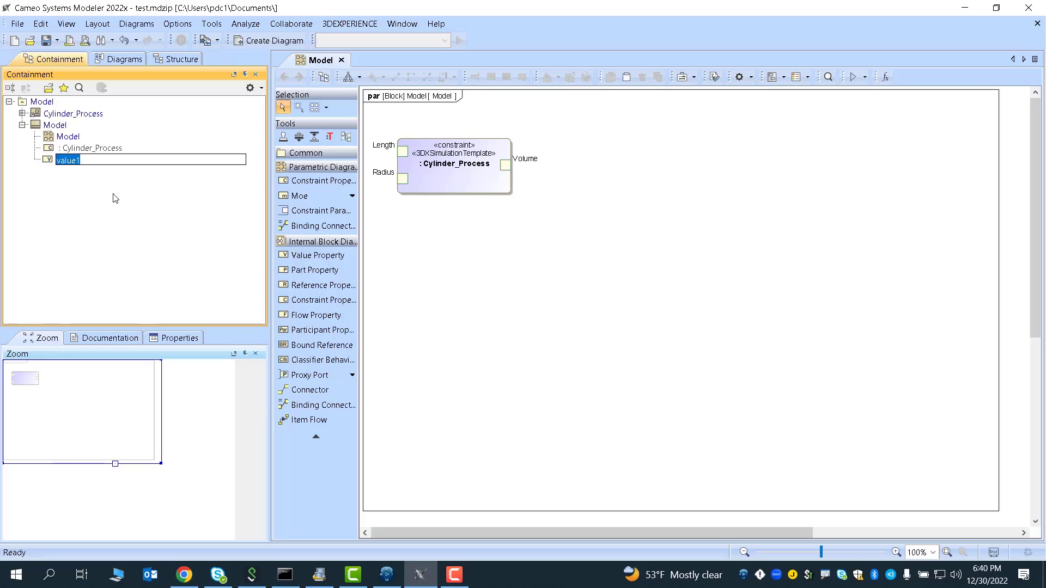
type("Length")
key("Return")
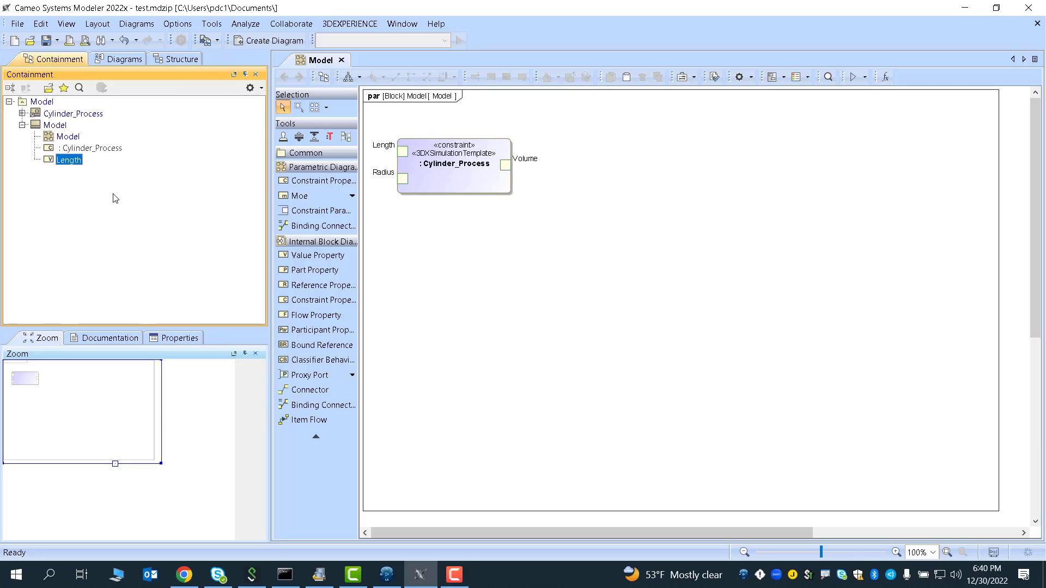
double_click(69, 159)
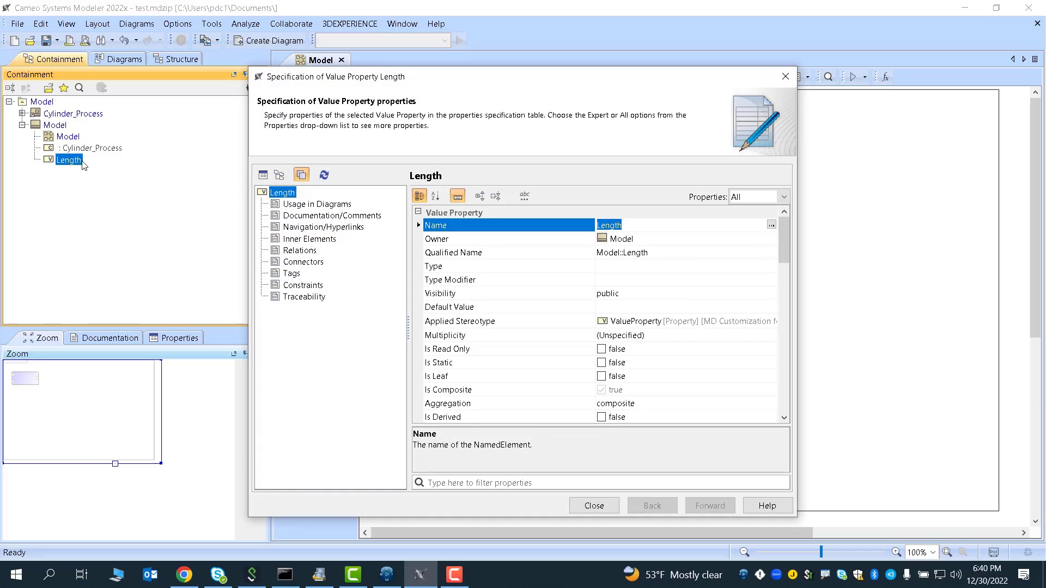
left_click(594, 506)
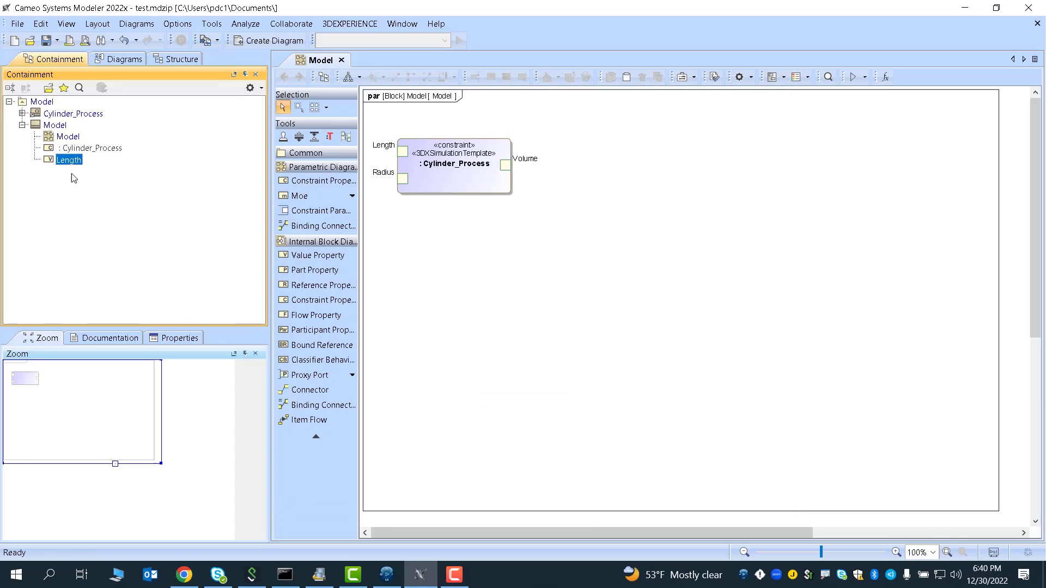
- Paste two copies of the Length property into the Model package and rename the first copy Radius
left_click(66, 159)
left_click(75, 184)
left_click(63, 129)
key("ctrl+v")
key("ctrl+v")
left_click(76, 184)
left_click(71, 175)
left_click(71, 174)
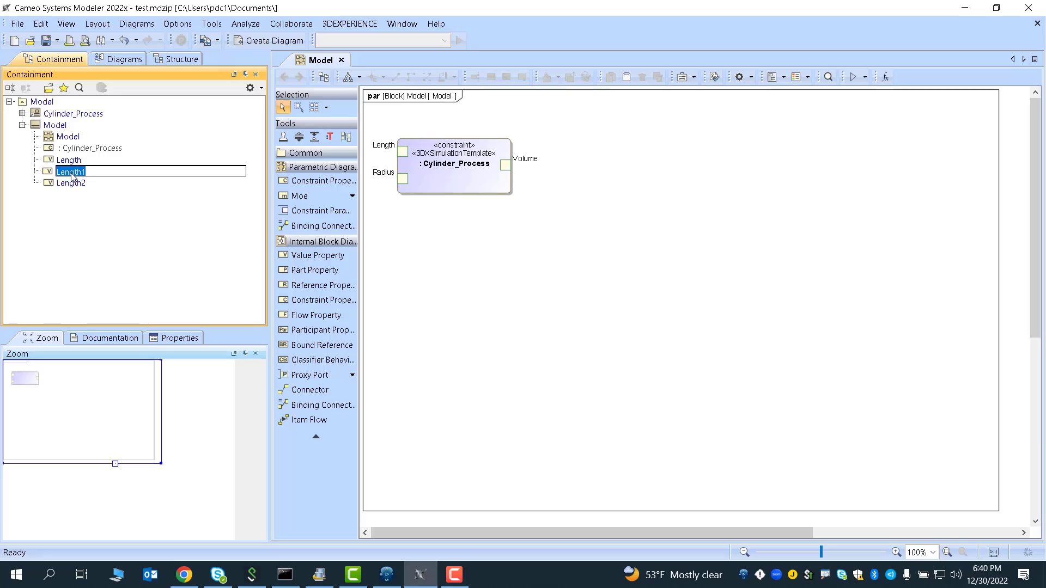
type("Radius")
key("Return")
- Rename the second copied property Volume
left_click(72, 184)
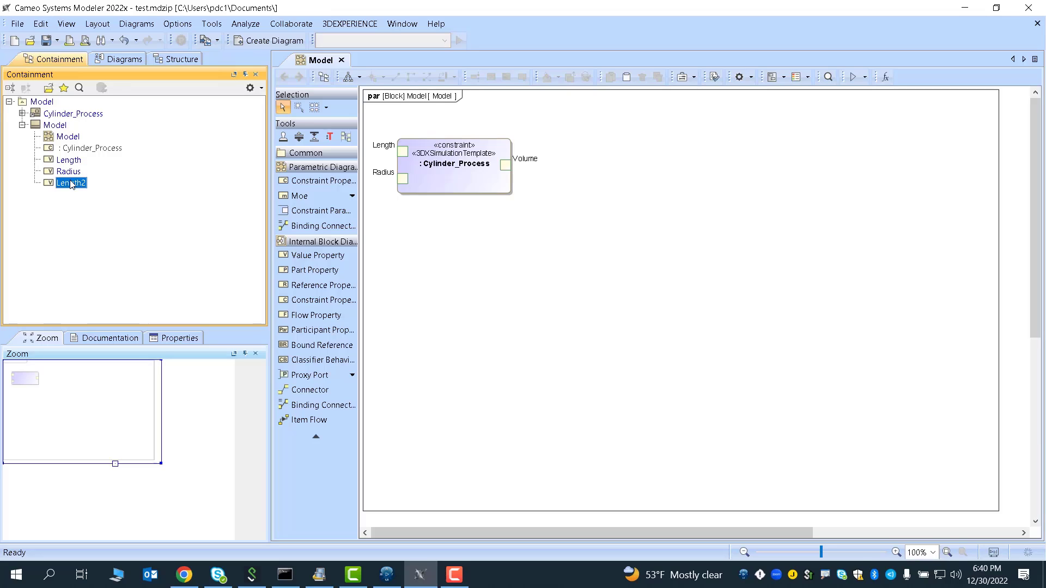
left_click(72, 184)
type("V")
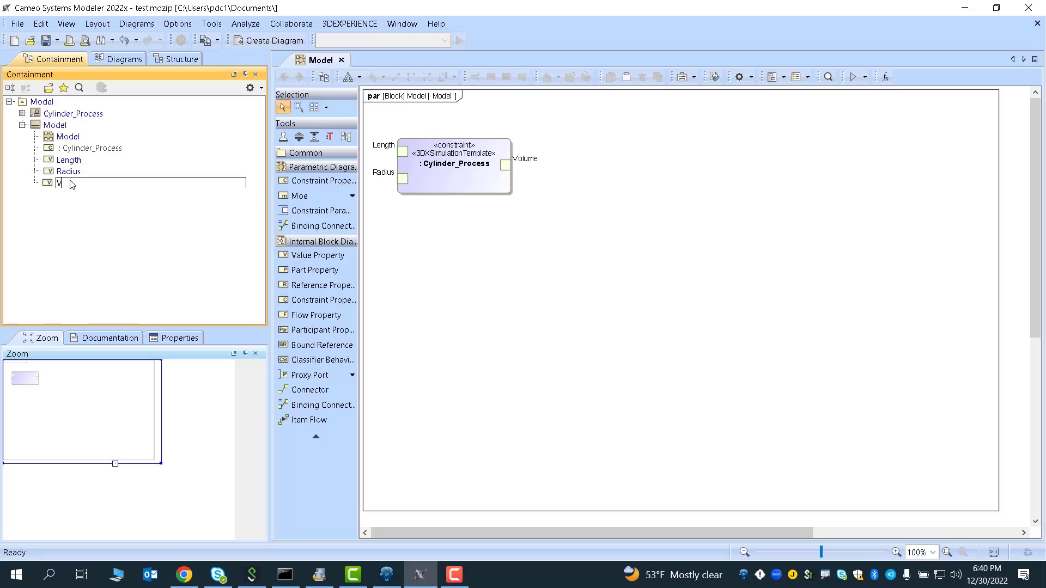
type("olume")
key("Return")
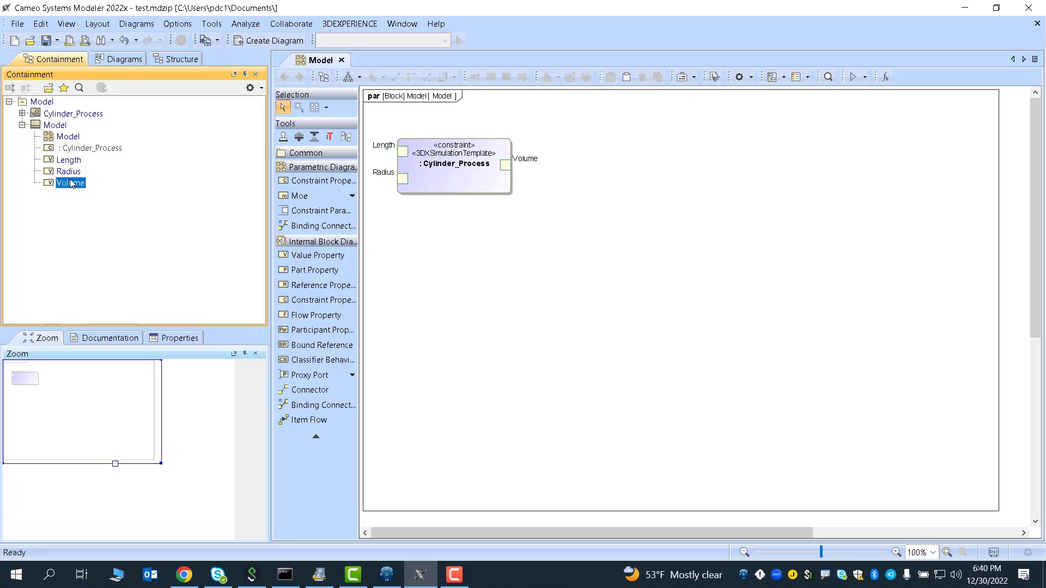
- Set the type of the Length, Radius and Volume properties to Real
left_click(70, 163)
left_click(77, 186, "shift")
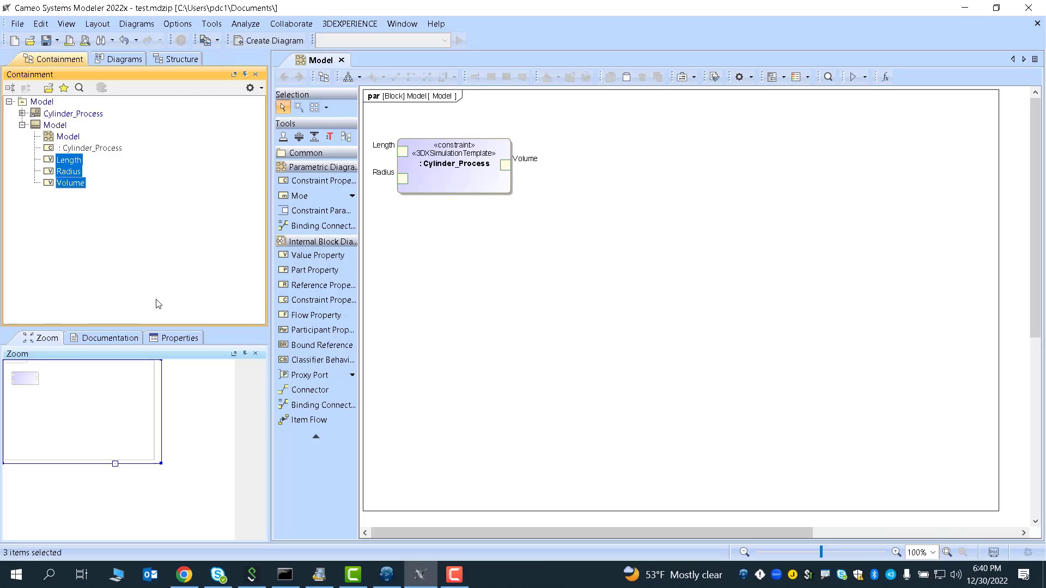
left_click(172, 340)
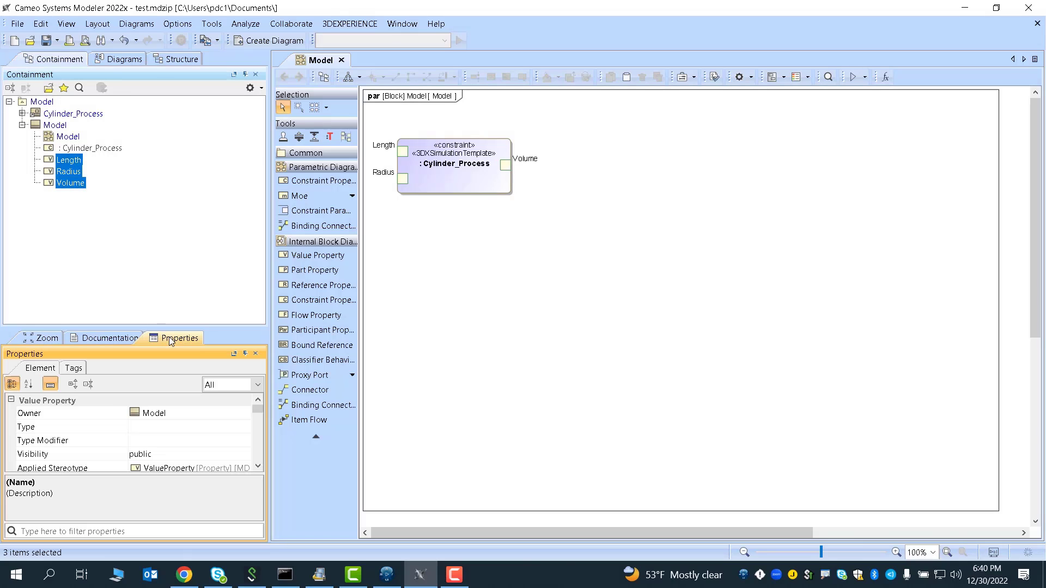
left_click(140, 429)
type("Real")
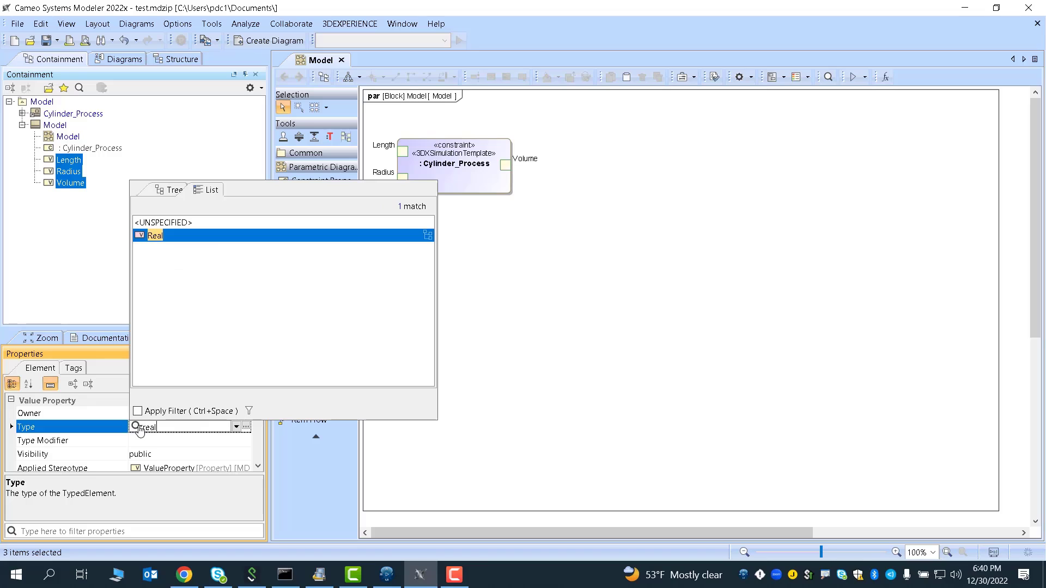
left_click(163, 235)
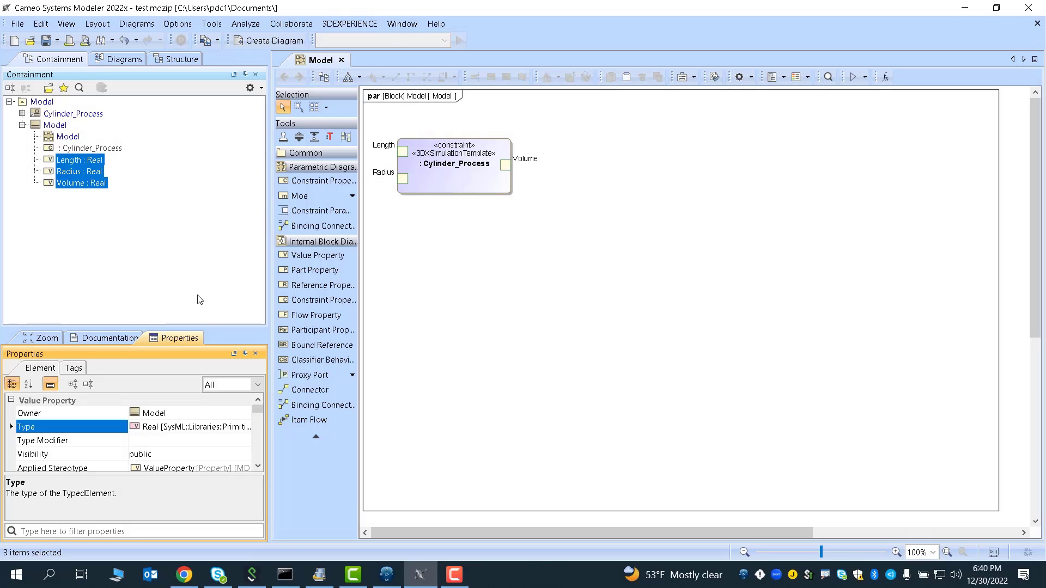
left_click(187, 145)
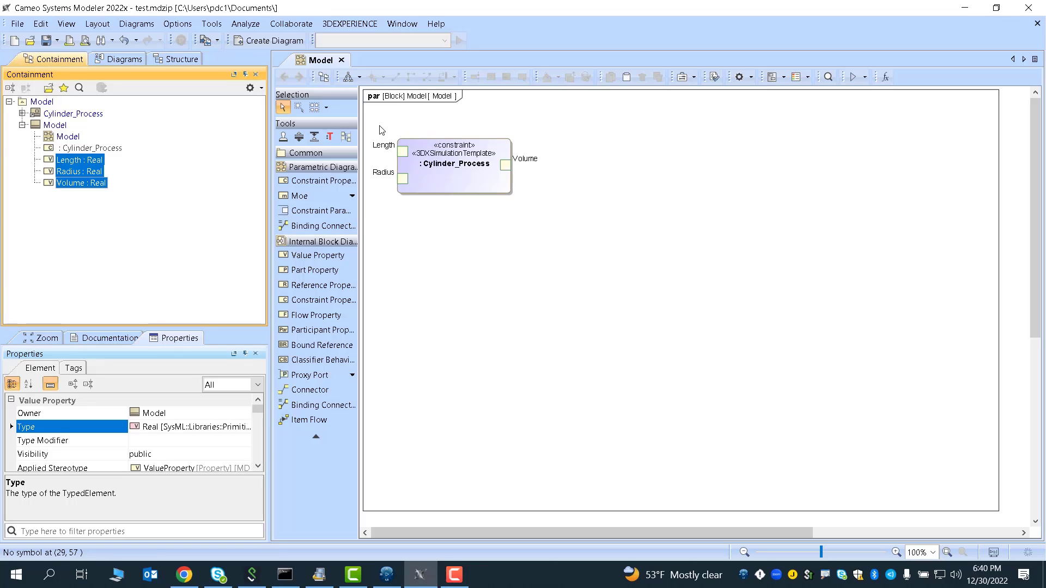
- Bind the Cylinder_Process constraint parameters to the Length, Radius and Volume value properties with the Parametric Equation Wizard
left_click(446, 181)
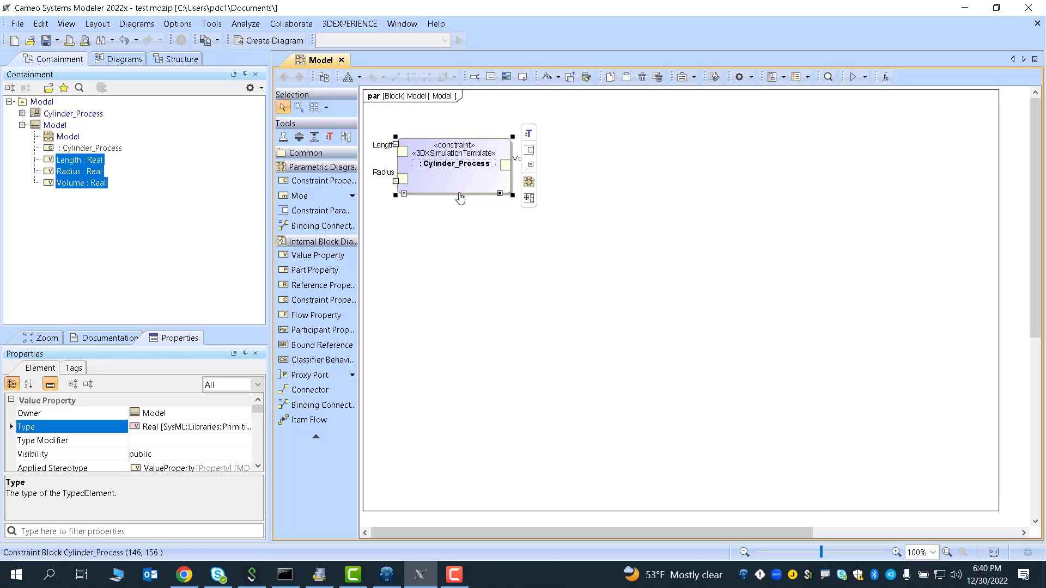
left_click(886, 76)
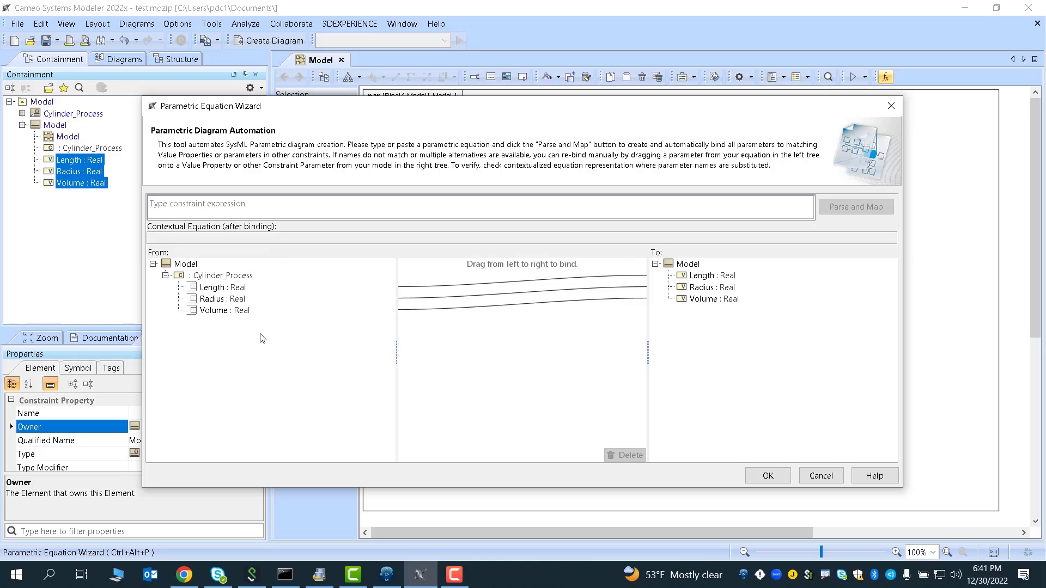
left_click(785, 476)
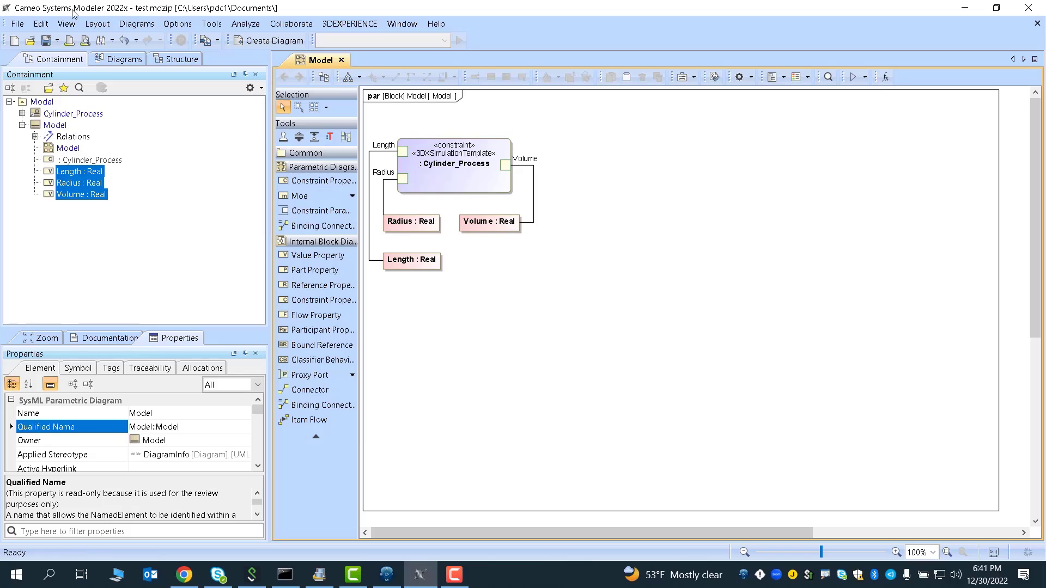
- Apply a quick automatic layout to the parametric diagram
left_click(97, 24)
left_click(142, 54)
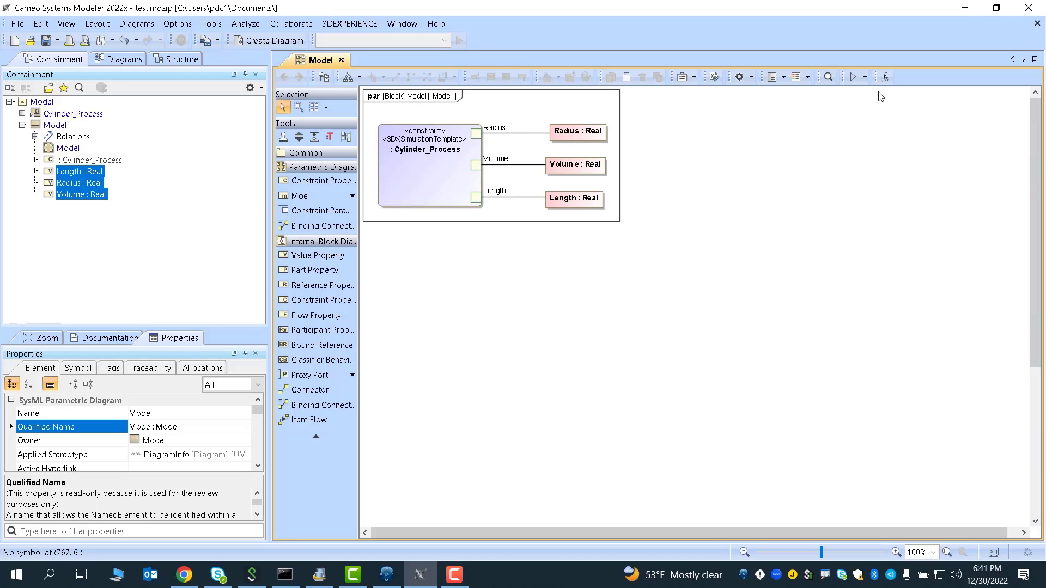
- Start a simulation of the Model parametric diagram and terminate it
left_click(853, 76)
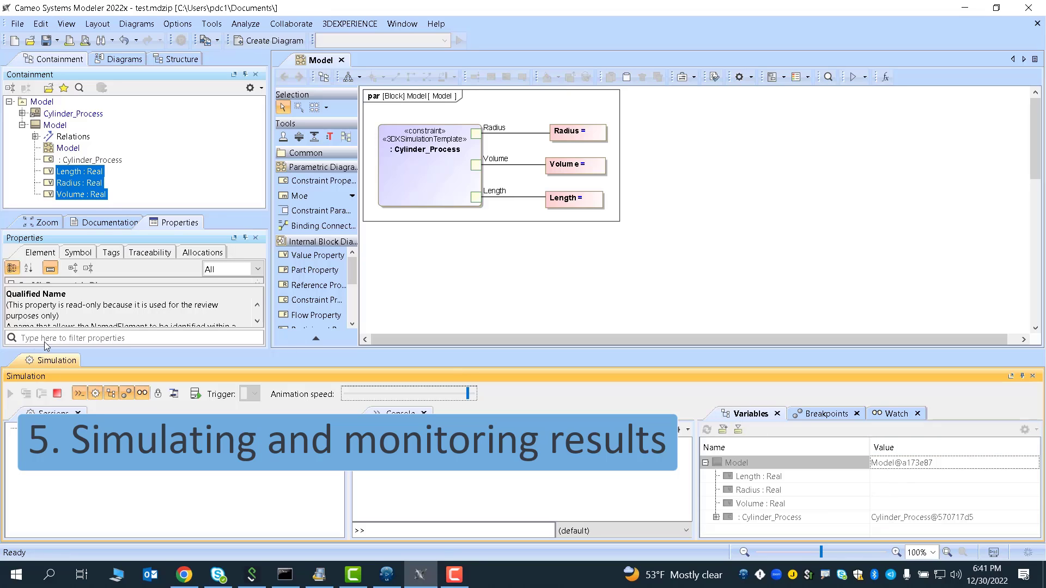
left_click(58, 394)
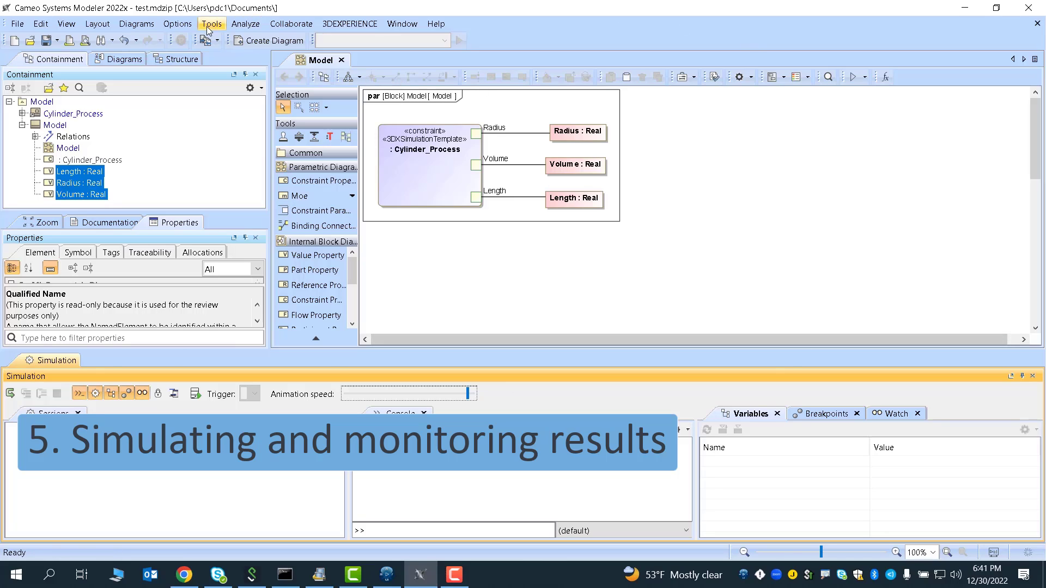
- Open the Box_Process project from the recent files
left_click(216, 40)
left_click(231, 71)
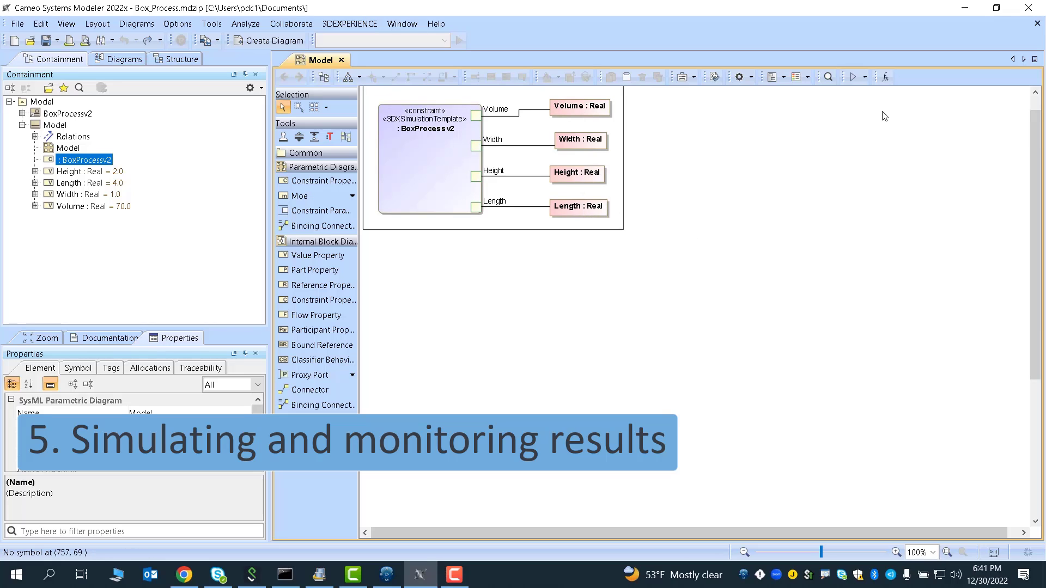
- Run the simulation of the BoxProcessv2 parametric model and enlarge the simulation pane
left_click(853, 77)
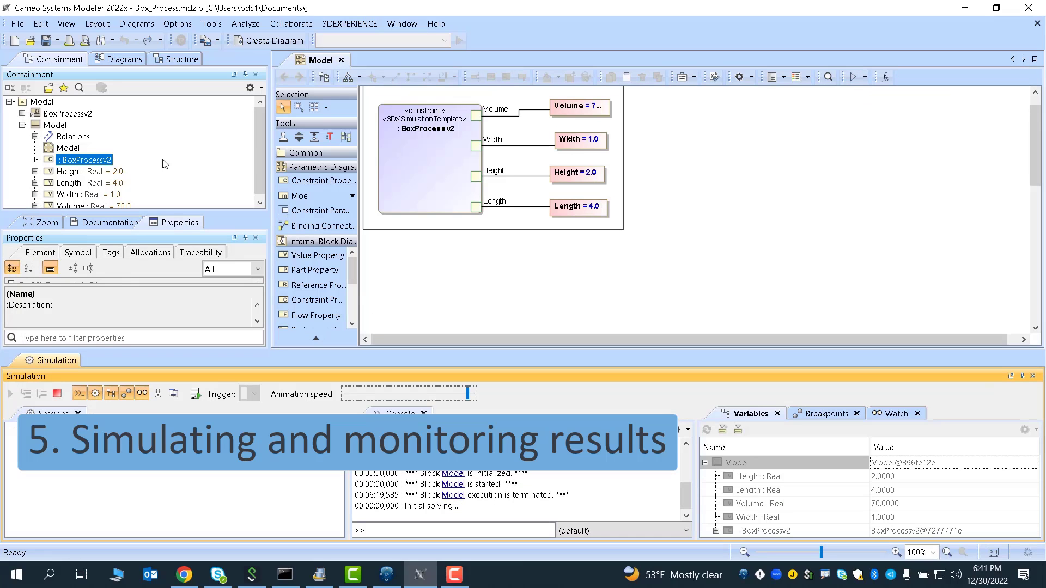
left_click_drag(262, 130, 263, 145)
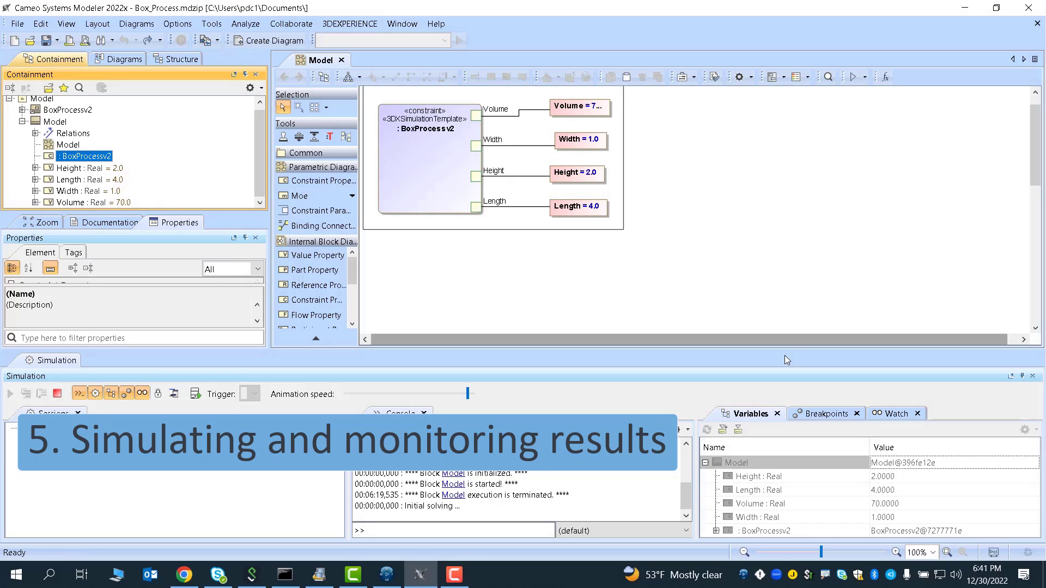
left_click_drag(779, 346, 772, 287)
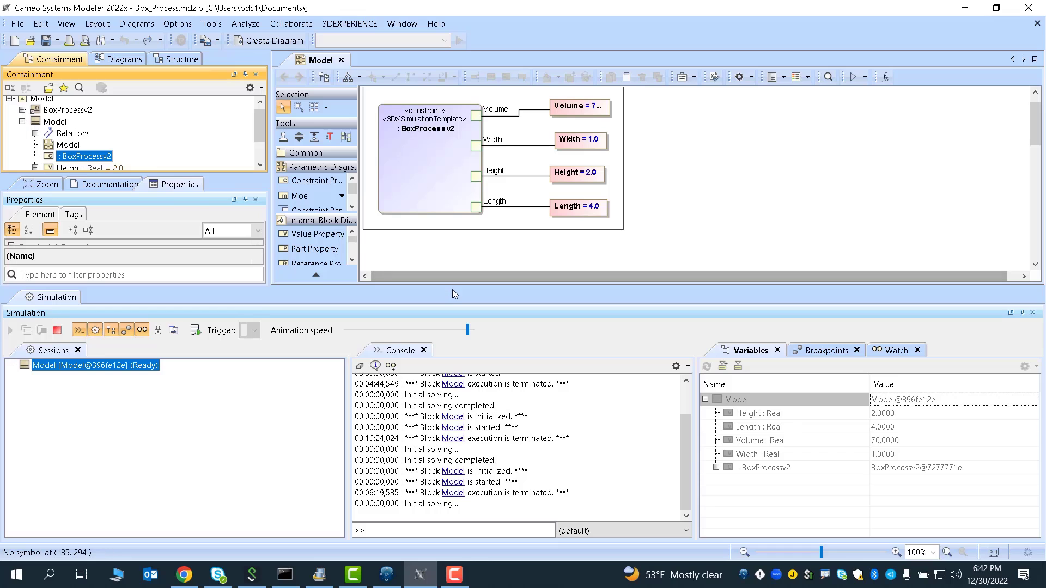
- Look over the Cylinder_Process parameters in the Process Experience Studio browser tab, then return to the modeler
left_click(186, 579)
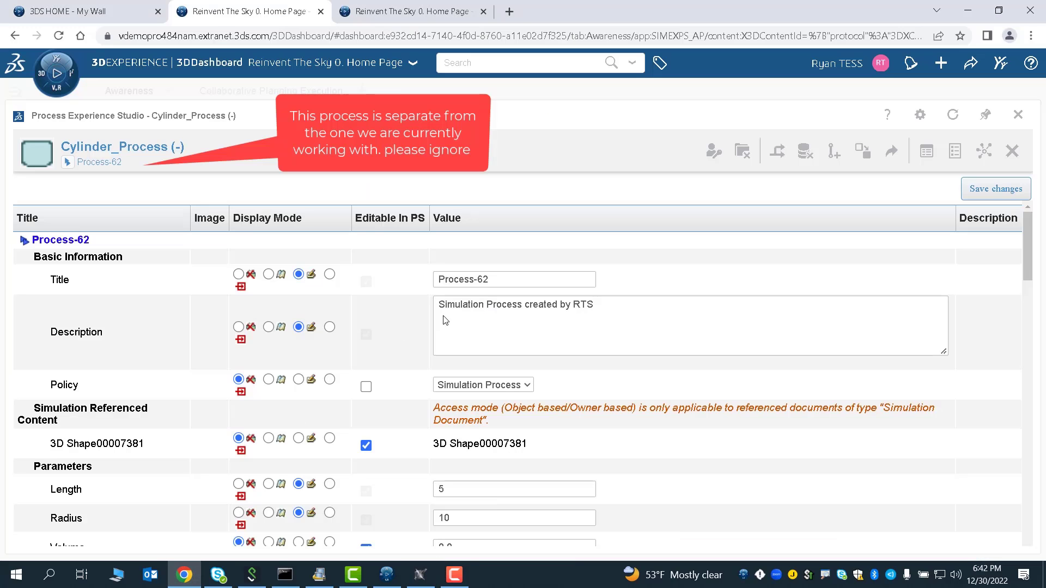
scroll(441, 317, "down", 4)
scroll(440, 319, "up", 1)
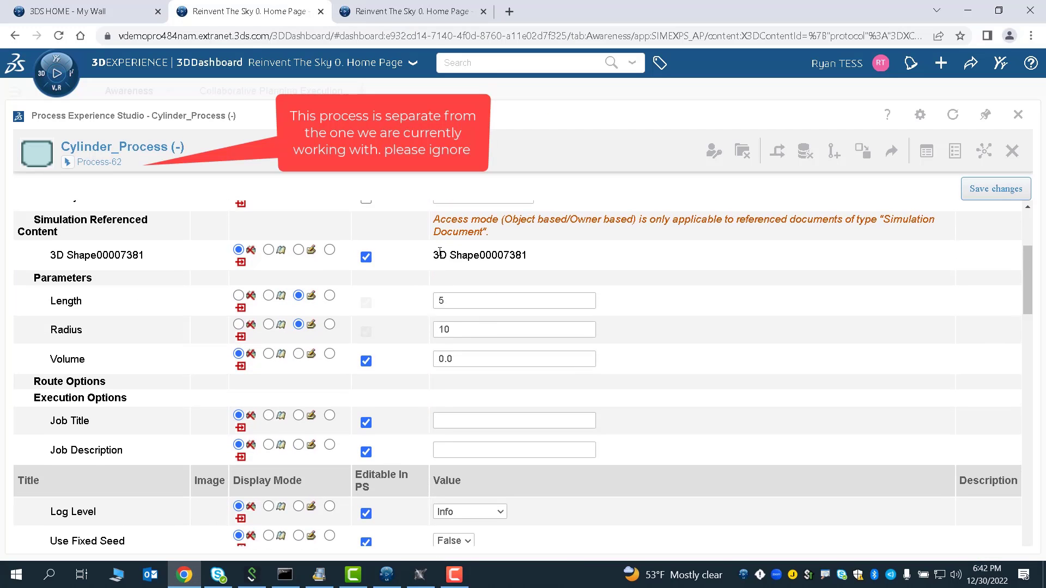
left_click(421, 575)
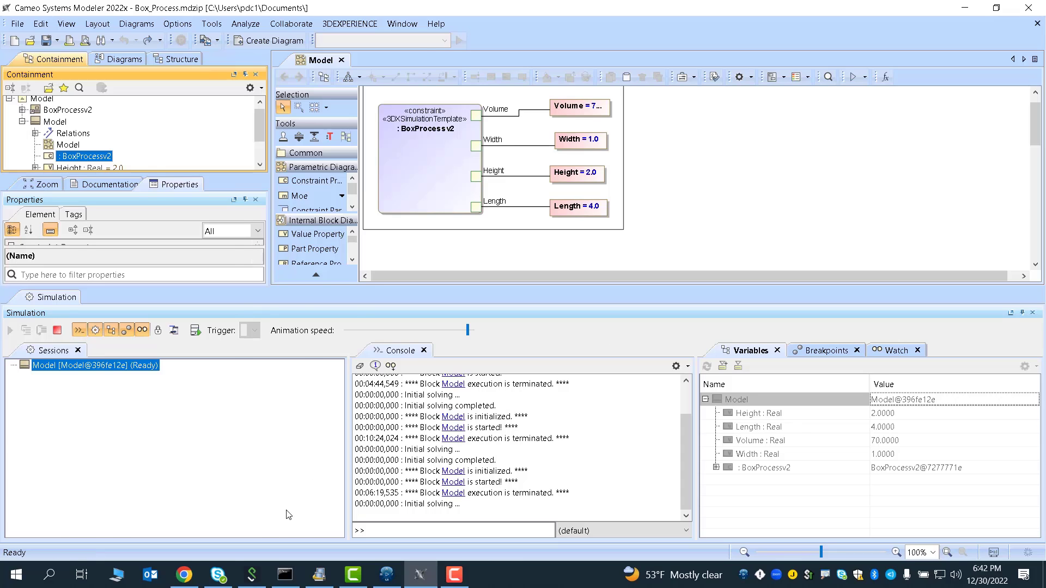
- Open the Log of Process-41 in Performance Study and run the process
left_click(184, 575)
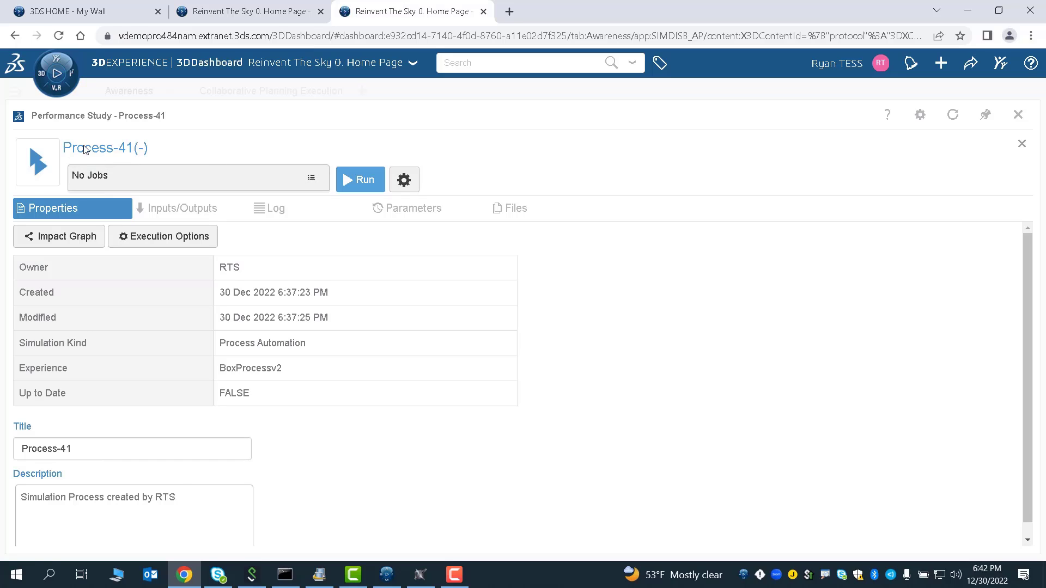
left_click(218, 215)
left_click(256, 216)
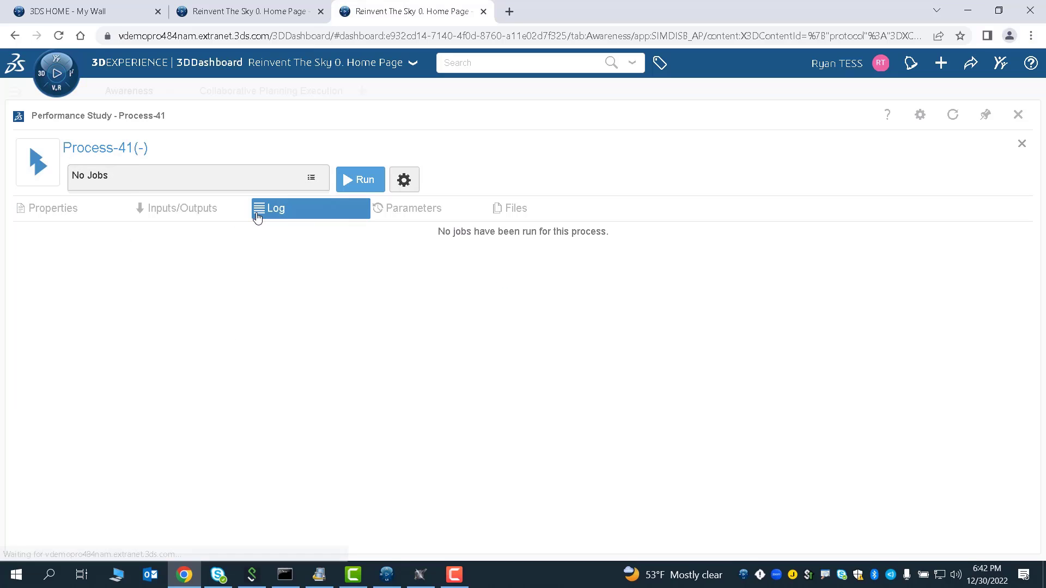
left_click(366, 183)
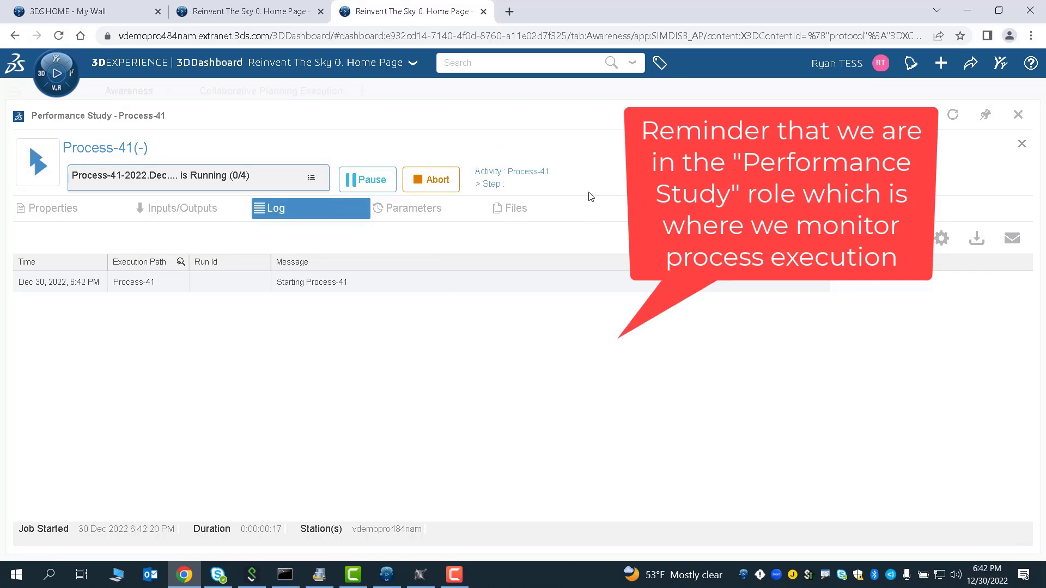
- Set the simulation variables Height to 200, Length to 500 and Width to 1000, then run the simulation
left_click(418, 574)
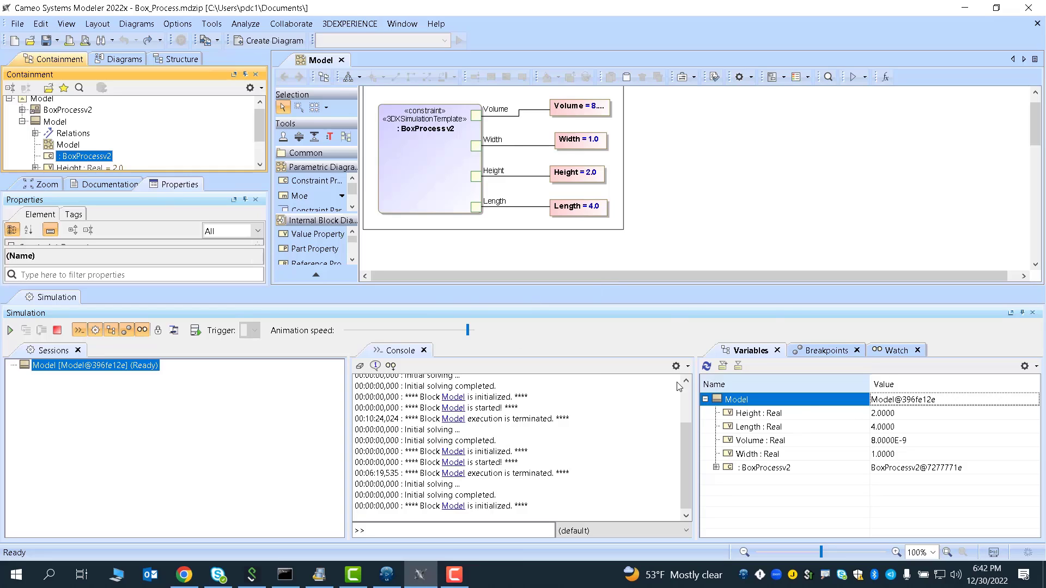
left_click(891, 414)
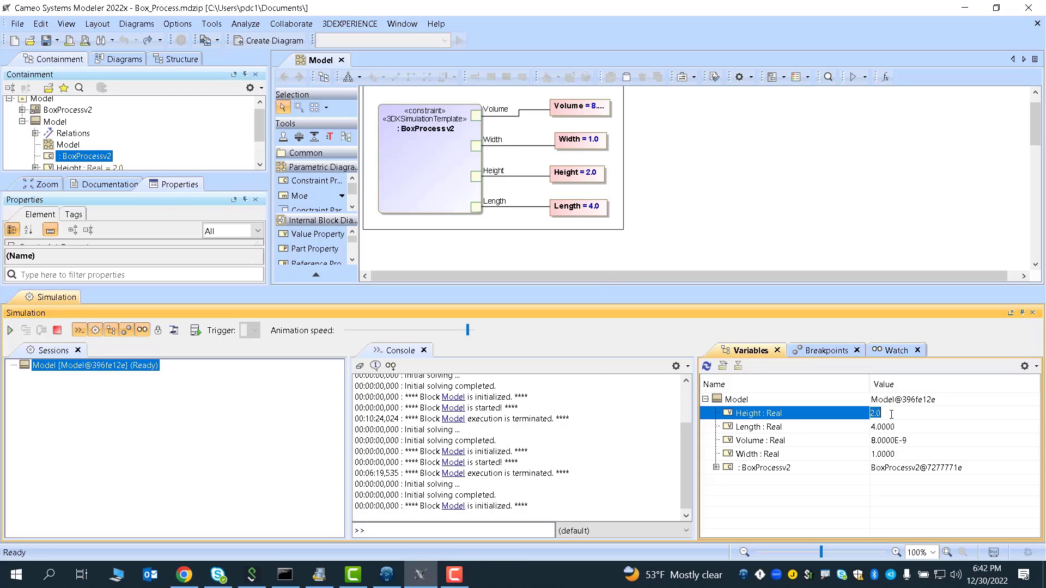
type("200")
left_click(883, 426)
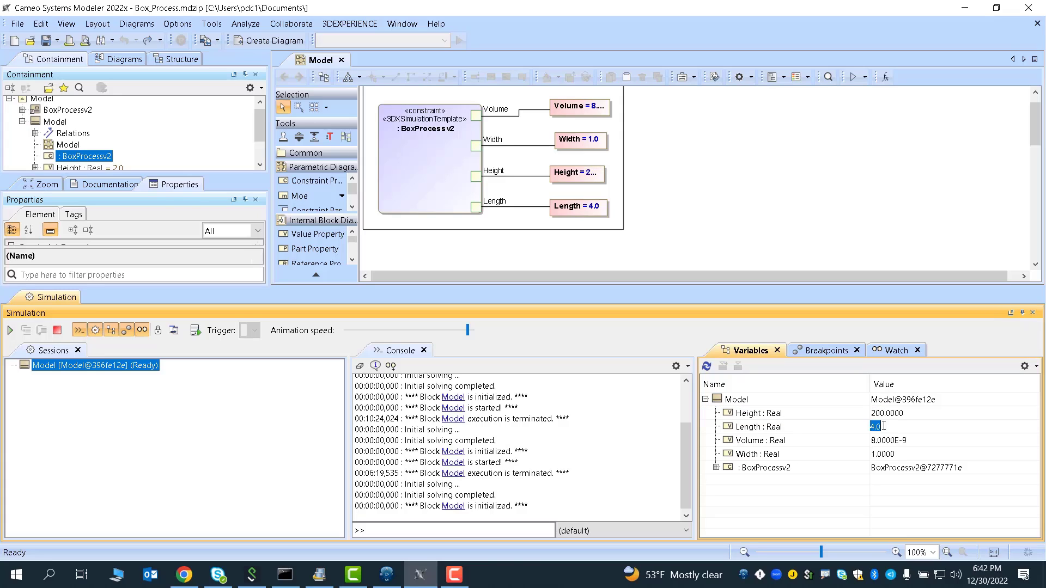
type("500")
left_click(884, 453)
type("1000")
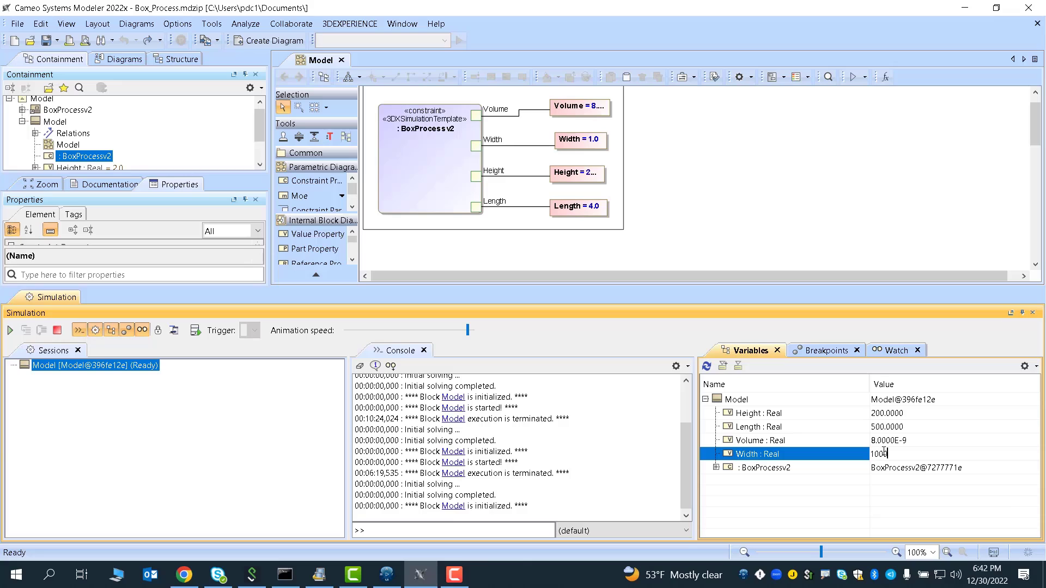
left_click(918, 431)
left_click(661, 260)
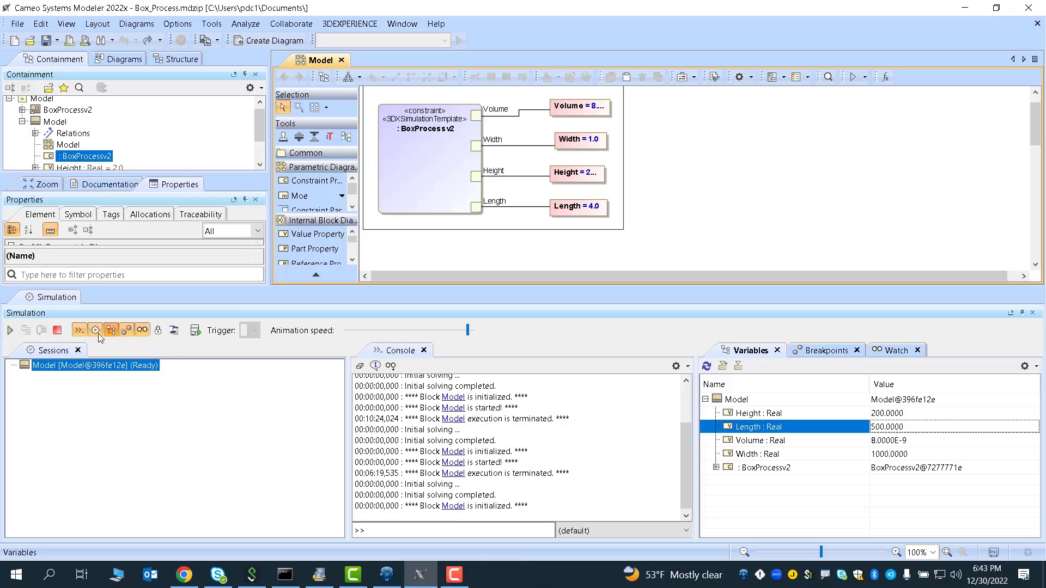
left_click(10, 330)
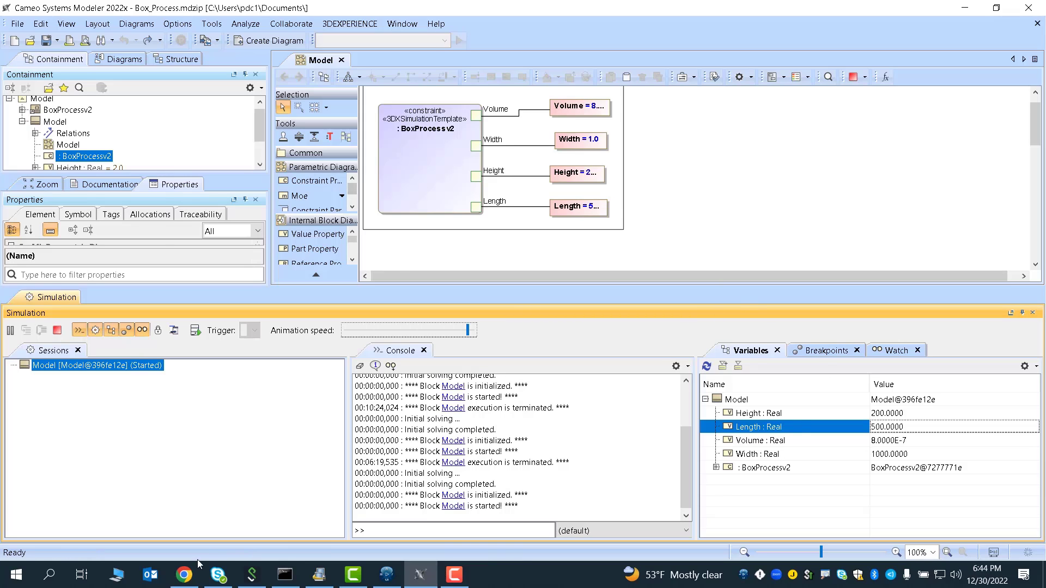
left_click(184, 573)
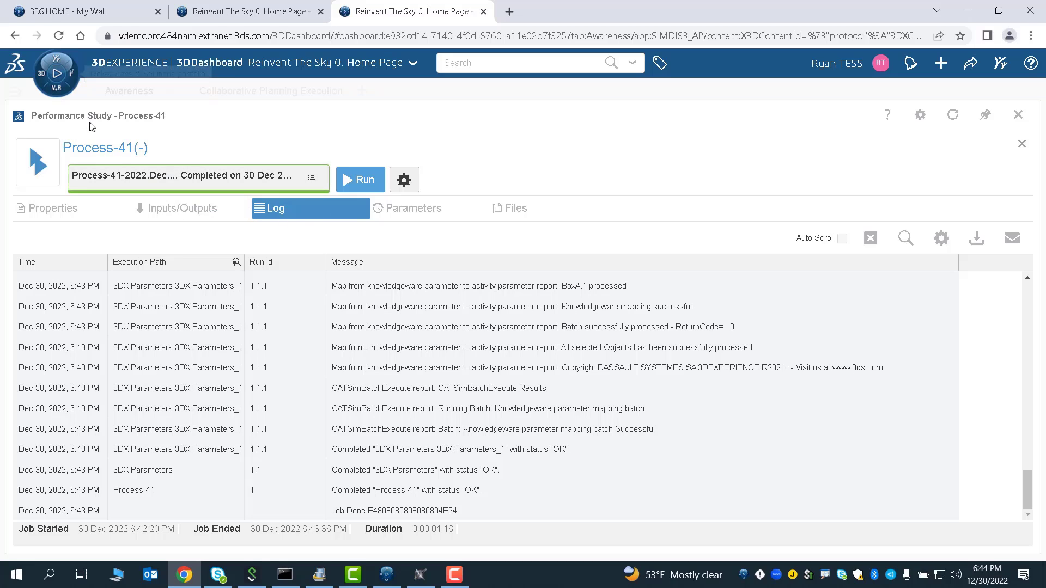
left_click(52, 79)
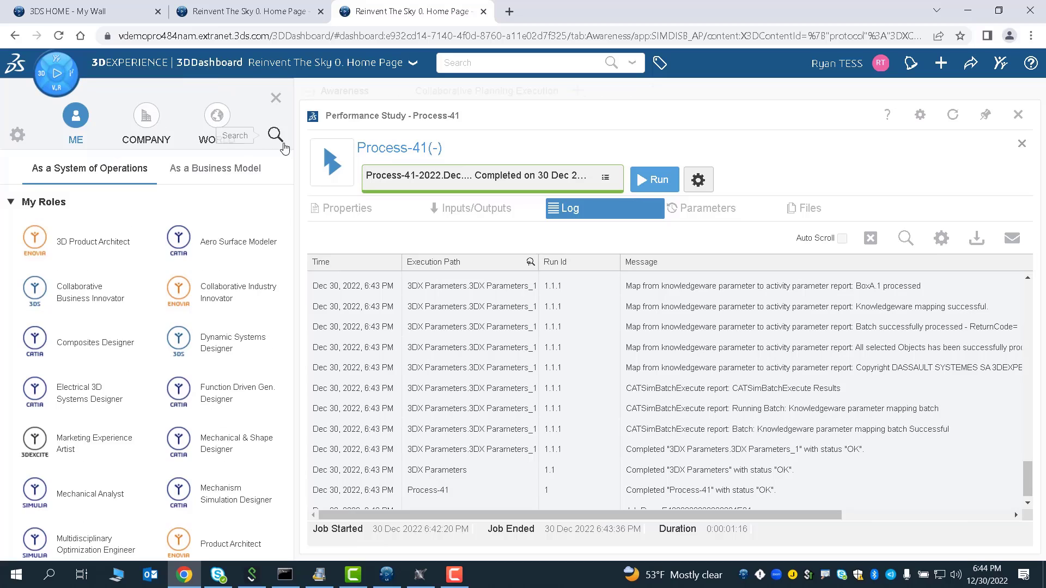
type("perfo")
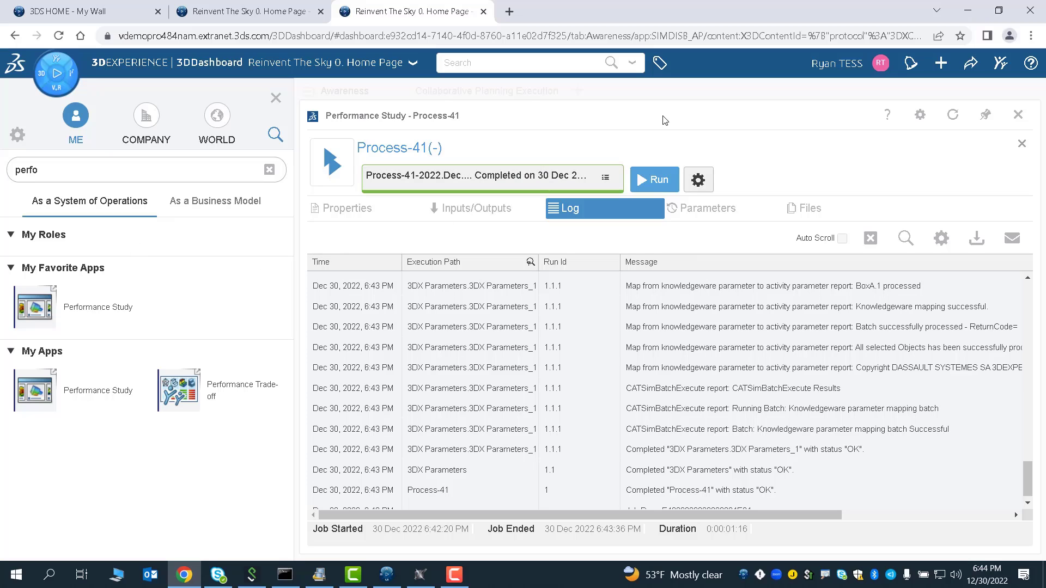
left_click(269, 169)
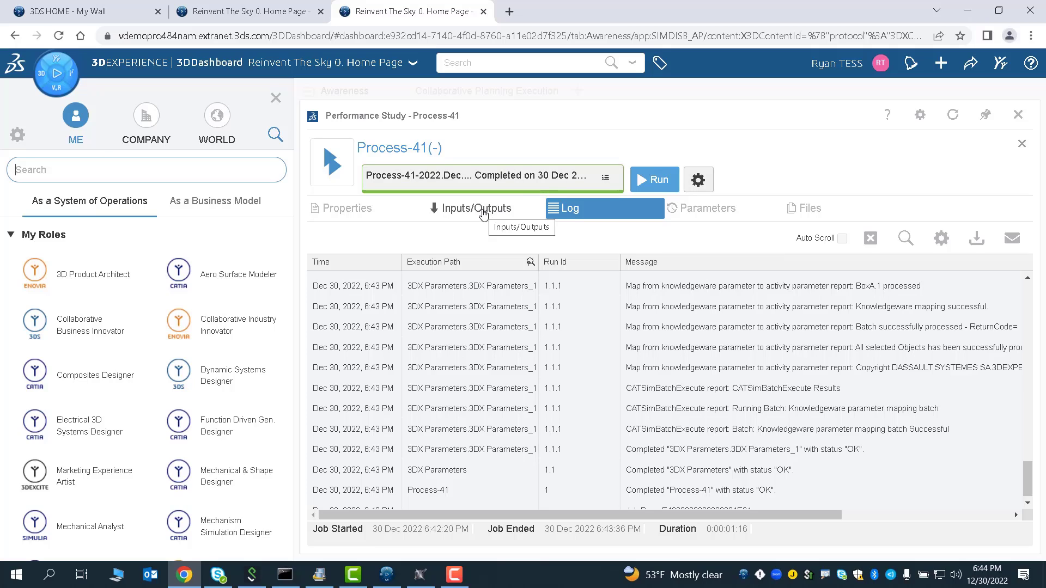
- Inspect the Process-41 log and the Parameters values under Inputs/Outputs
scroll(622, 381, "down", 1)
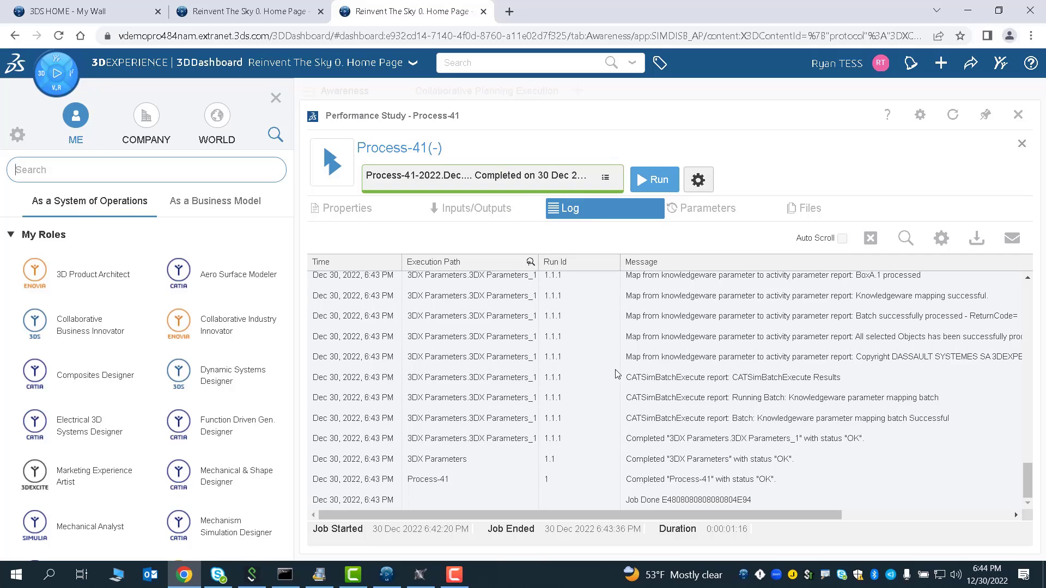
left_click(485, 208)
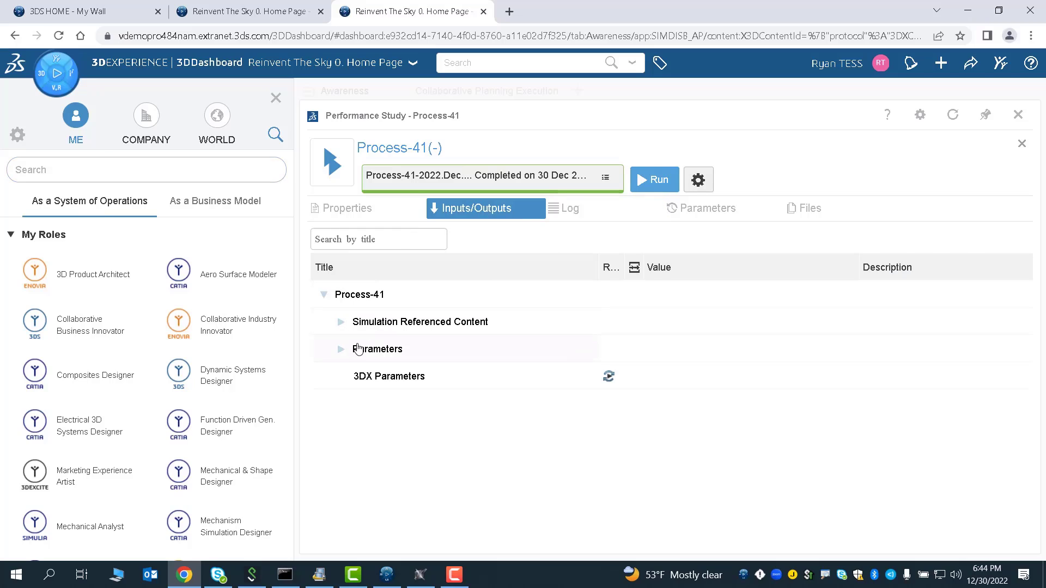
left_click(342, 349)
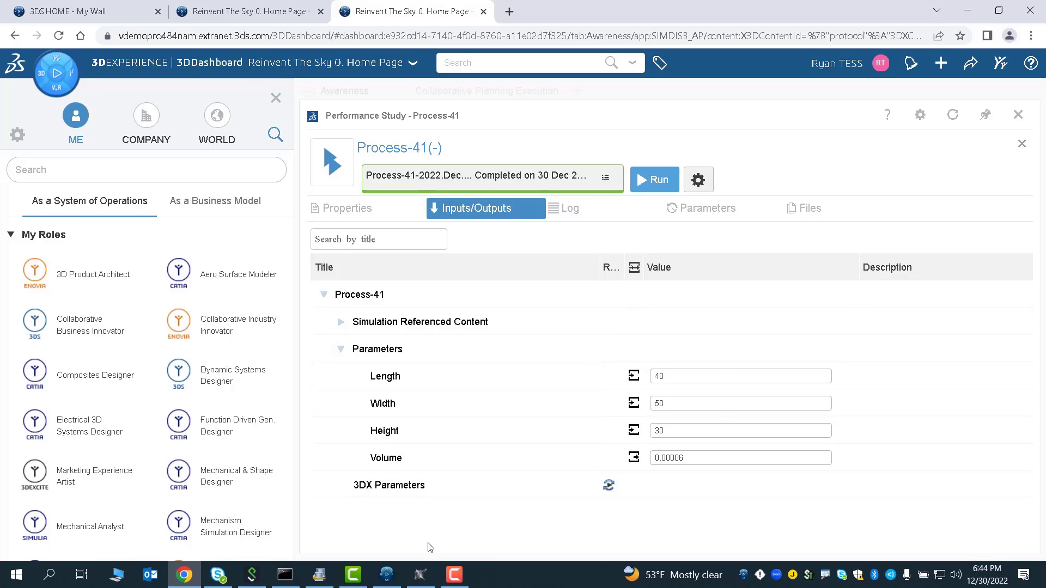
- Compare the modeler's simulation variables with the Process-41 parameters and close the compass panel
left_click(420, 575)
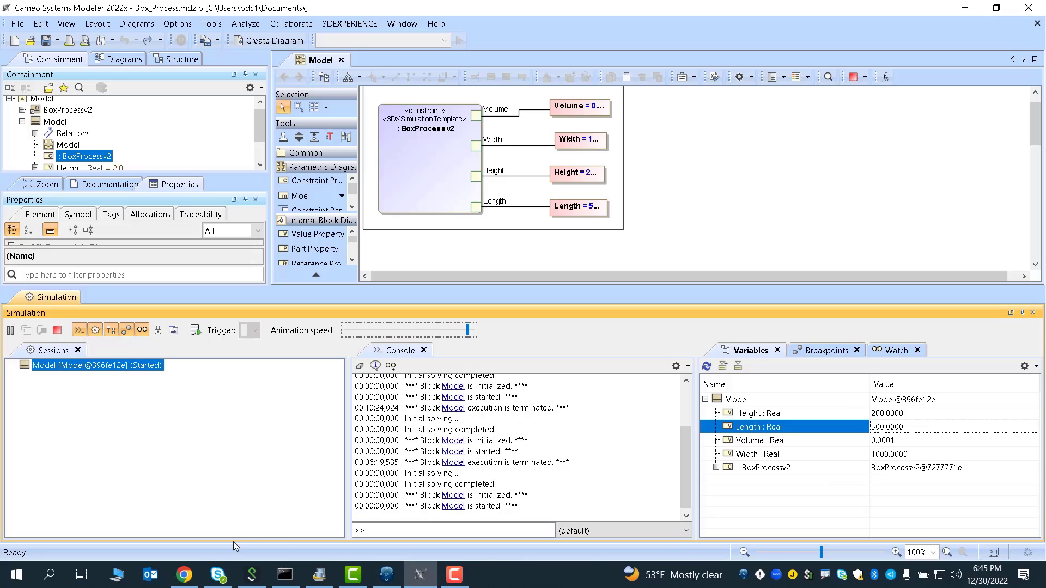
mouse_move(197, 571)
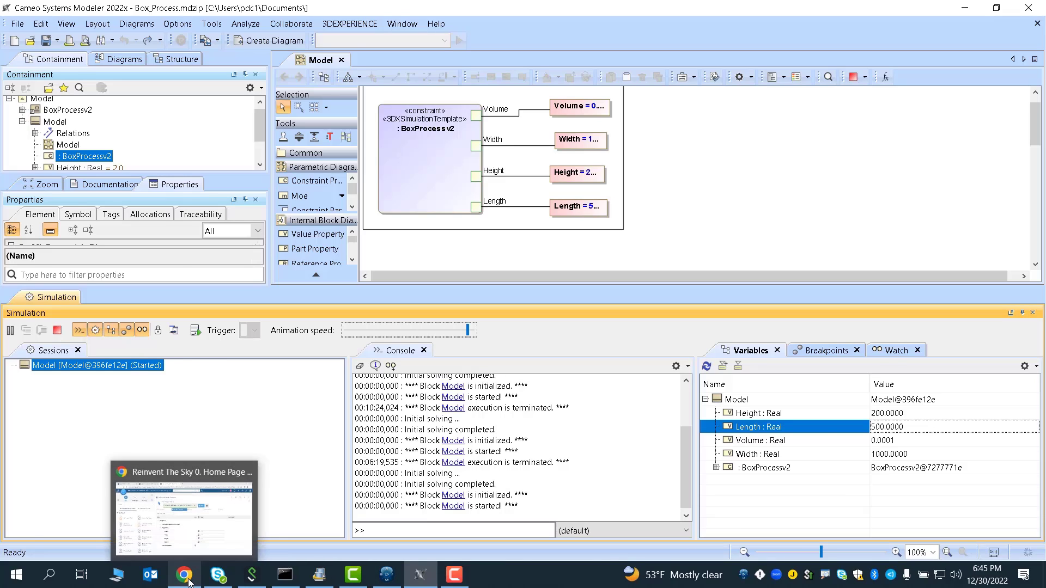
left_click(235, 504)
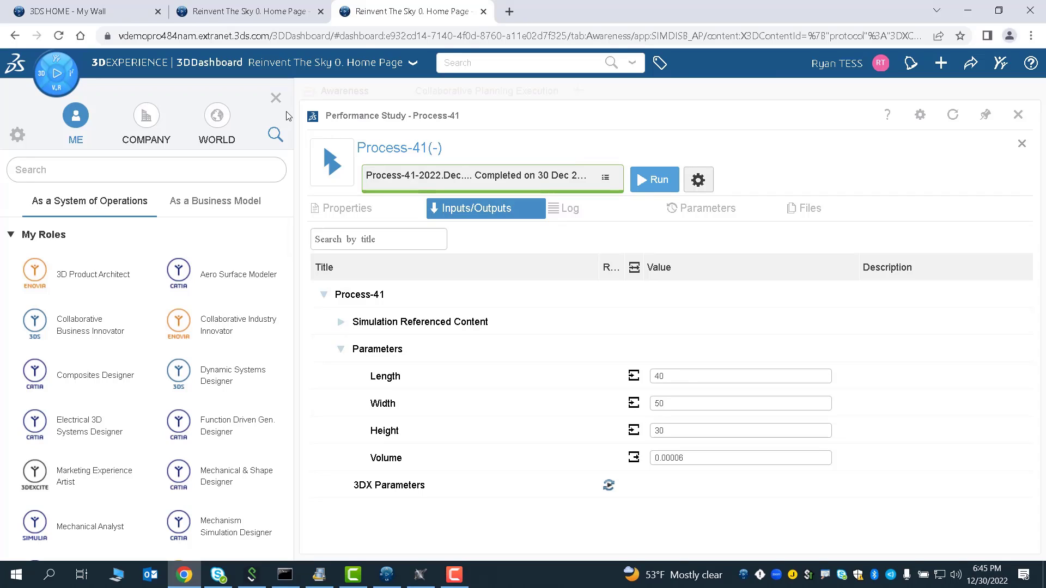
left_click(276, 98)
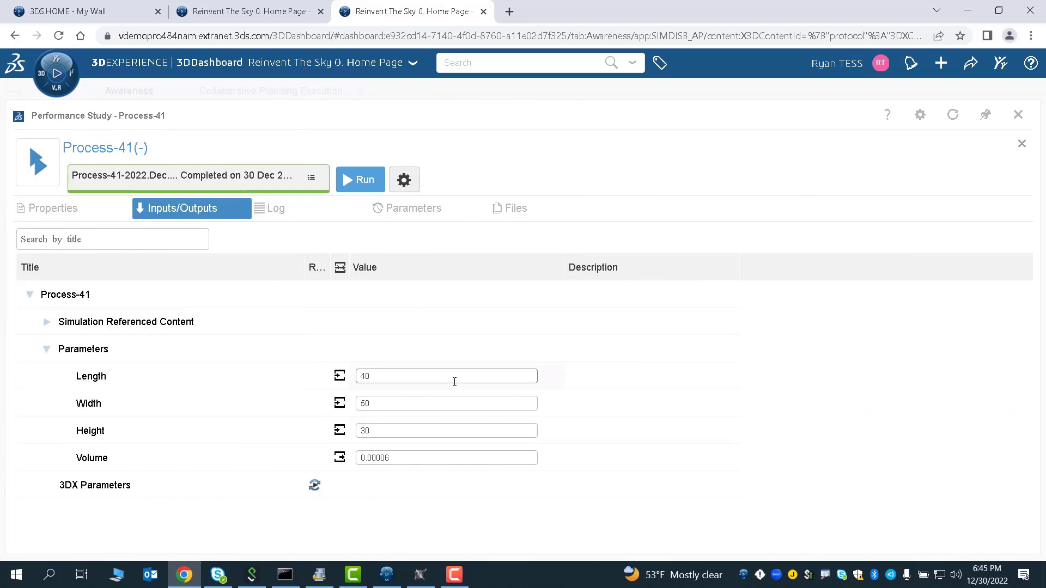
- Set the Process-41 Length input parameter to 400
left_click(404, 383)
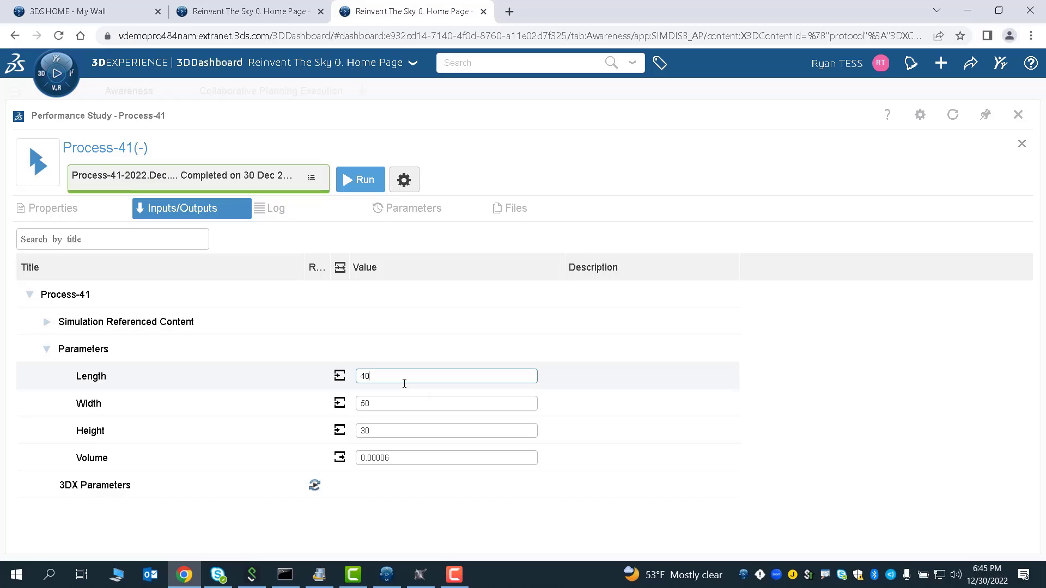
left_click(401, 392)
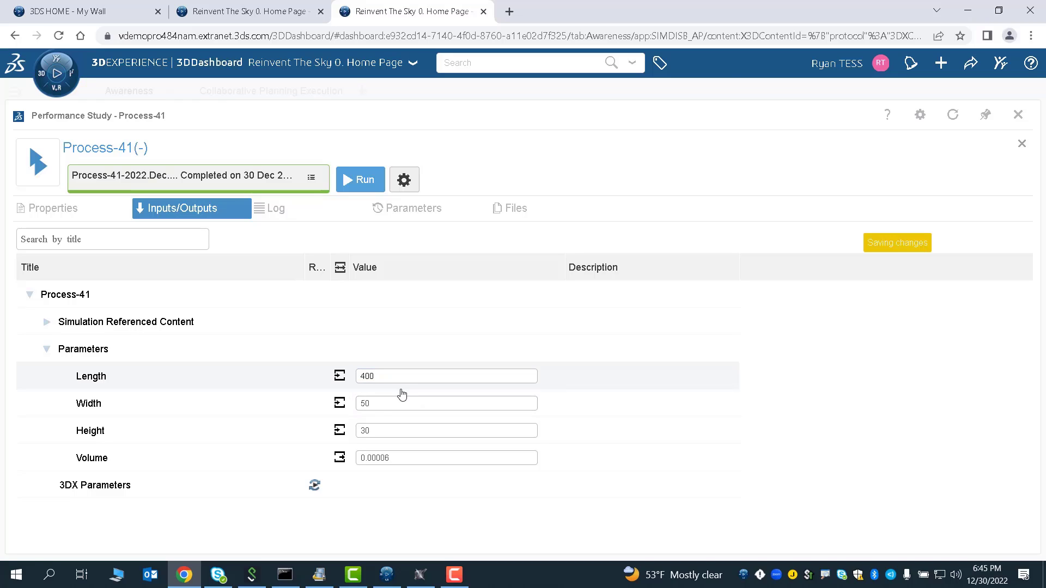
- Set the Process-41 Width input parameter to 500 and the Height input parameter to 300
left_click(380, 410)
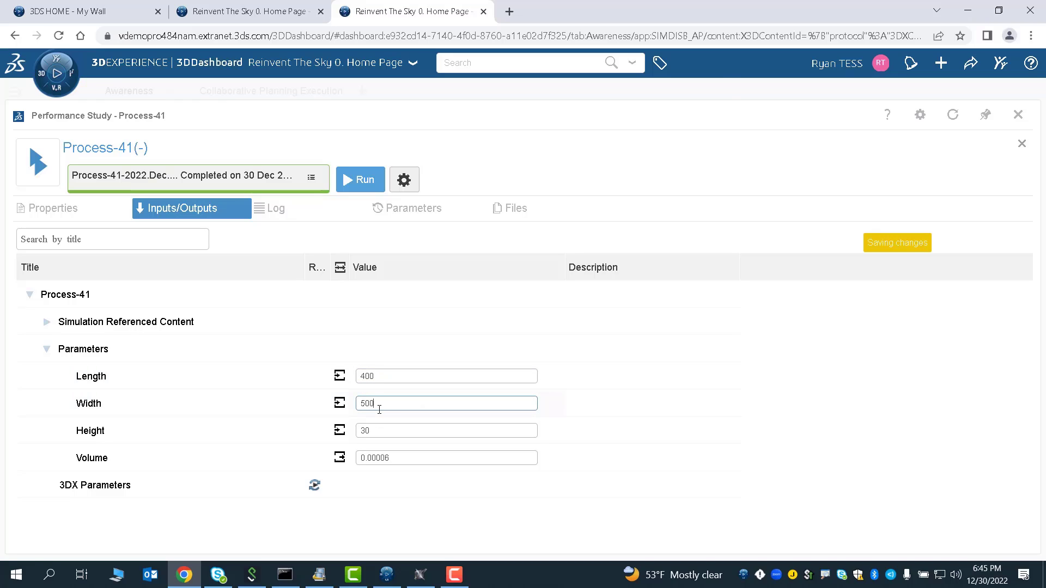
left_click(380, 429)
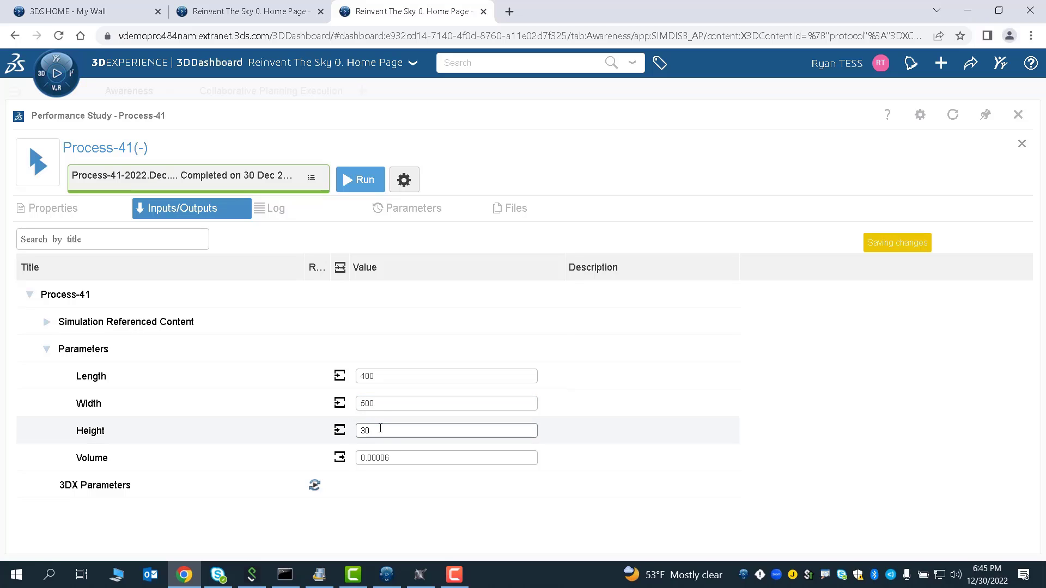
type("0")
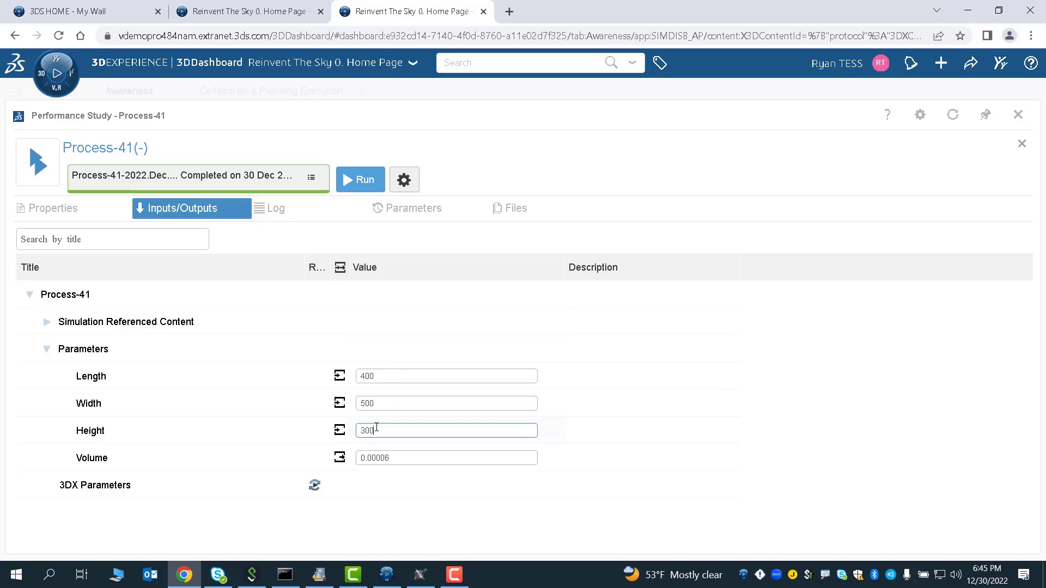
left_click(380, 344)
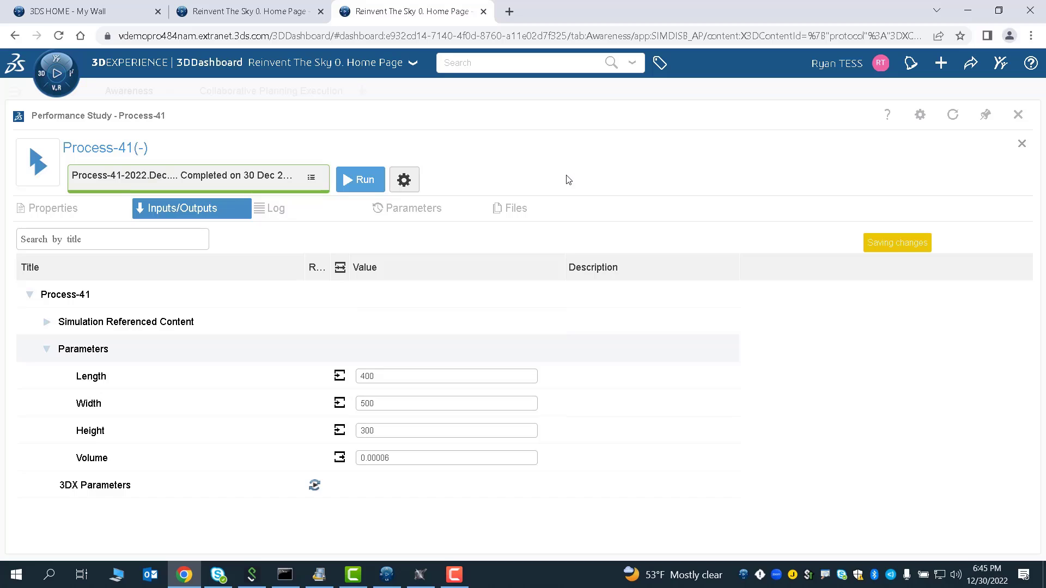
- Run Process-41 and expand its Parameters under Inputs/Outputs to check the resulting values
left_click(360, 180)
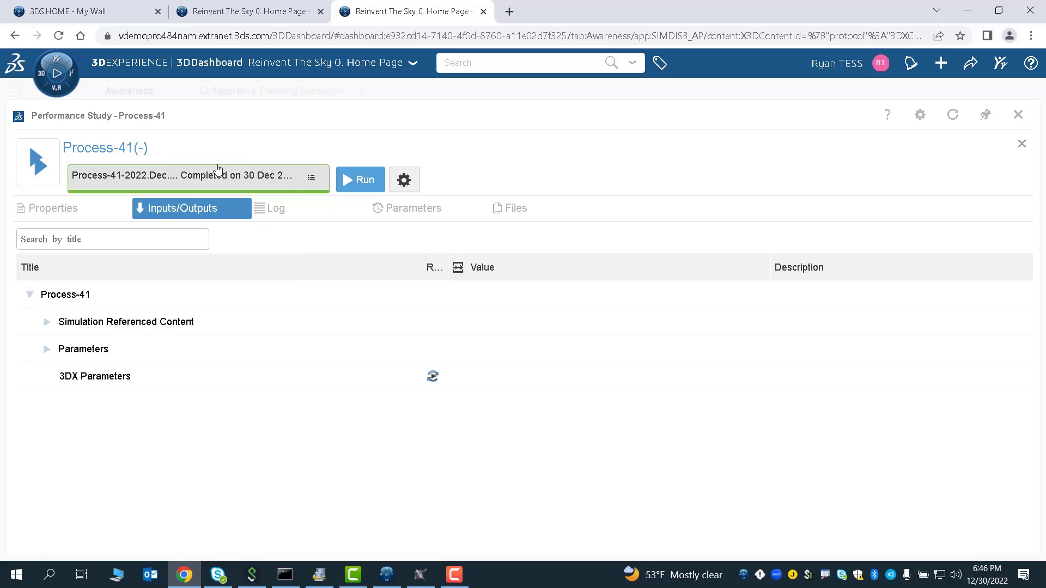
left_click(57, 351)
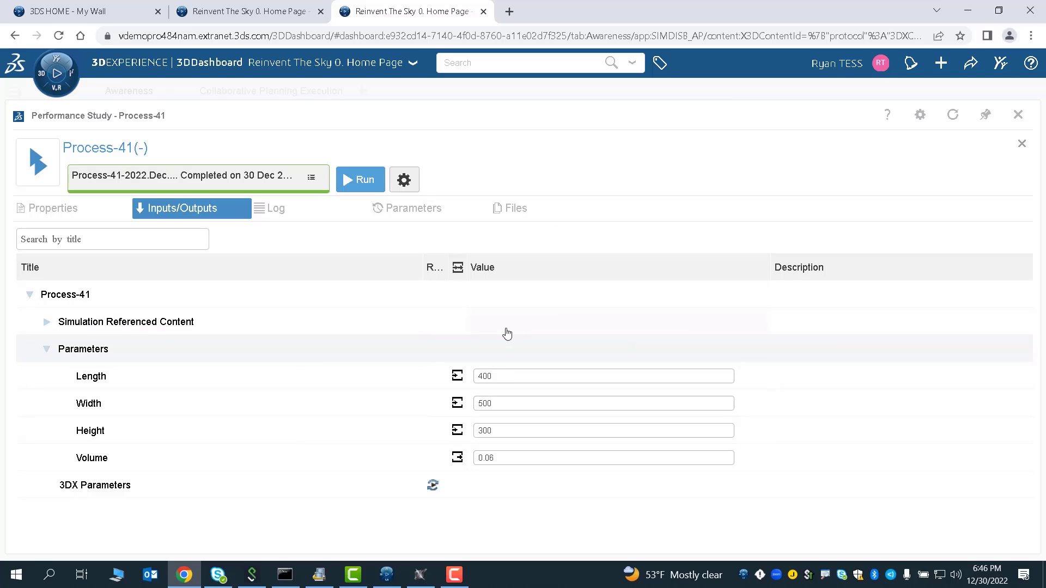
- Switch to the Cameo modeler and inspect the Volume and Height simulation variable values
left_click(420, 575)
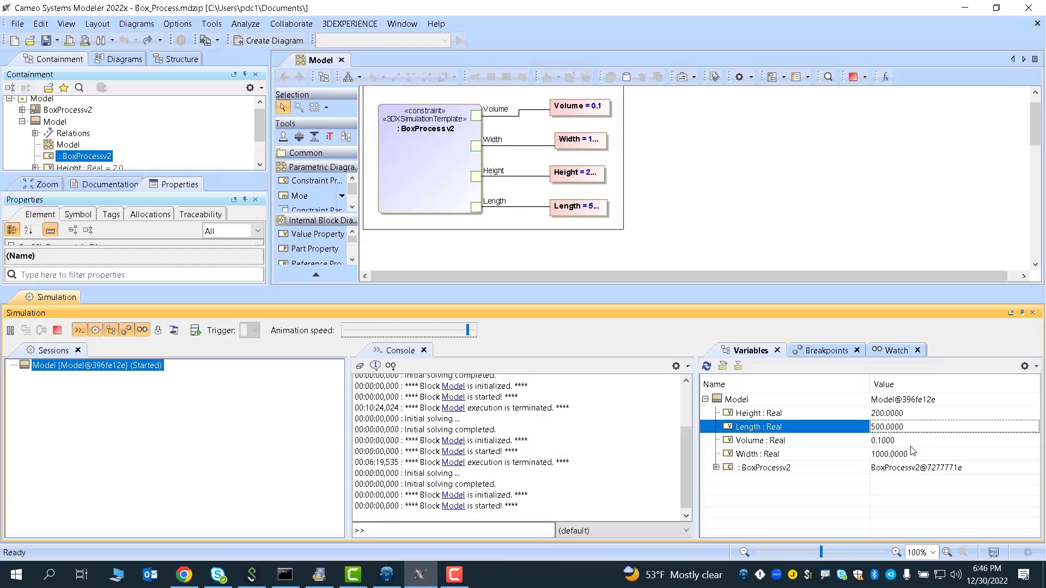
left_click(894, 441)
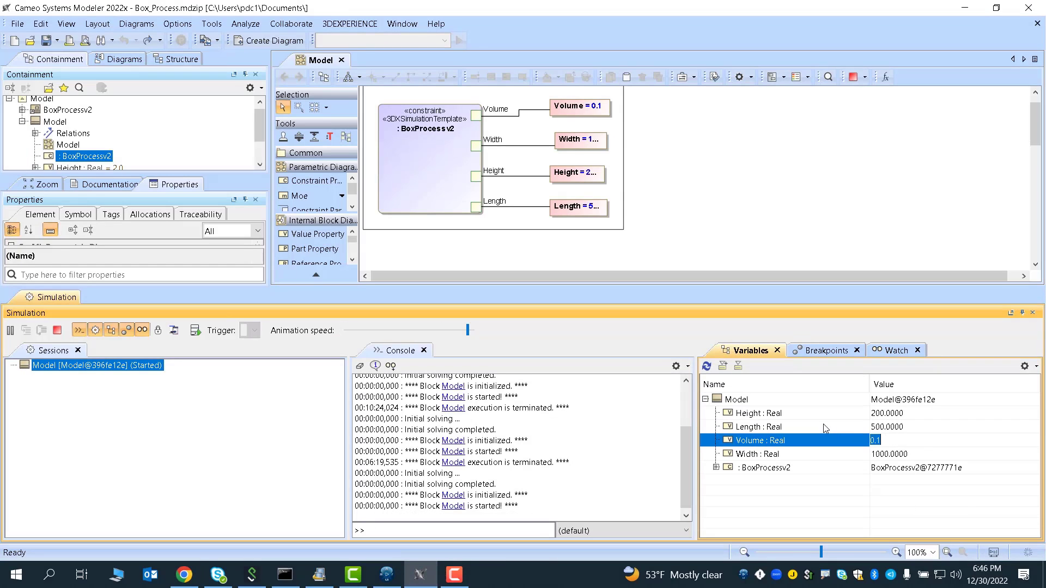
left_click(883, 413)
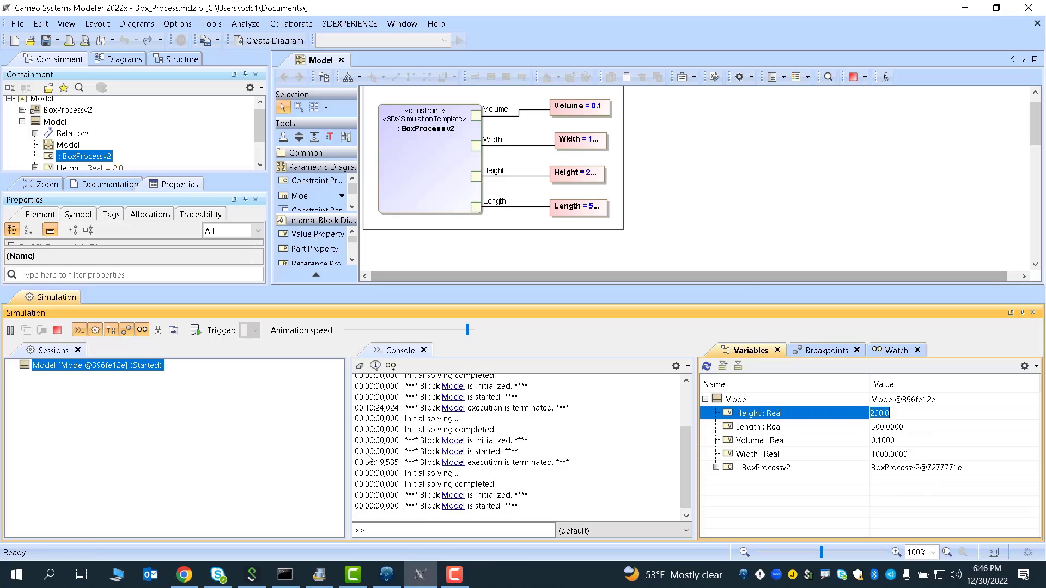
left_click(184, 575)
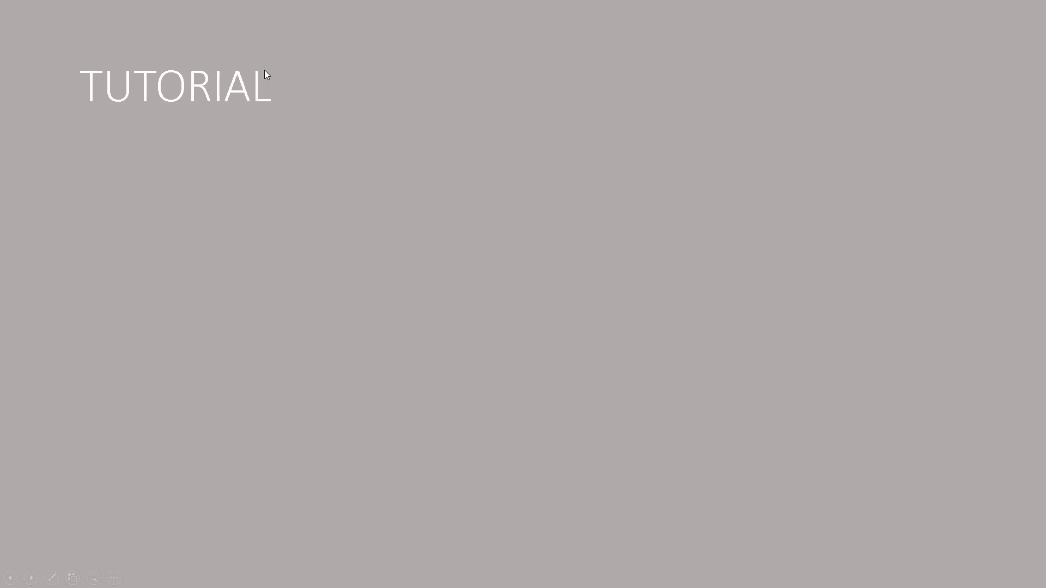
left_click(264, 70)
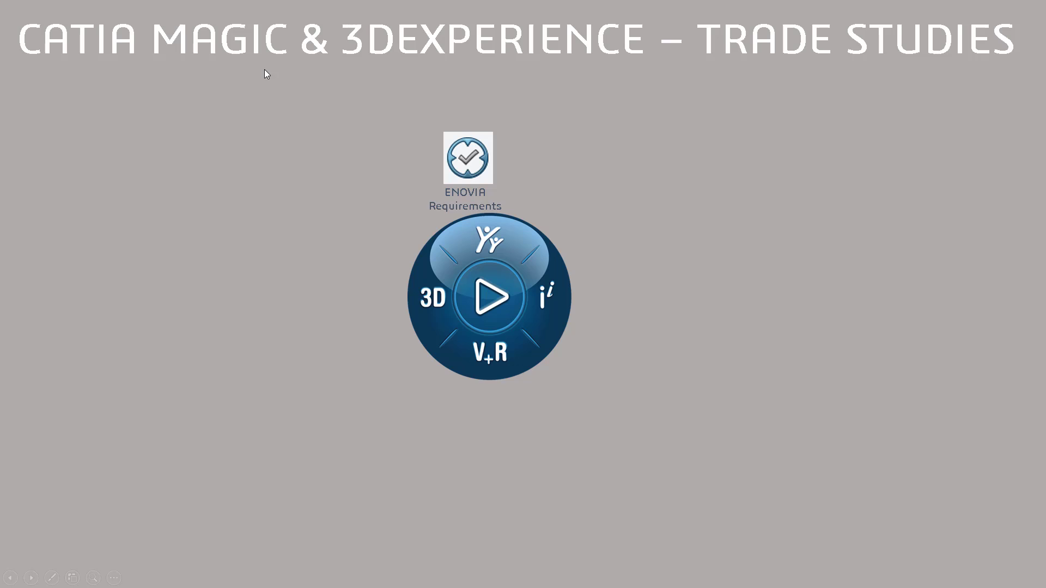